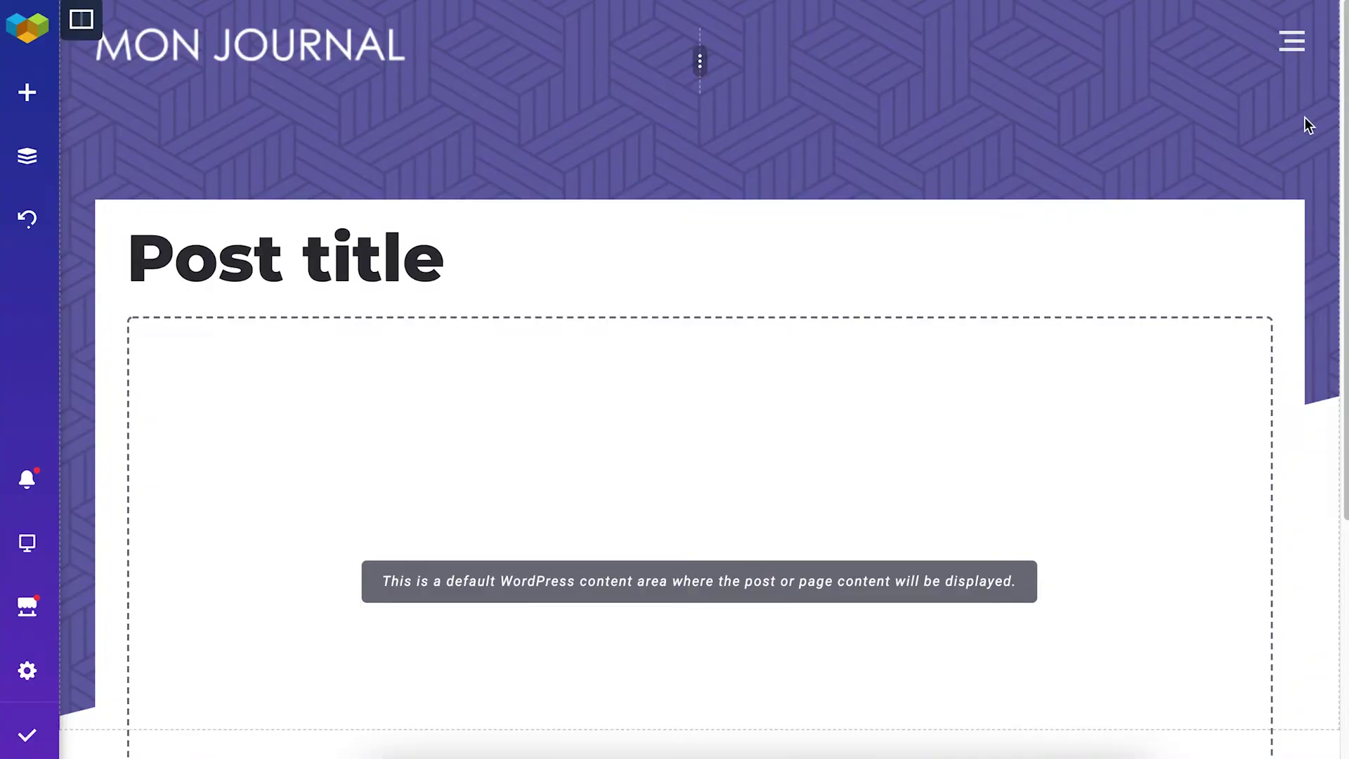
# Step: Scroll through the example post layout to review its header, content and footer
pyautogui.scroll(-5, 1307, 126)
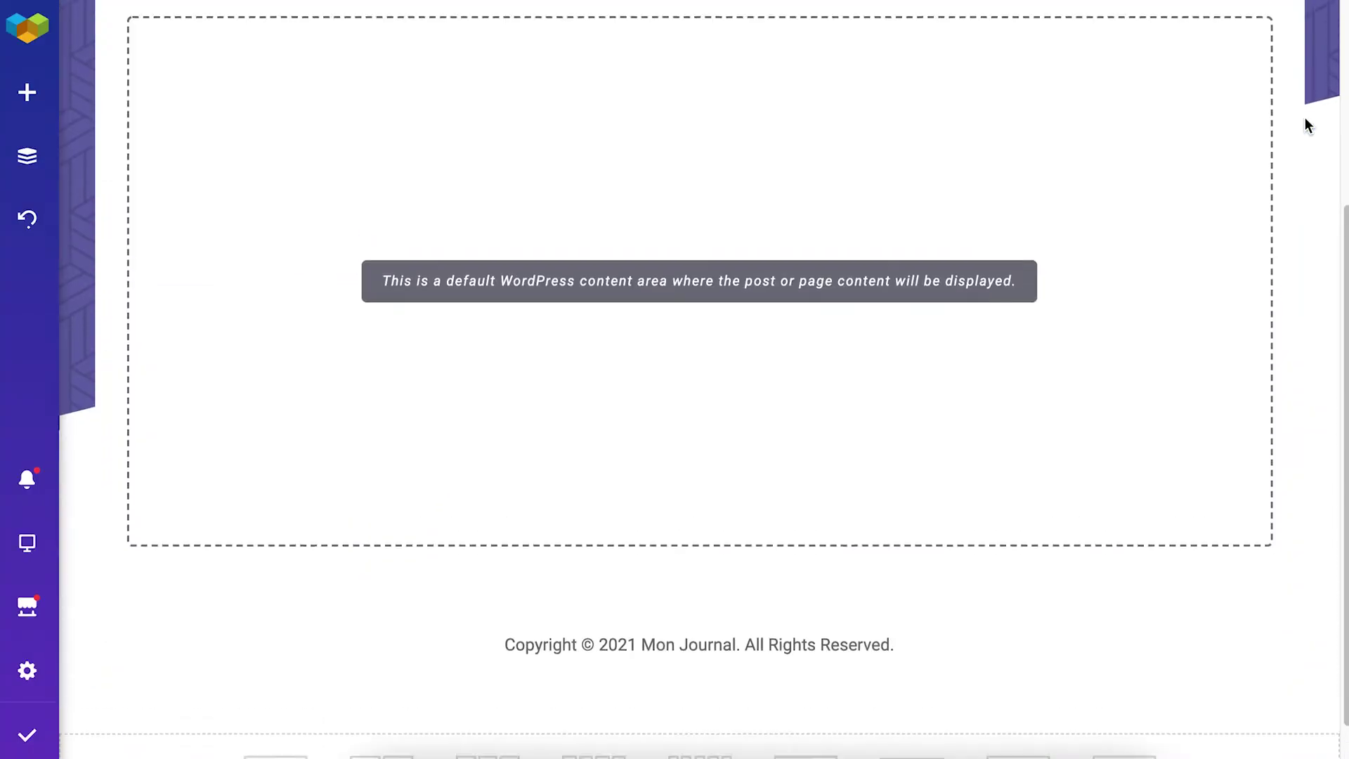
pyautogui.scroll(5, 1306, 127)
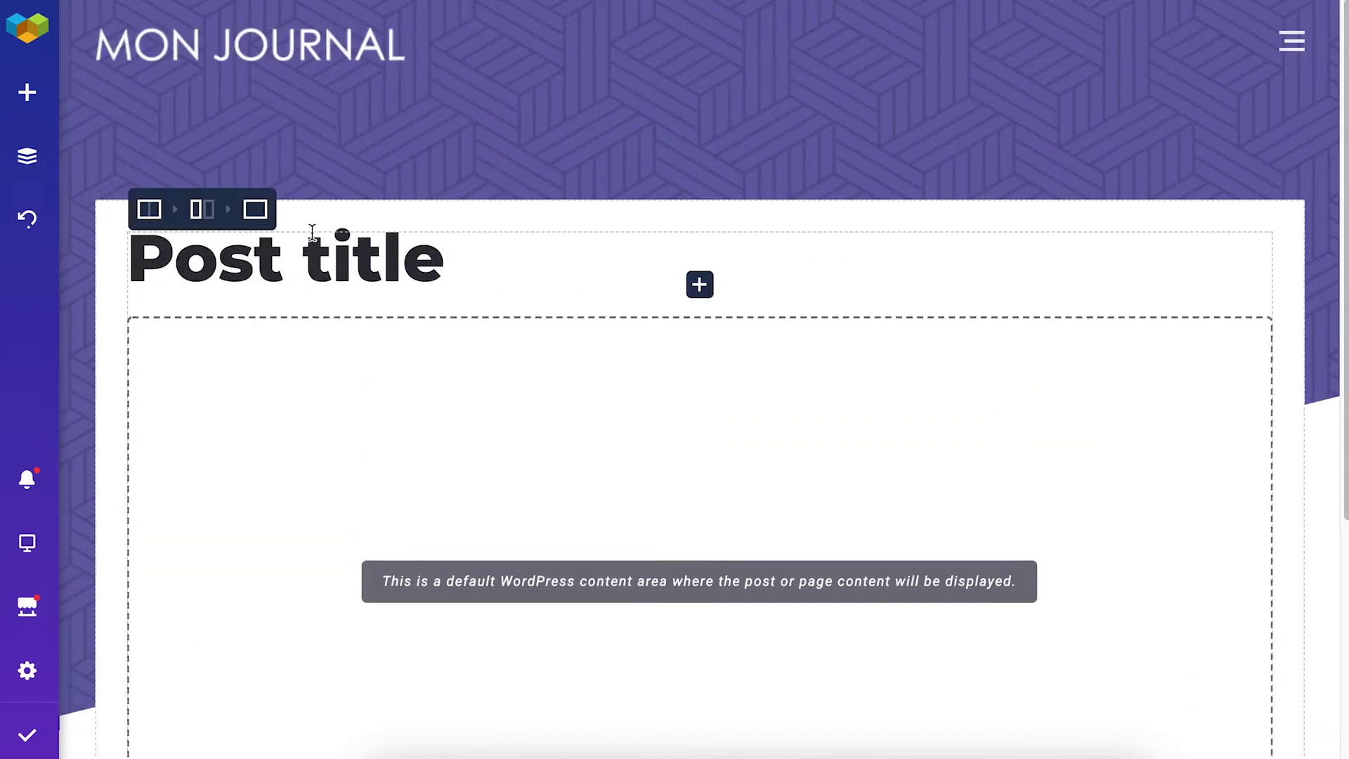
pyautogui.scroll(-2, 485, 260)
pyautogui.scroll(-3, 616, 251)
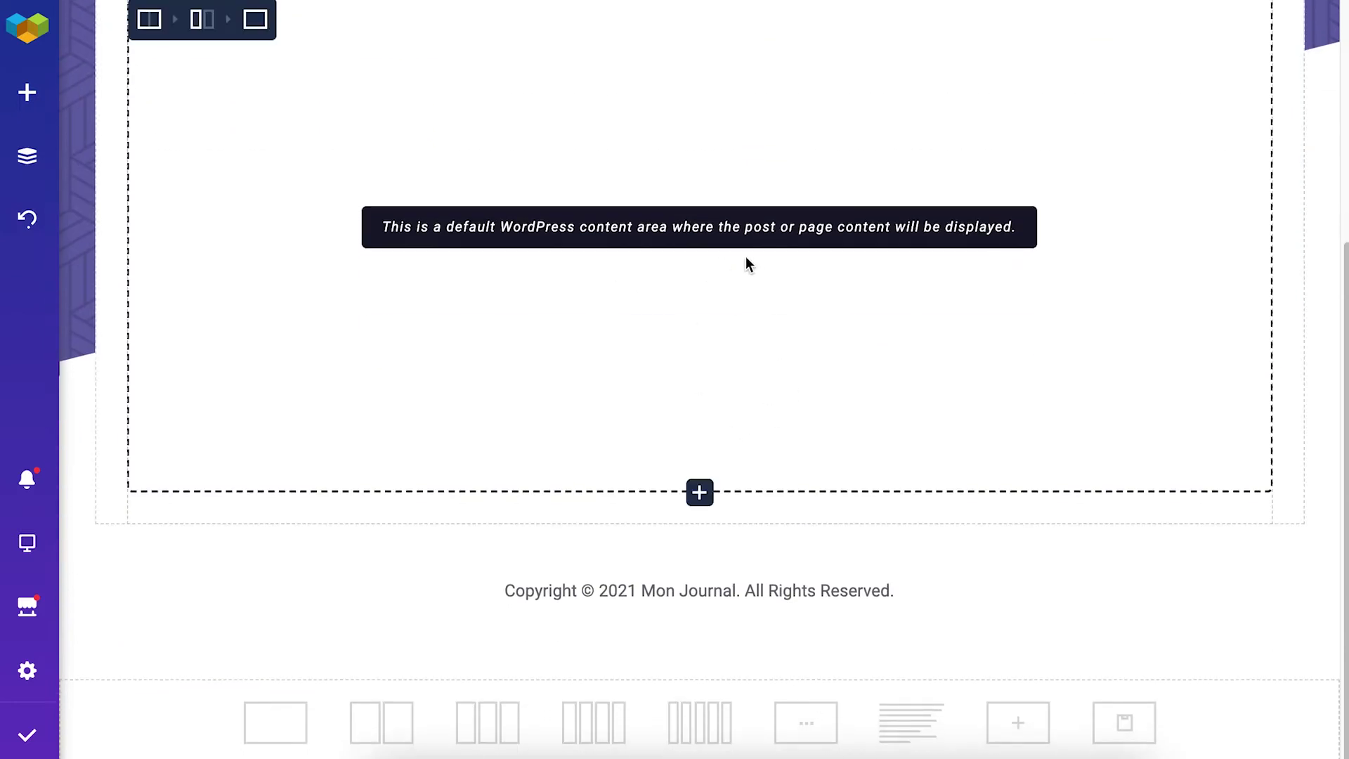
pyautogui.scroll(2, 808, 325)
pyautogui.scroll(-2, 841, 575)
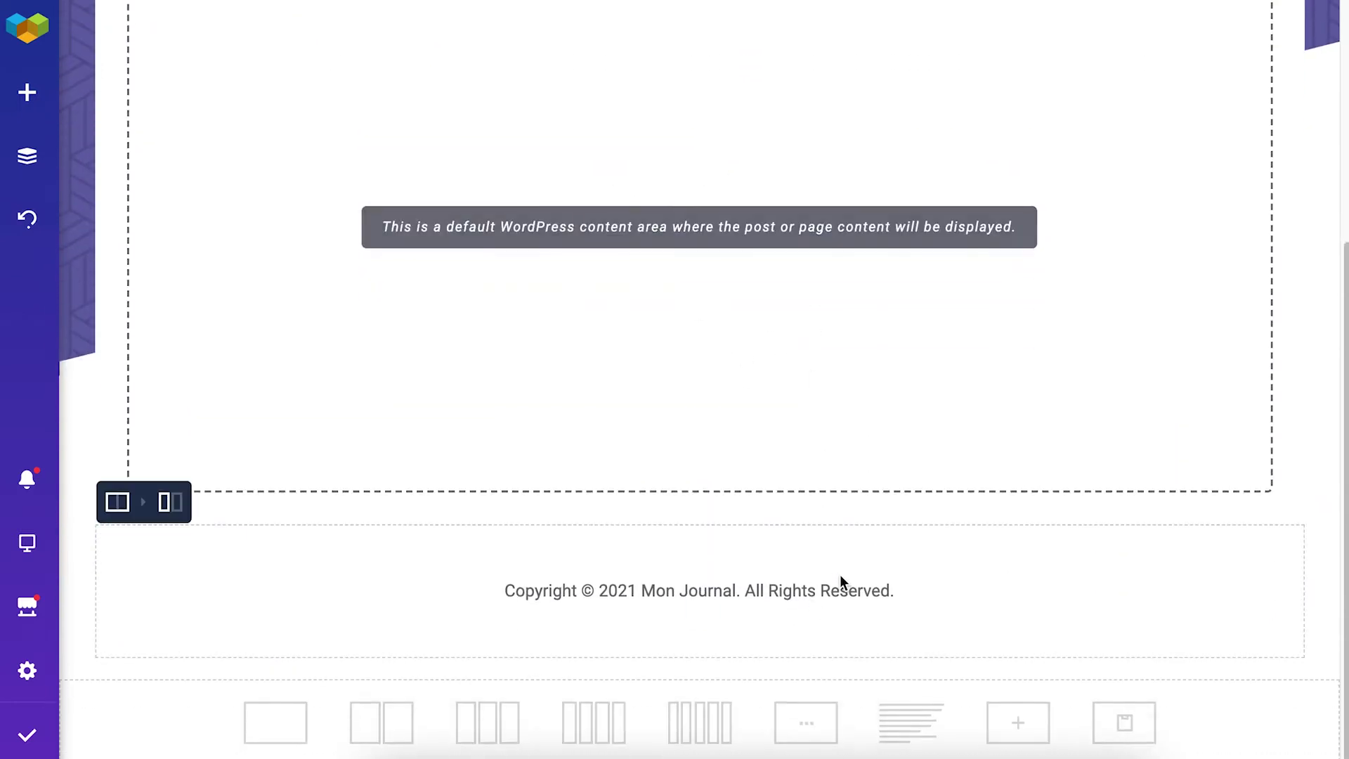
pyautogui.scroll(5, 840, 571)
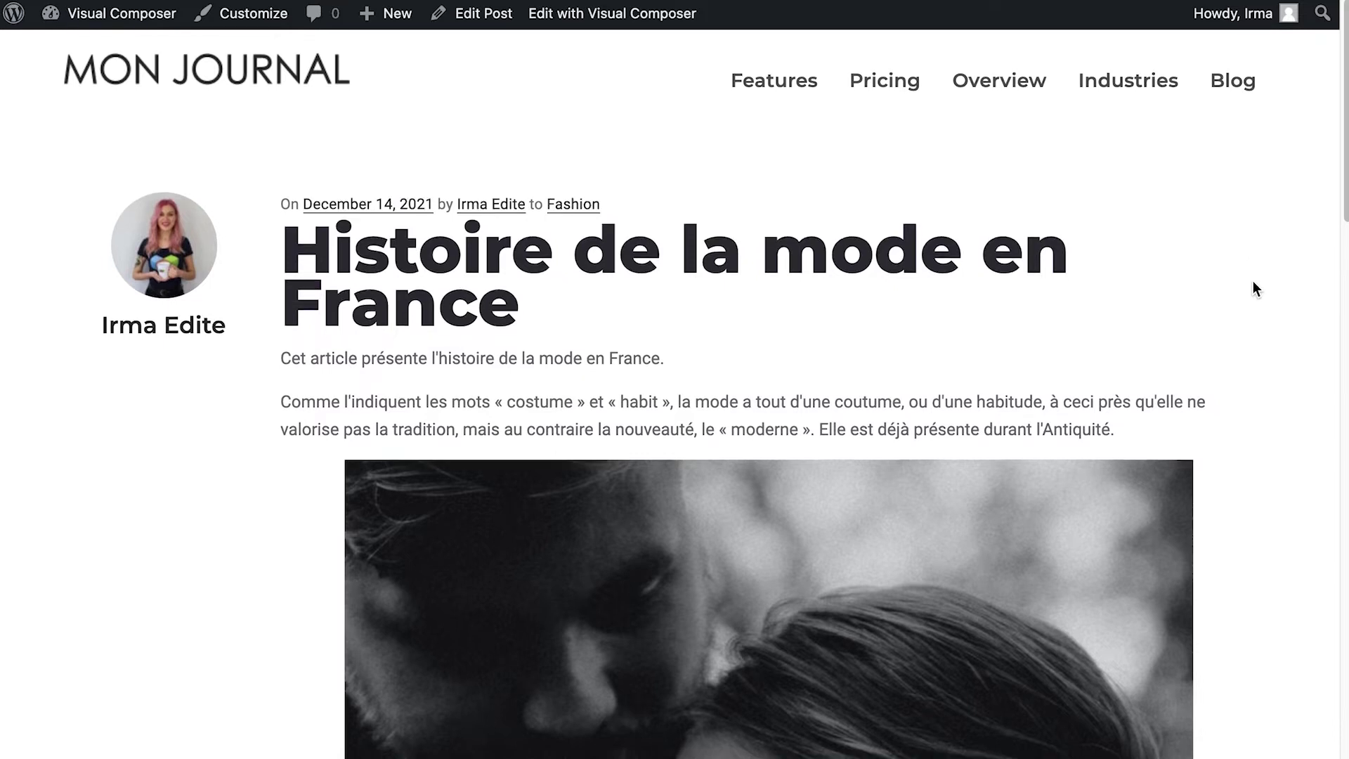
pyautogui.scroll(-15, 1254, 281)
pyautogui.scroll(-3, 1255, 284)
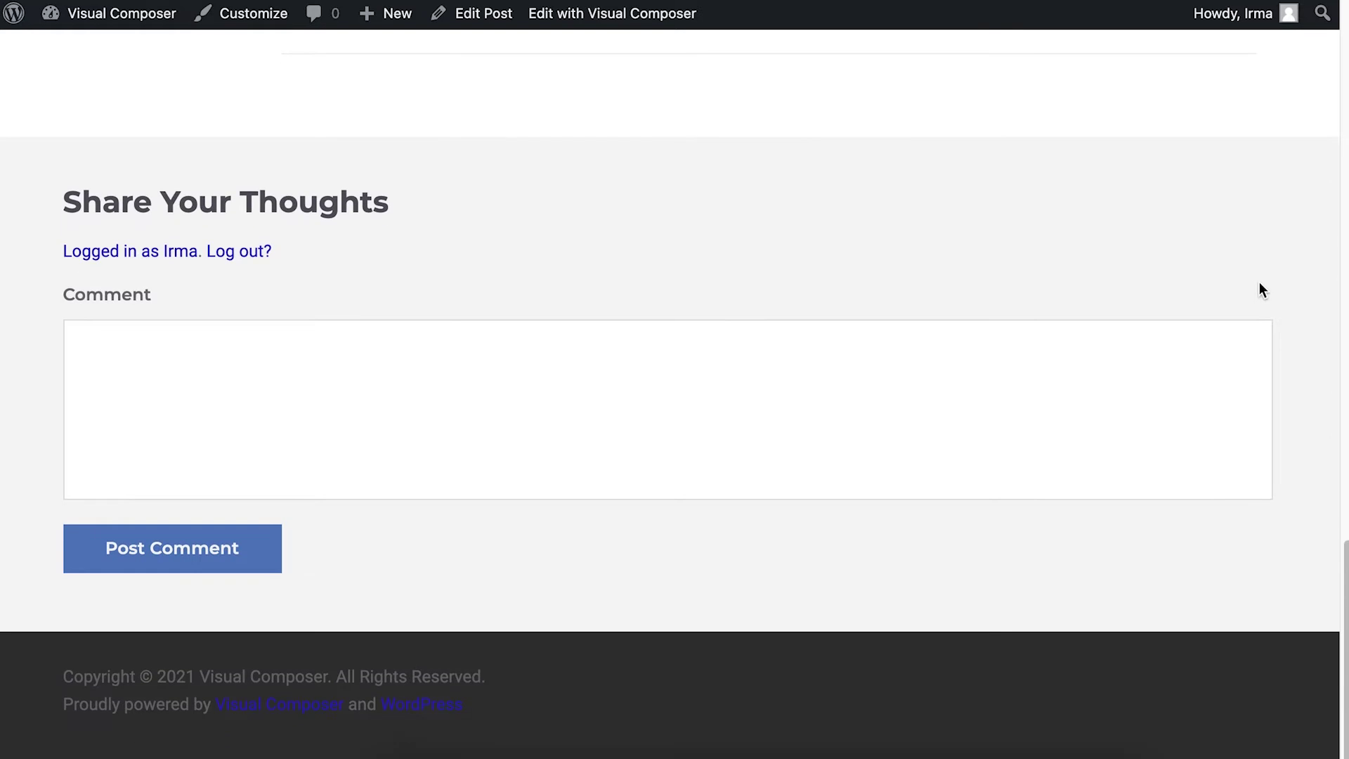
pyautogui.scroll(20, 1284, 298)
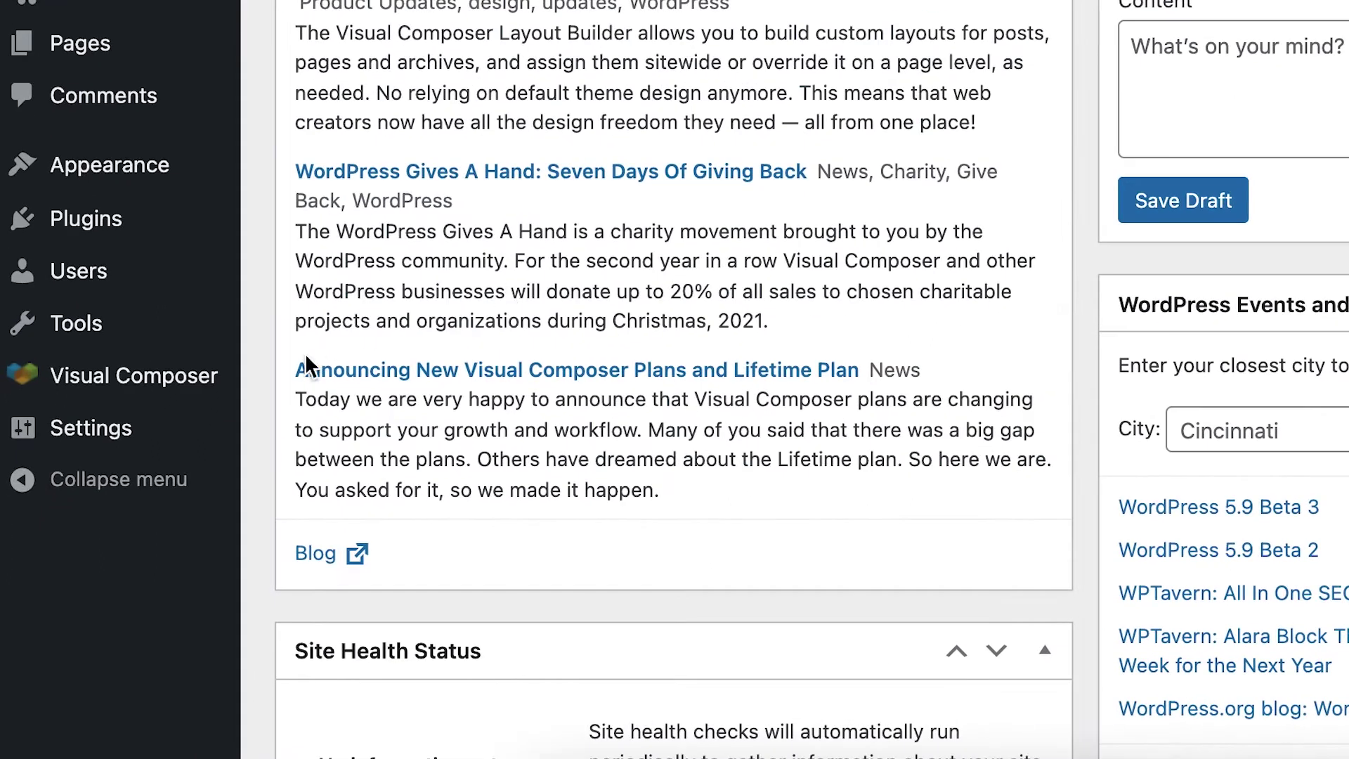
# Step: Go to Visual Composer Theme Builder's Layouts list showing 'Post layout example'
pyautogui.moveTo(137, 406)
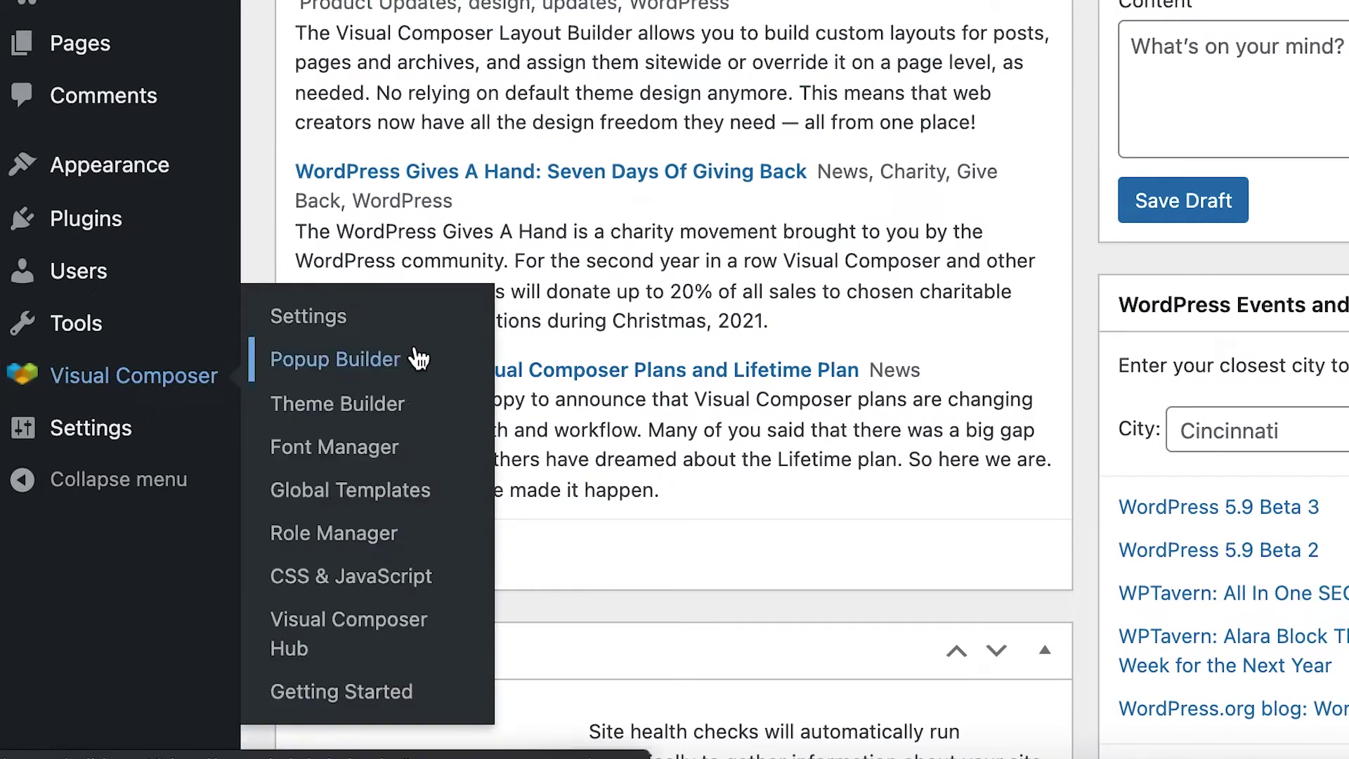
pyautogui.click(406, 412)
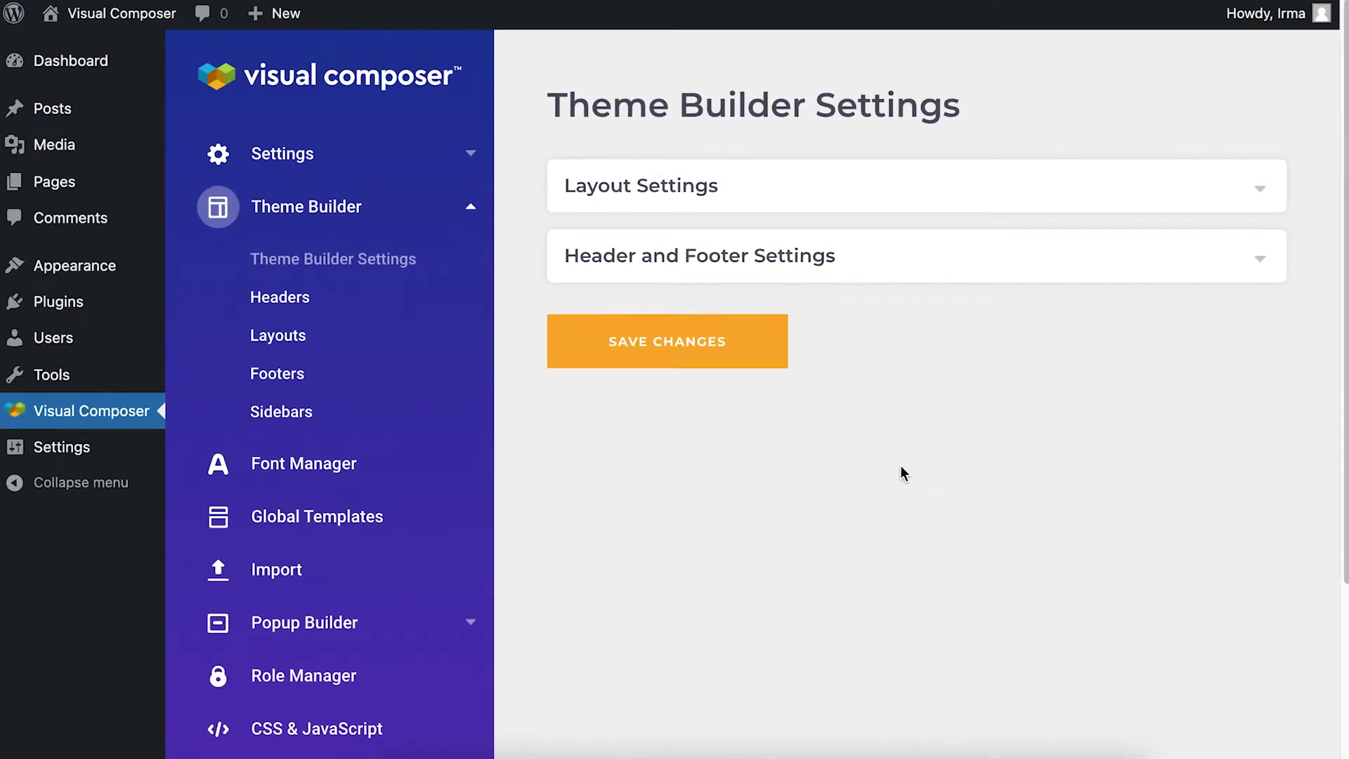
pyautogui.scroll(-5, 314, 473)
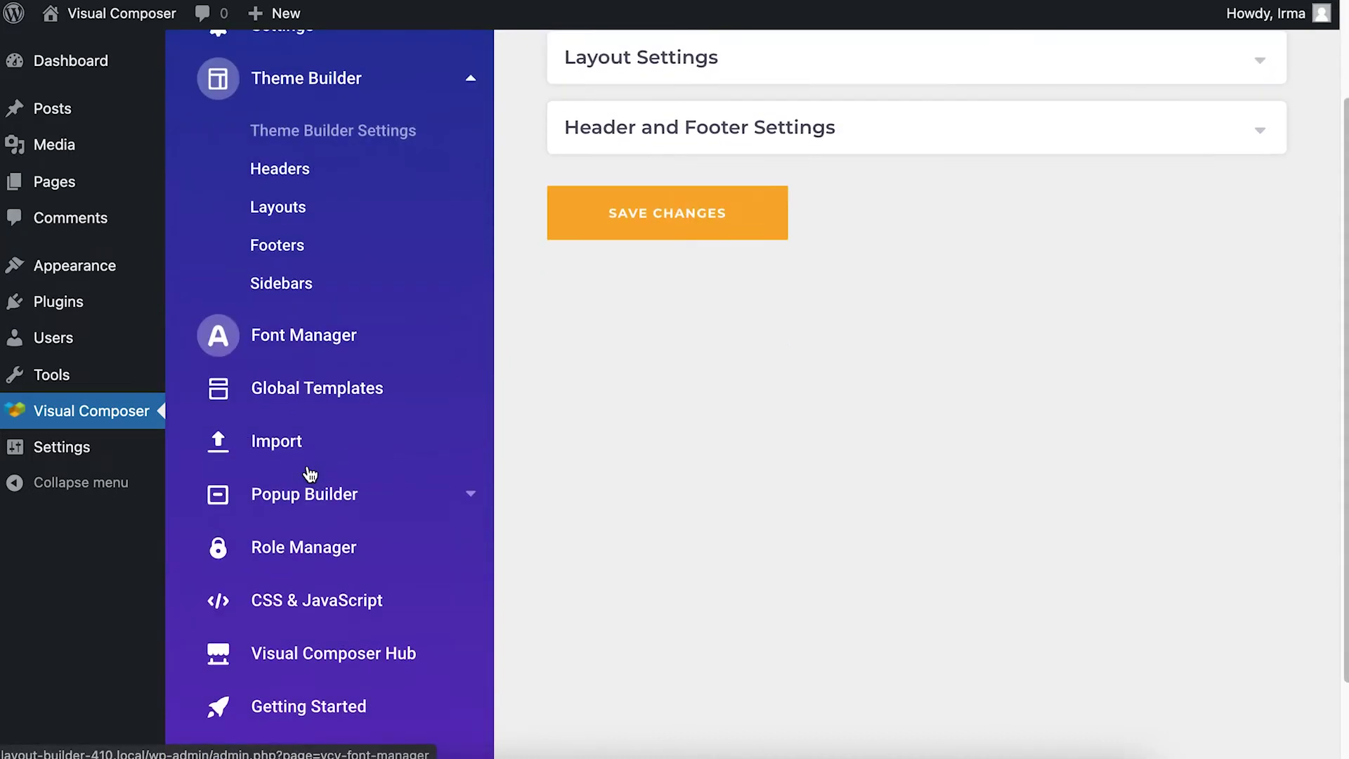
pyautogui.scroll(5, 1161, 534)
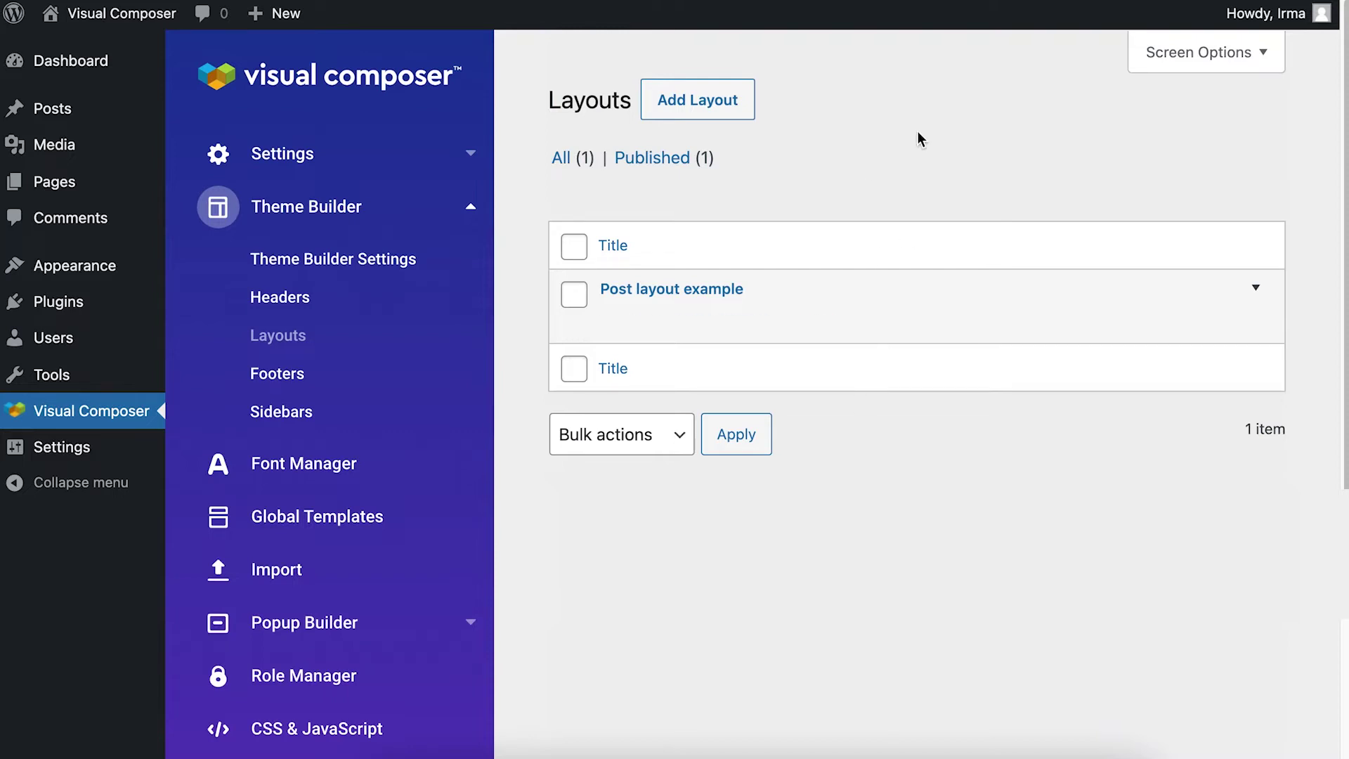
# Step: Create a new Singular layout named 'Post template' and start building it
pyautogui.click(736, 112)
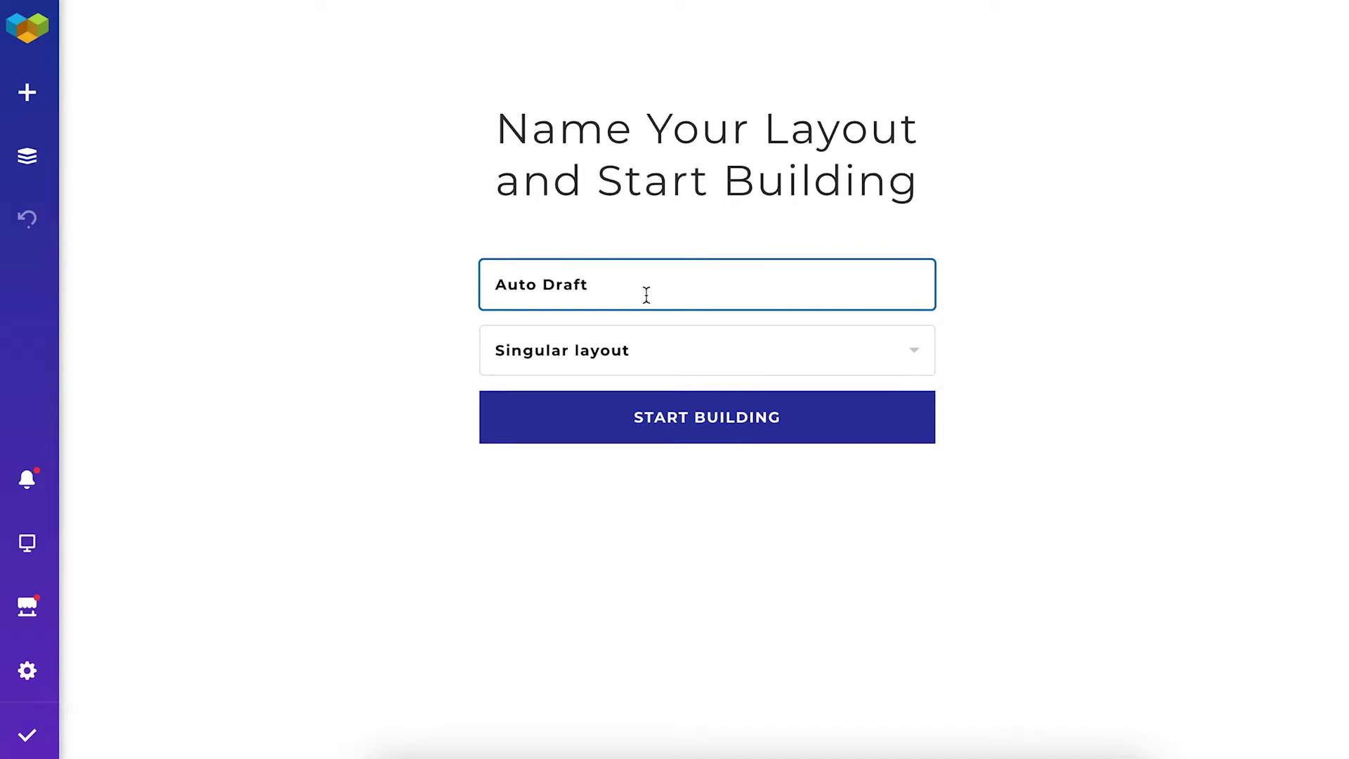
pyautogui.moveTo(645, 295); pyautogui.dragTo(470, 292)
pyautogui.write('Post E')
pyautogui.press('BackSpace')
pyautogui.write('template')
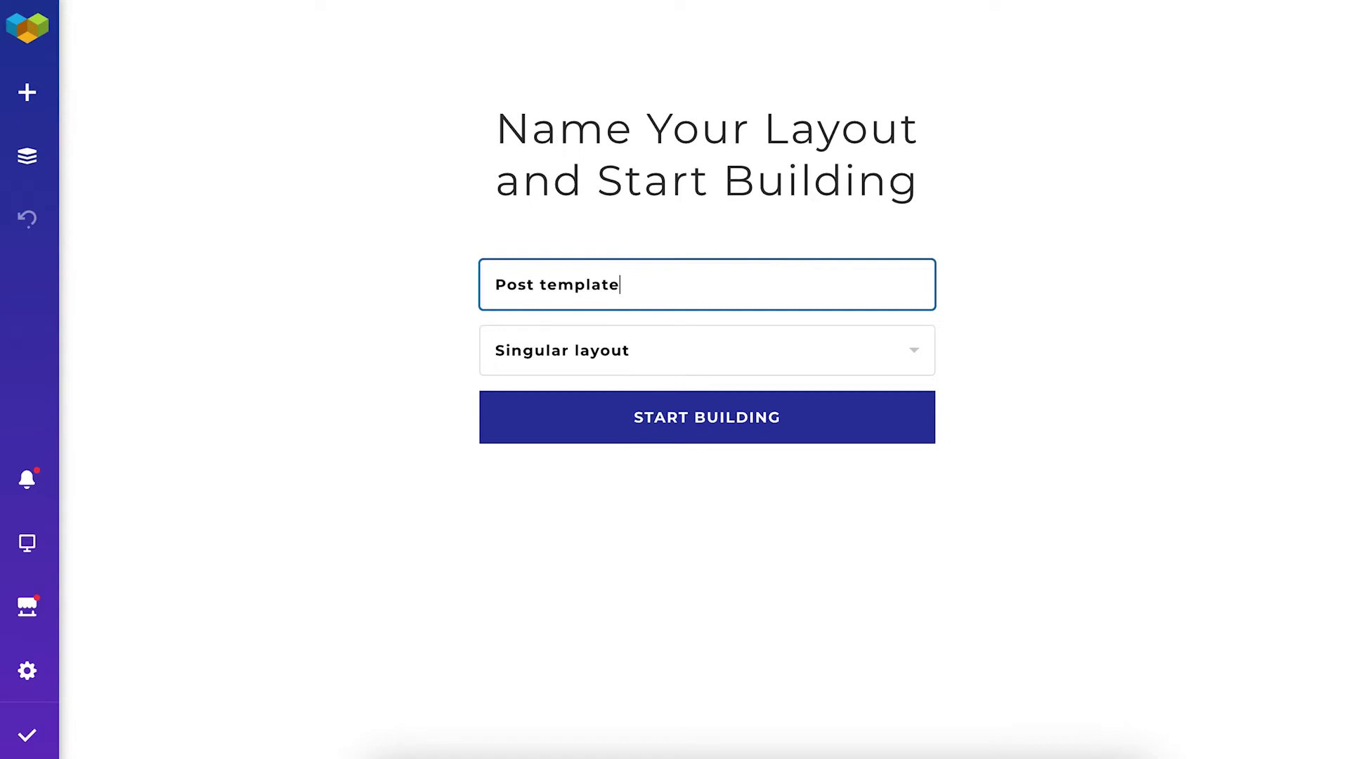
pyautogui.click(696, 356)
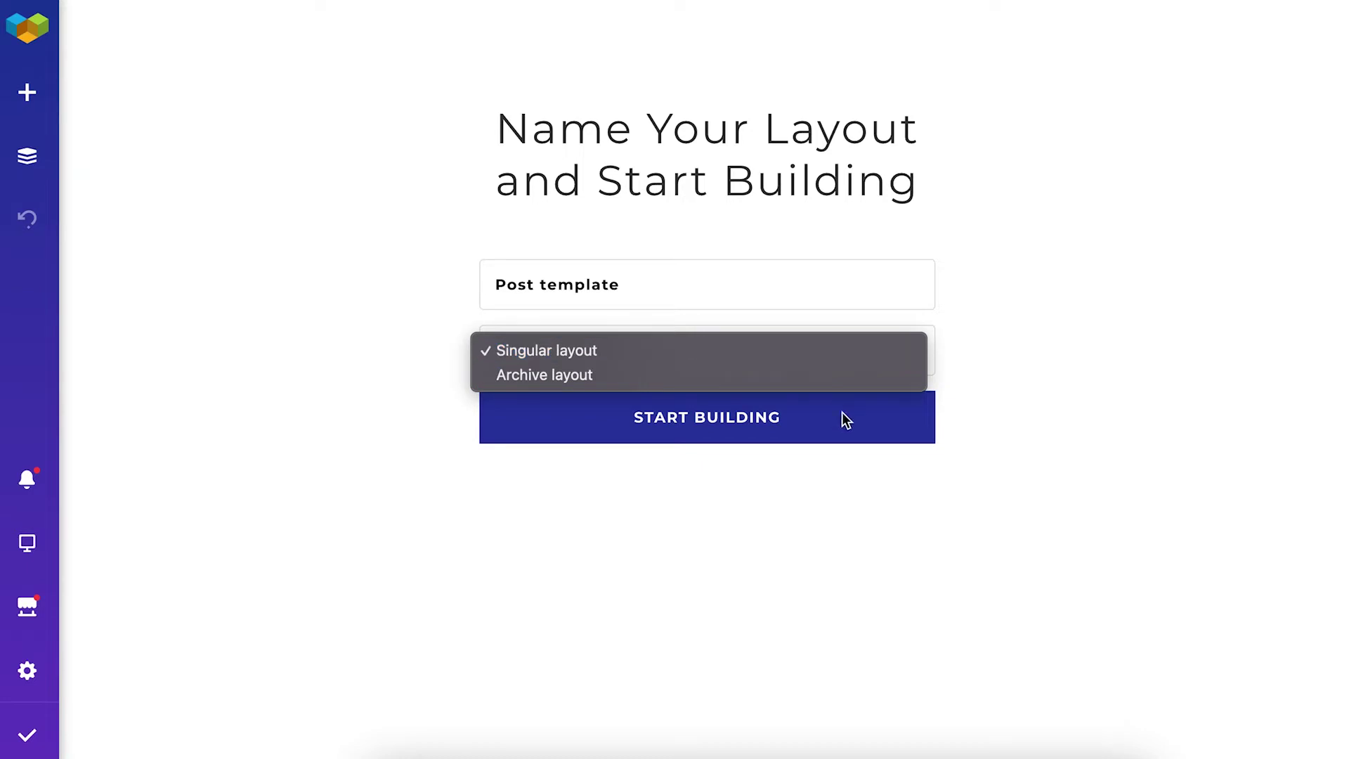
pyautogui.click(752, 437)
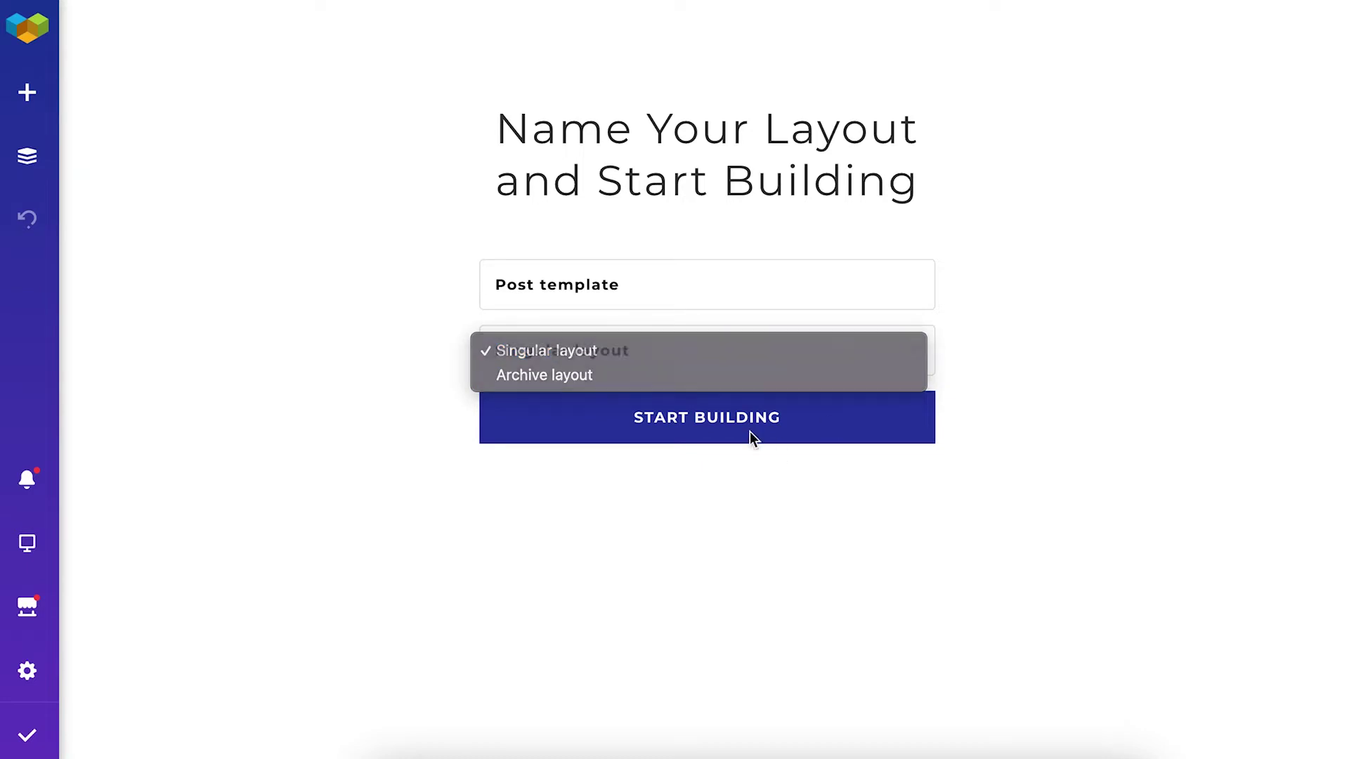
pyautogui.click(712, 430)
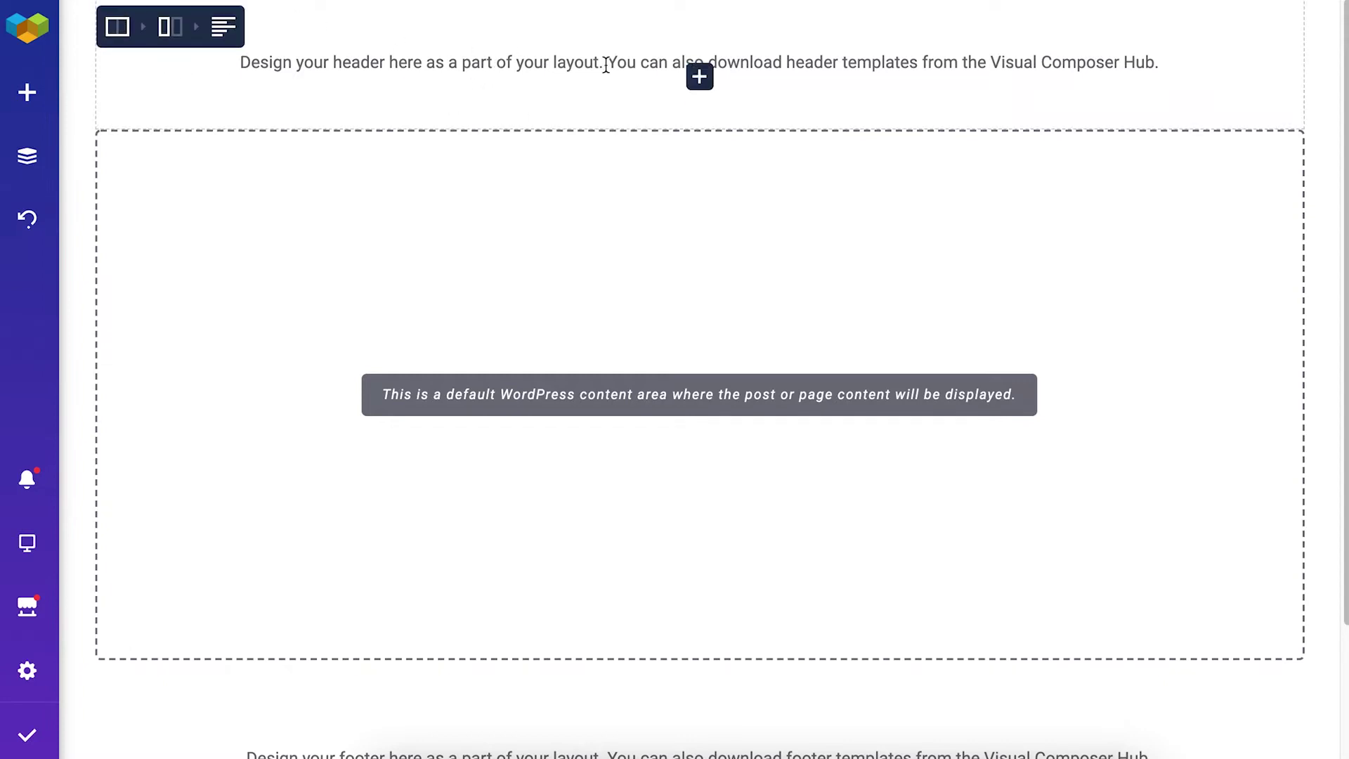
pyautogui.scroll(-3, 738, 633)
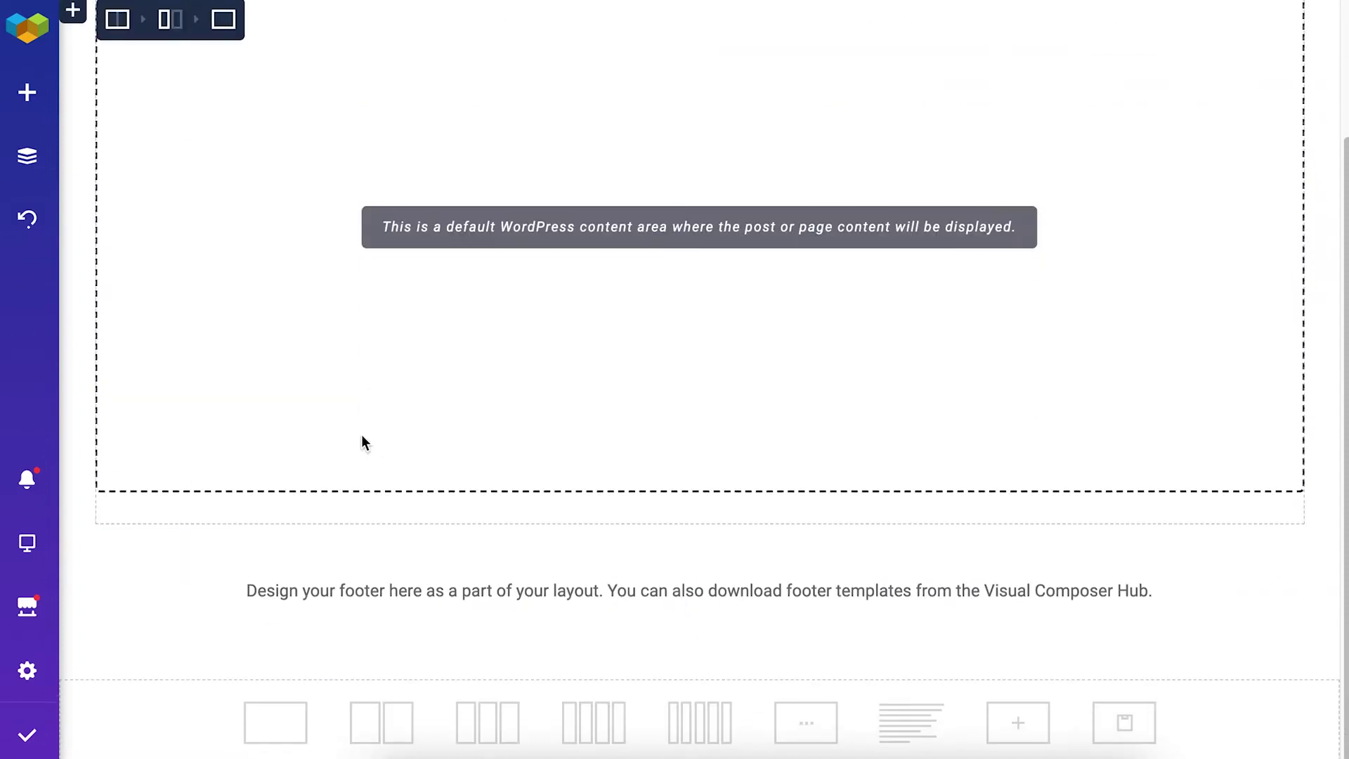
pyautogui.scroll(3, 380, 393)
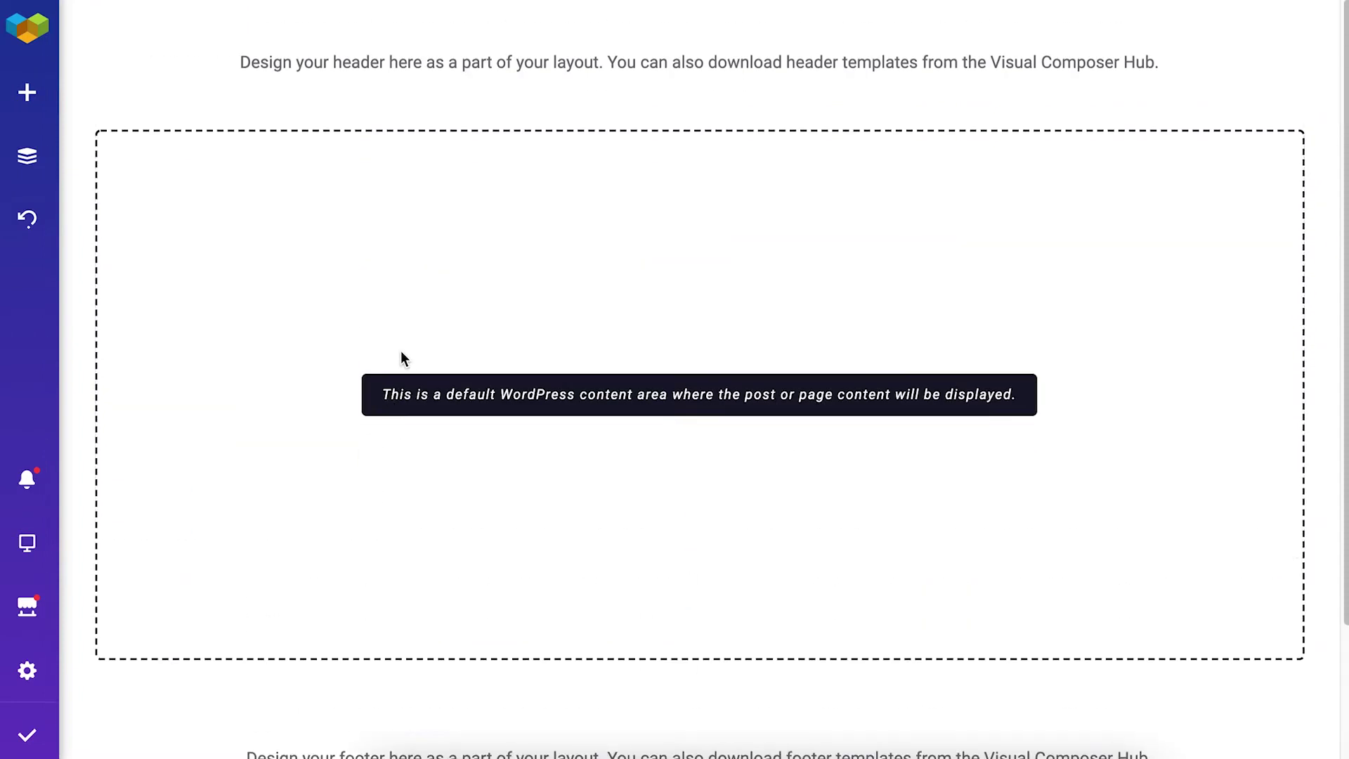
pyautogui.click(31, 95)
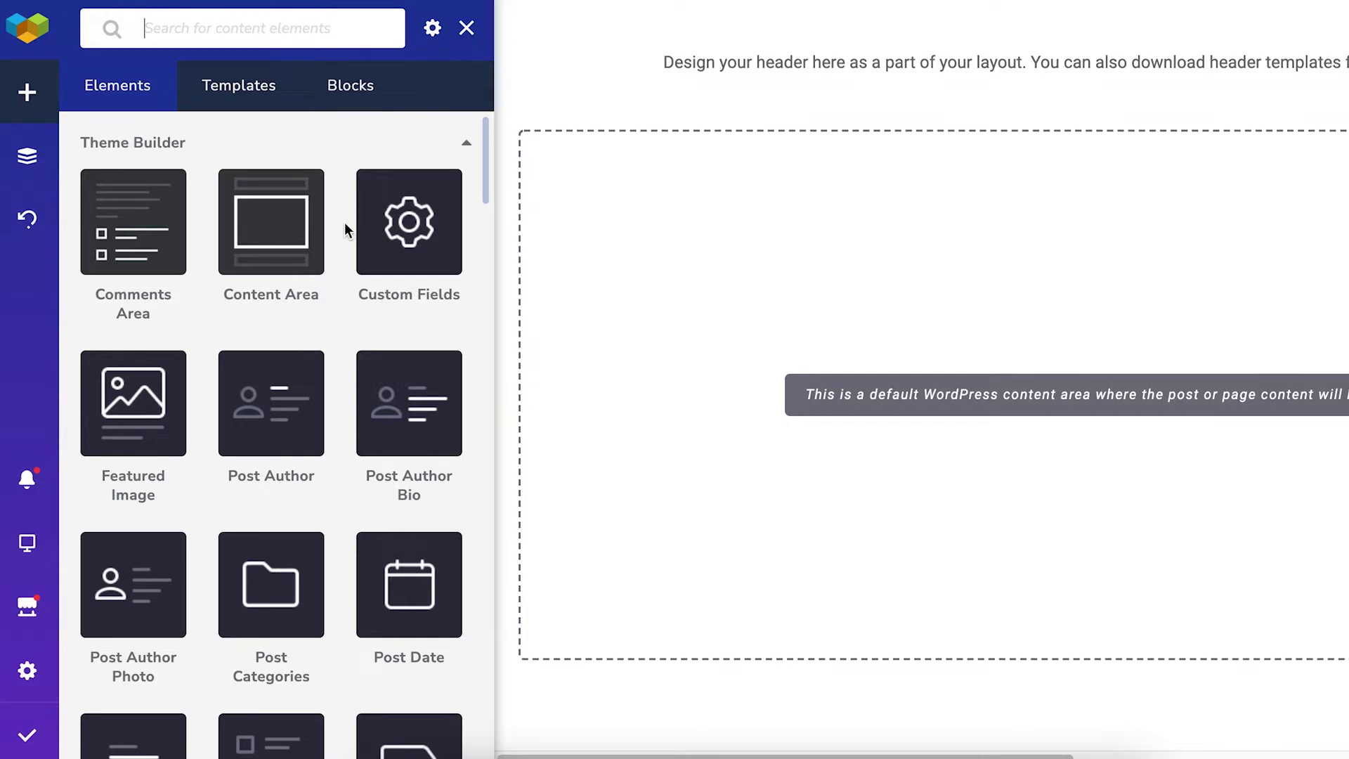
pyautogui.moveTo(166, 351)
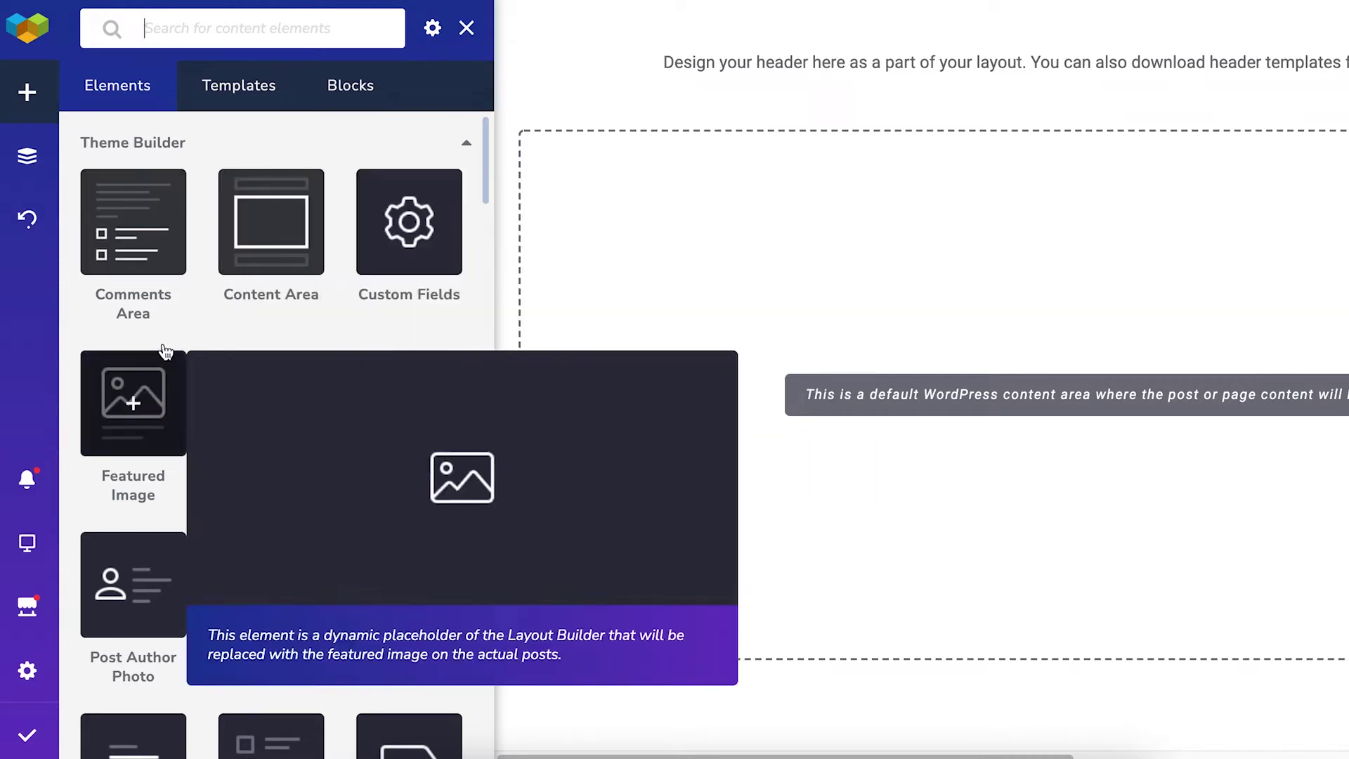
pyautogui.scroll(-3, 208, 334)
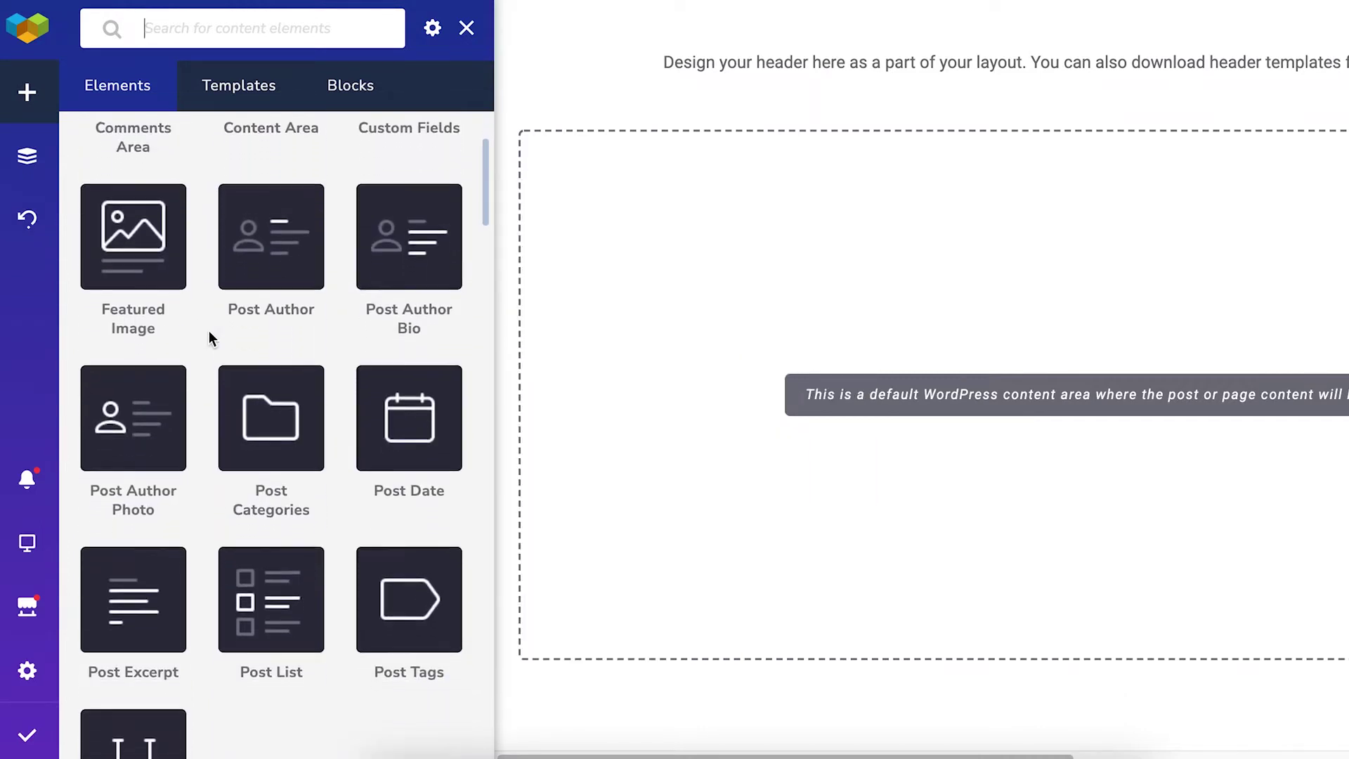
pyautogui.scroll(-2, 209, 339)
pyautogui.moveTo(170, 598)
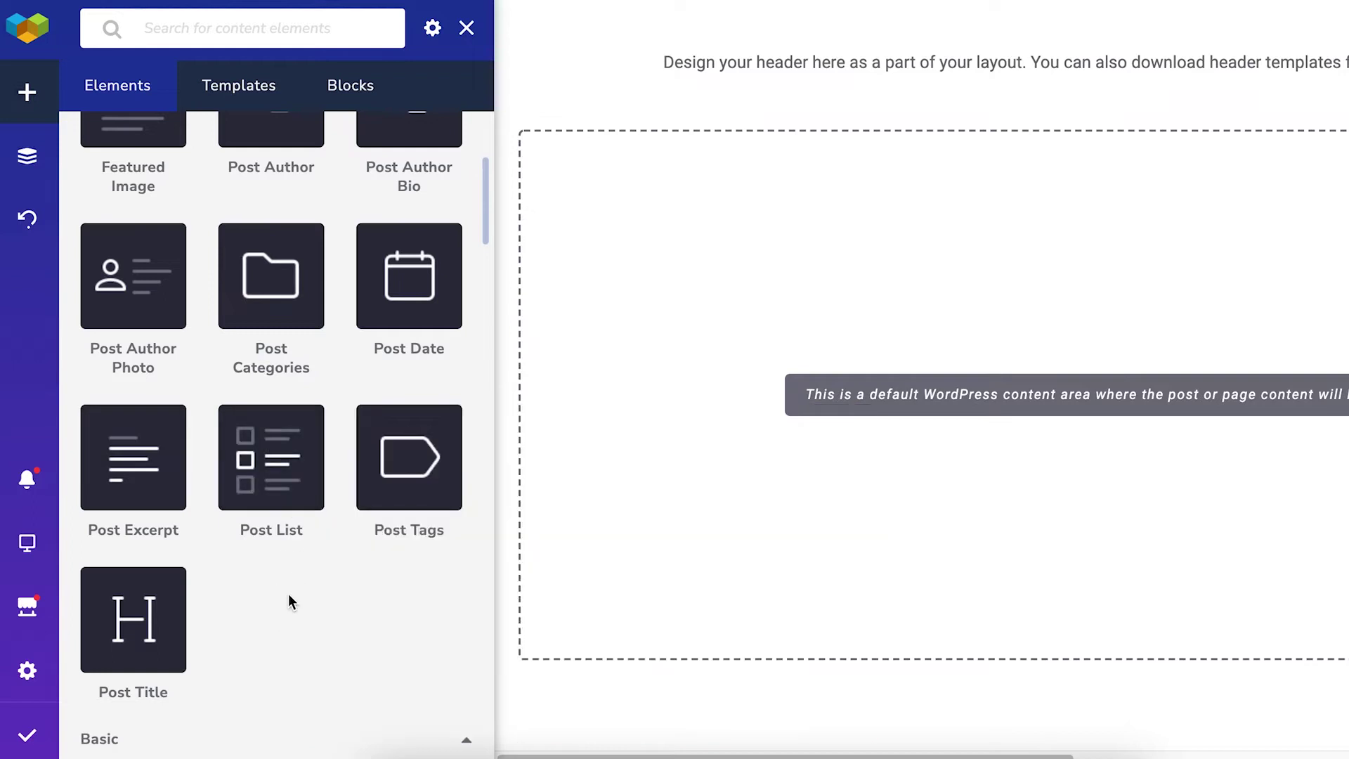
pyautogui.scroll(5, 213, 388)
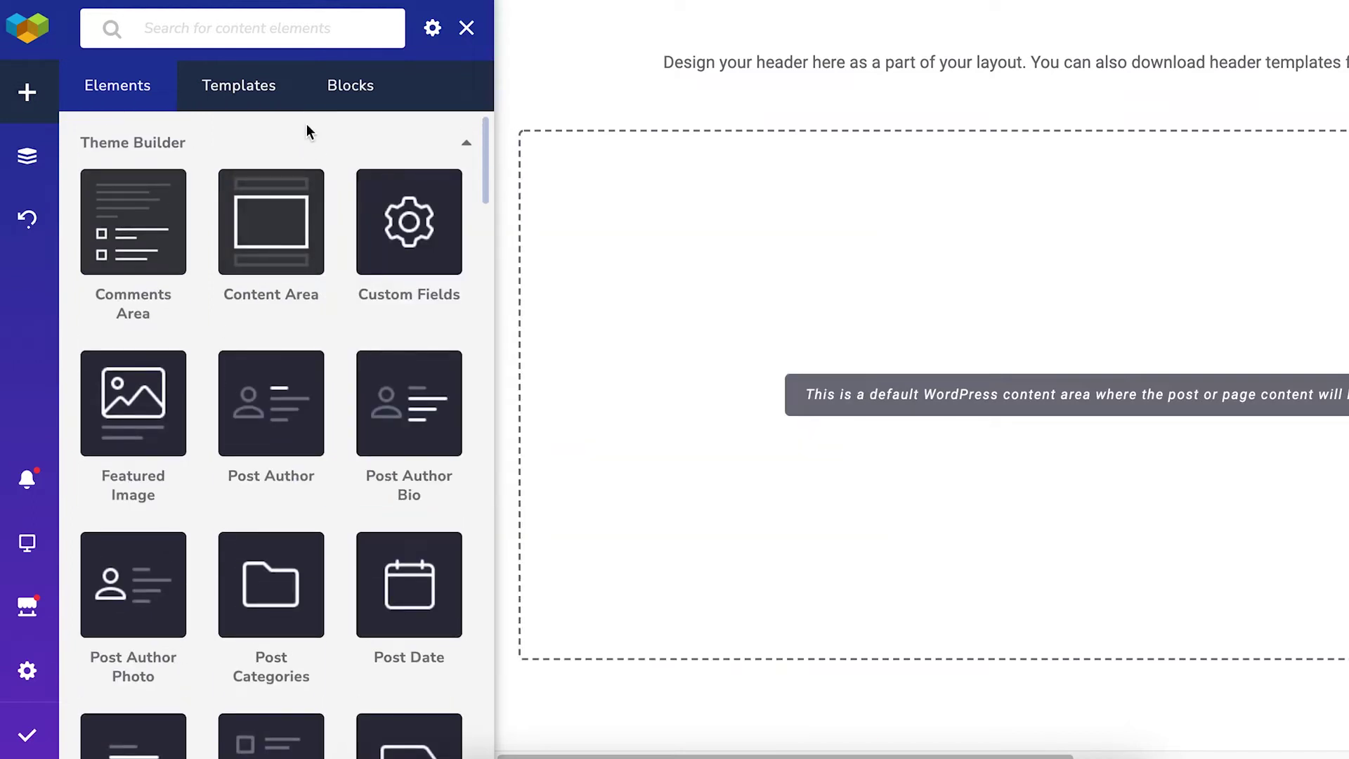
# Step: Replace the placeholder footer text with 'Copyright © 2021 Mon Journal. All Rights Reserved.'
pyautogui.click(467, 28)
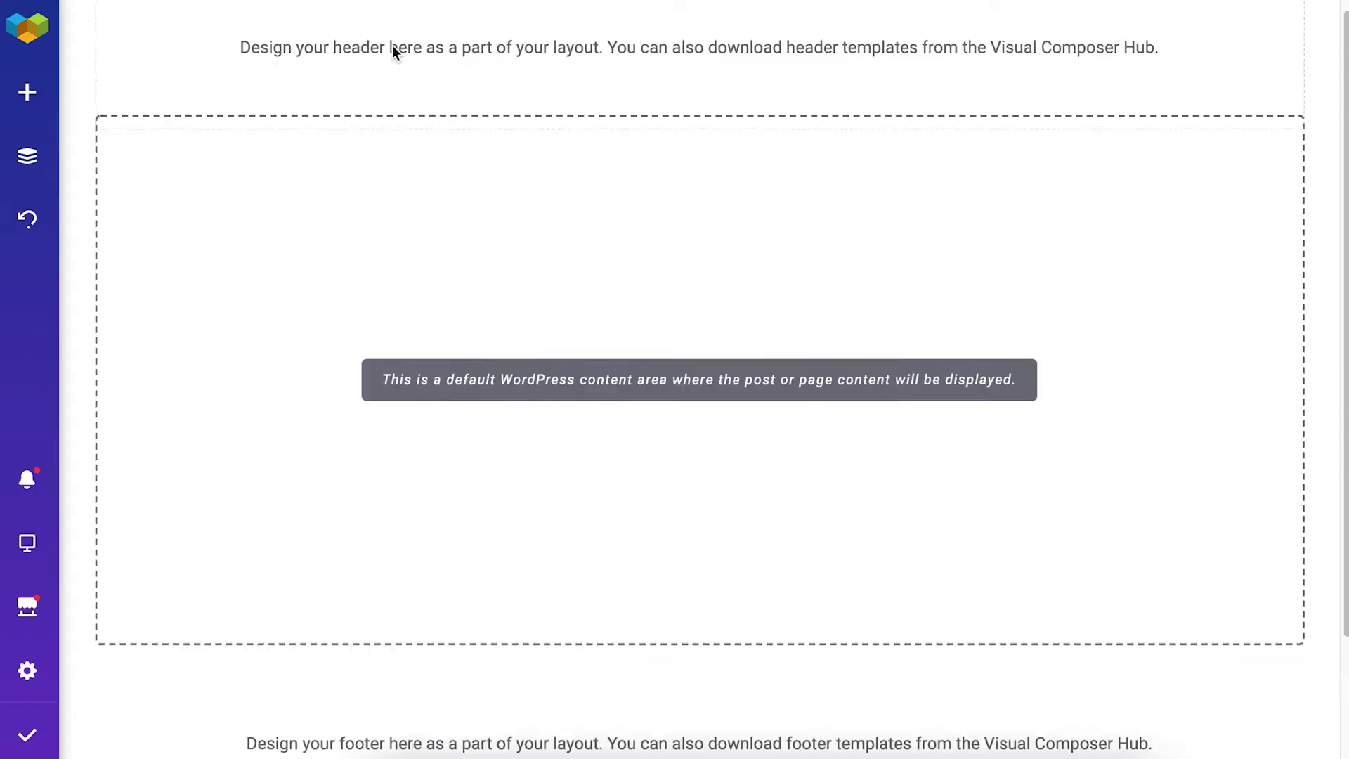
pyautogui.scroll(-2, 295, 627)
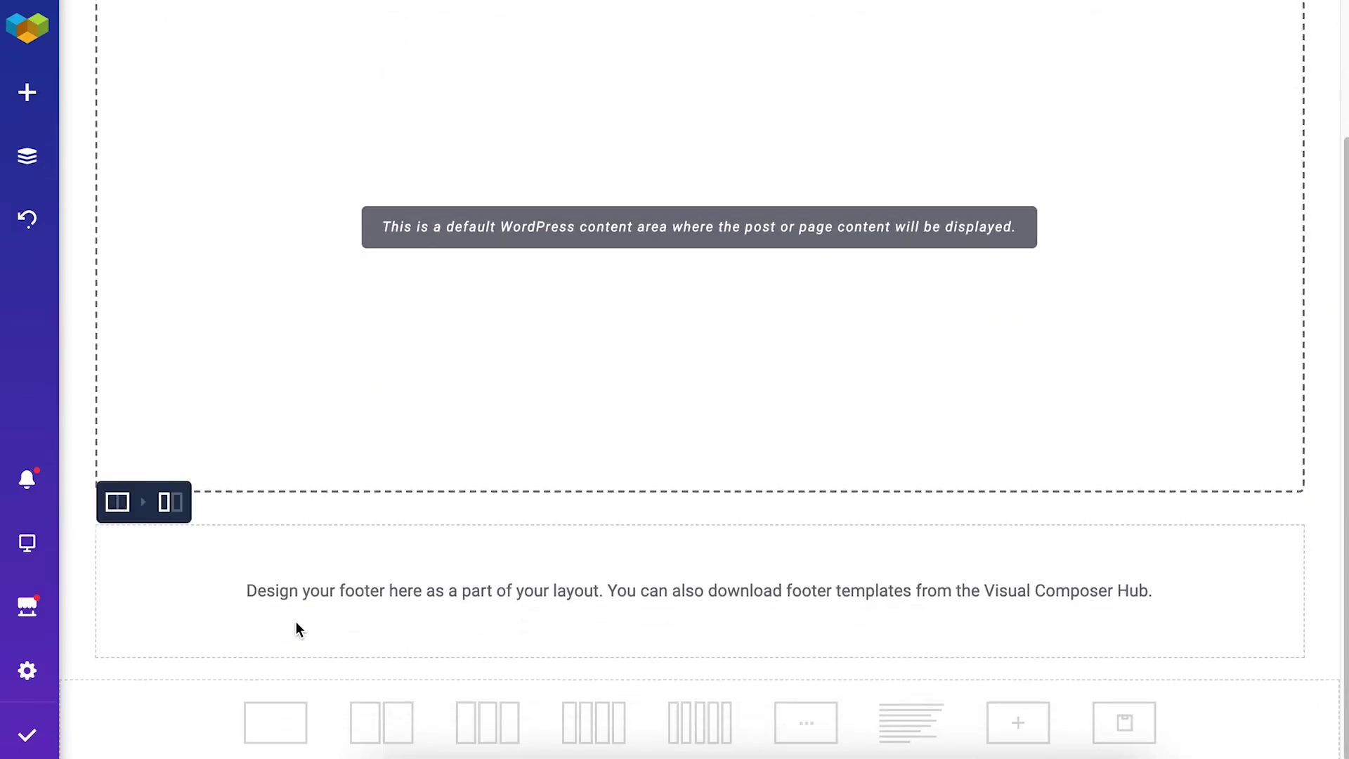
pyautogui.rightClick(300, 581)
pyautogui.click(344, 603)
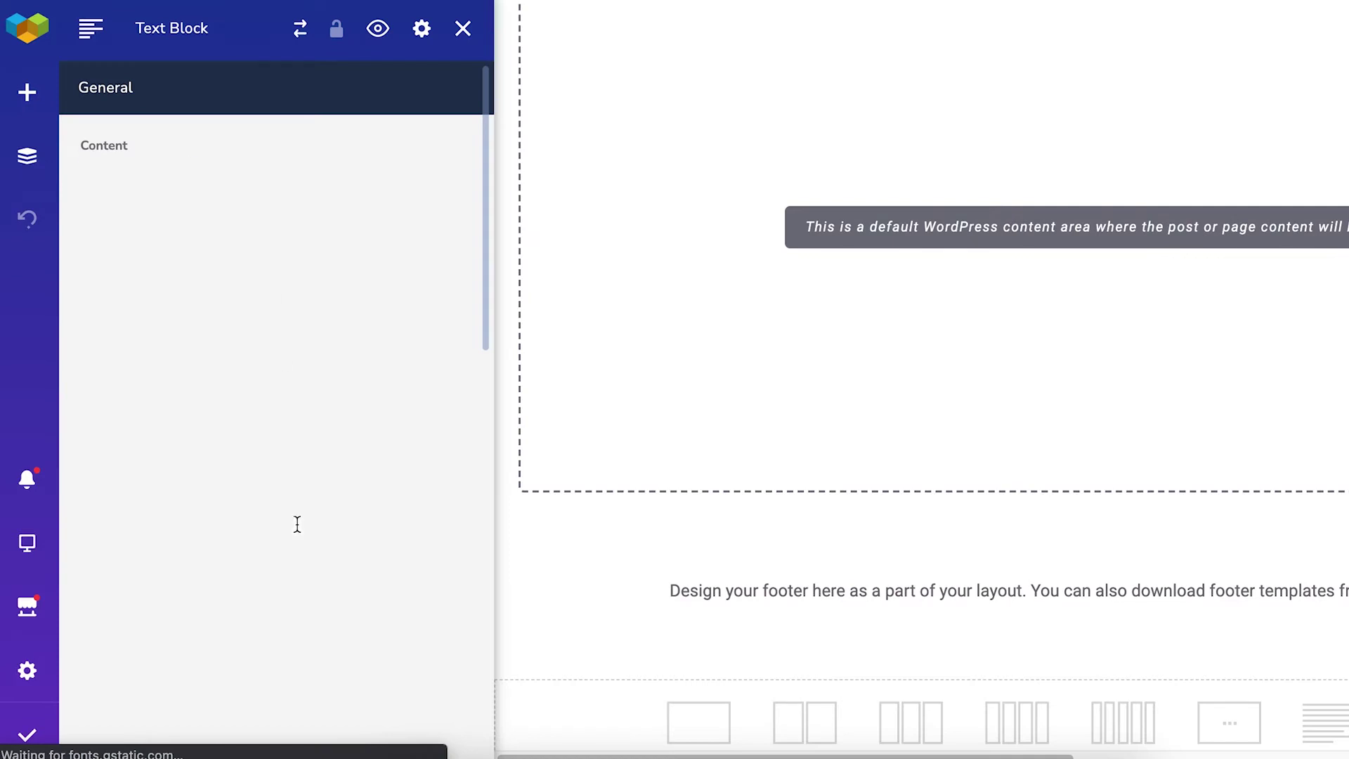
pyautogui.moveTo(372, 461); pyautogui.dragTo(84, 392)
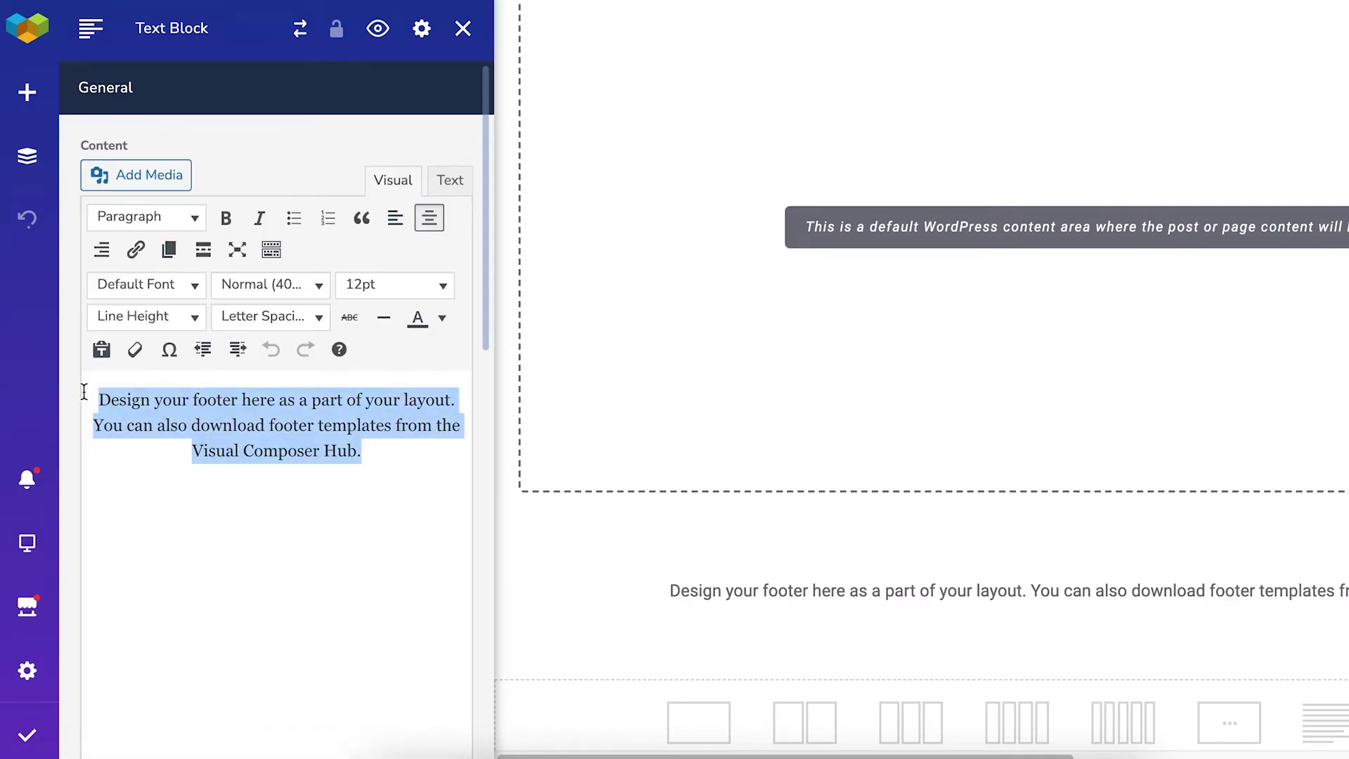
pyautogui.write('Copyright © 2021 Mon Journal. All Rights Reserved.')
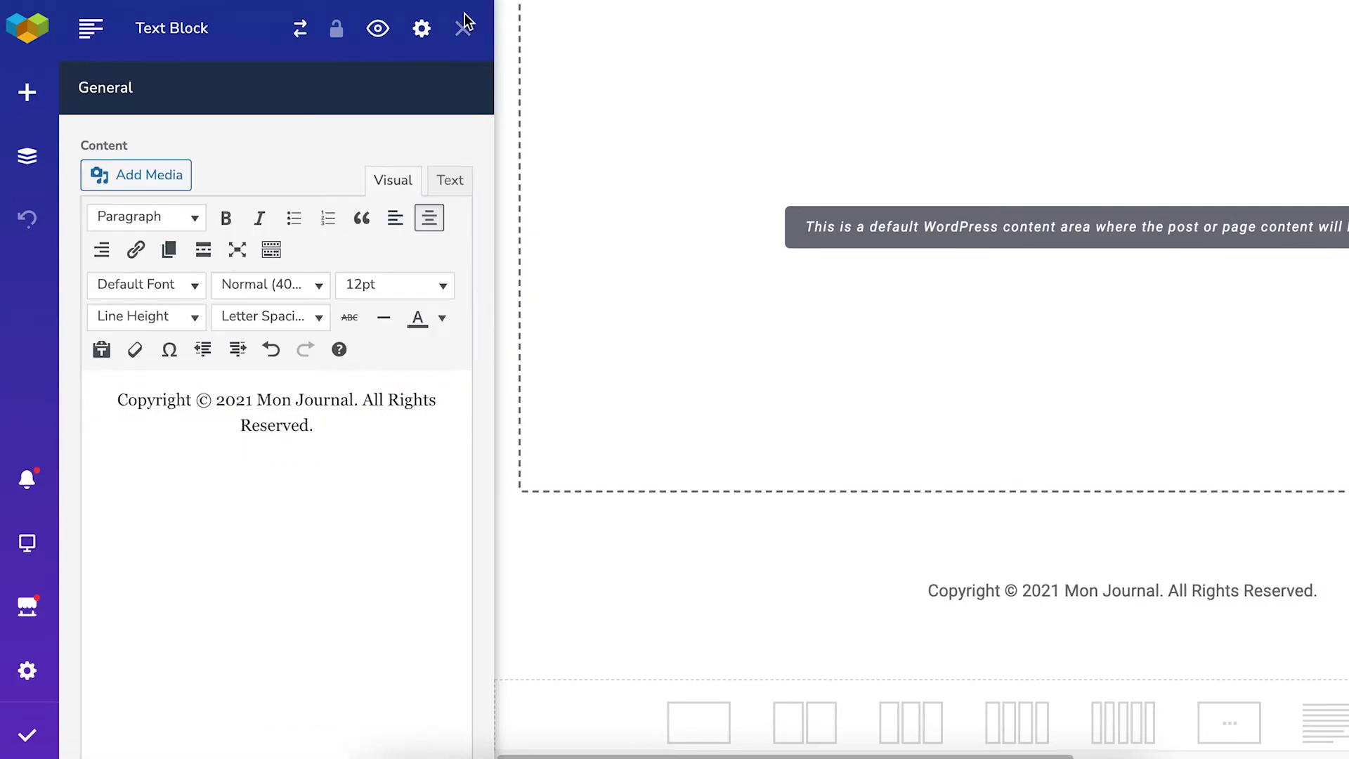
pyautogui.click(464, 27)
pyautogui.scroll(2, 374, 210)
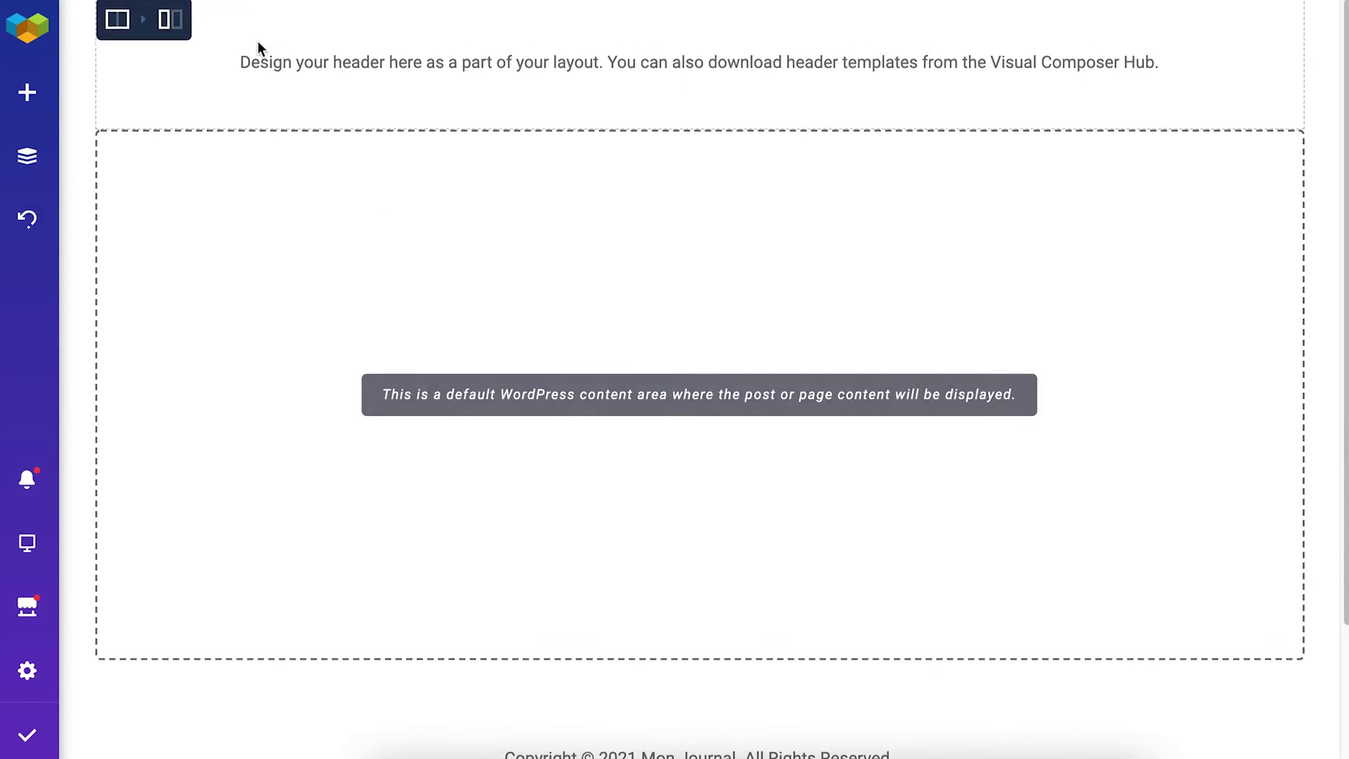
# Step: Remove the placeholder header text and split the header row into two columns
pyautogui.rightClick(292, 58)
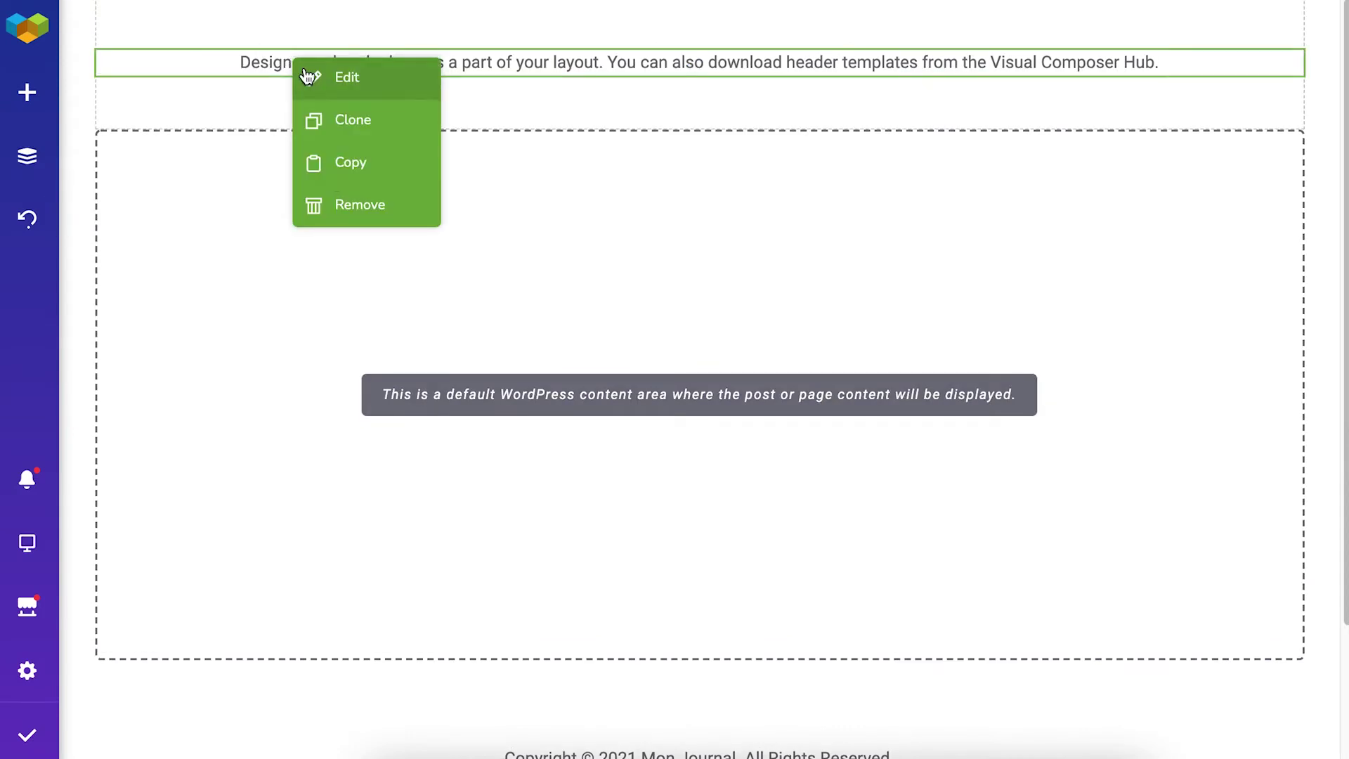
pyautogui.click(349, 213)
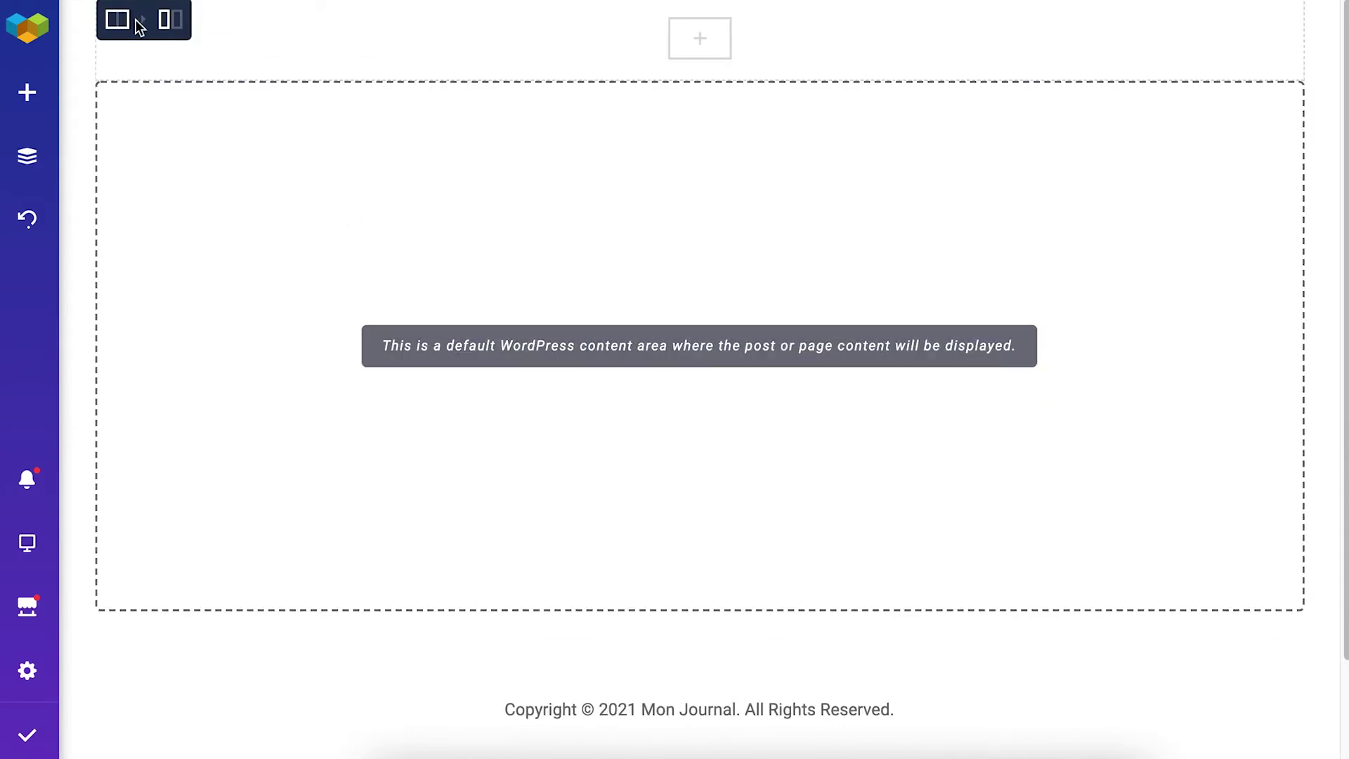
pyautogui.moveTo(121, 21)
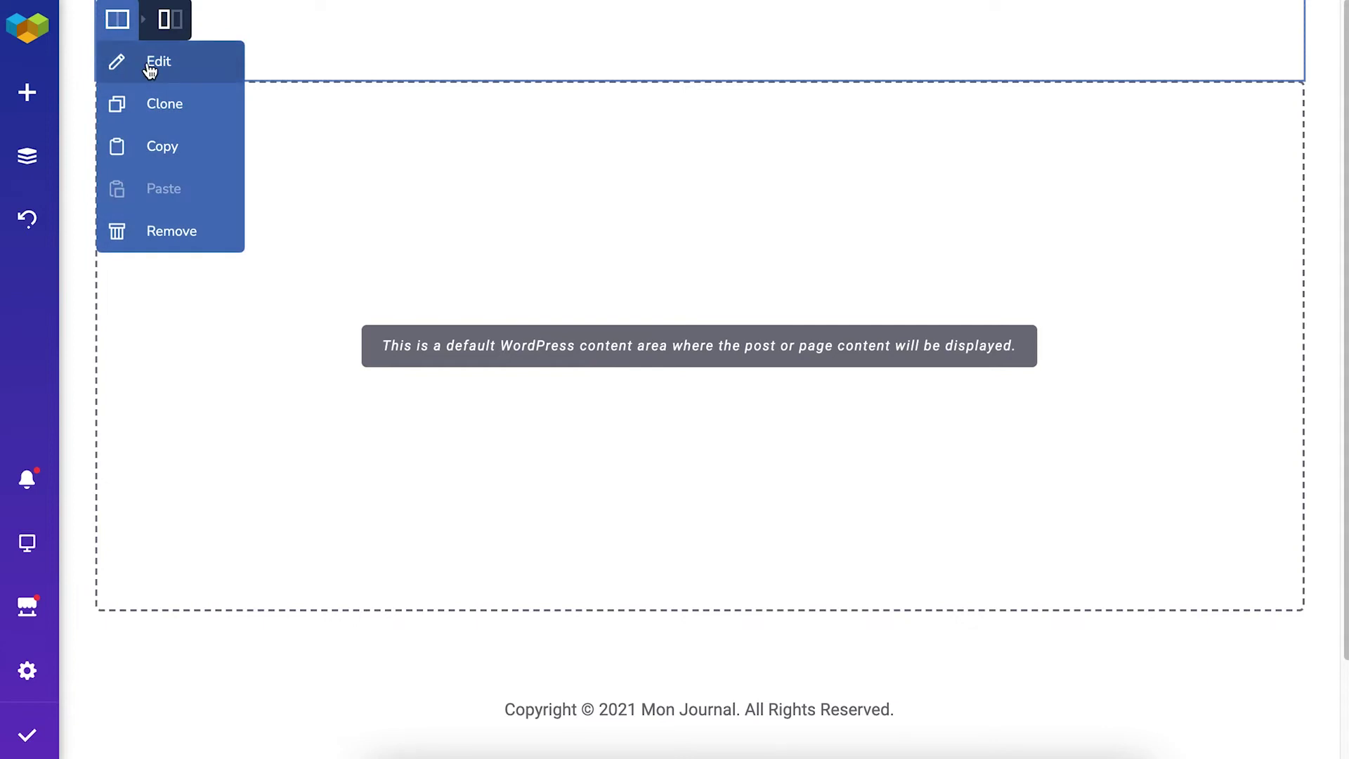
pyautogui.click(150, 67)
pyautogui.click(233, 167)
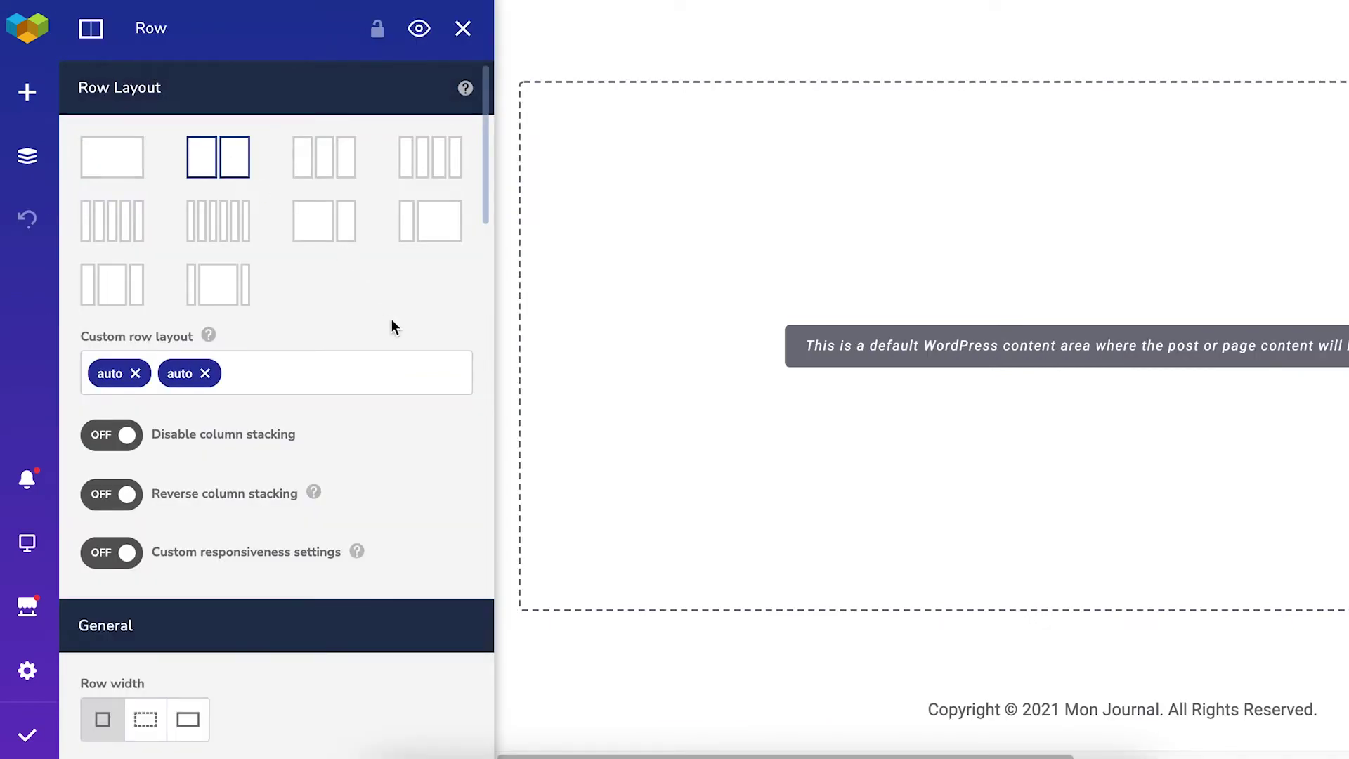
pyautogui.scroll(-10, 391, 326)
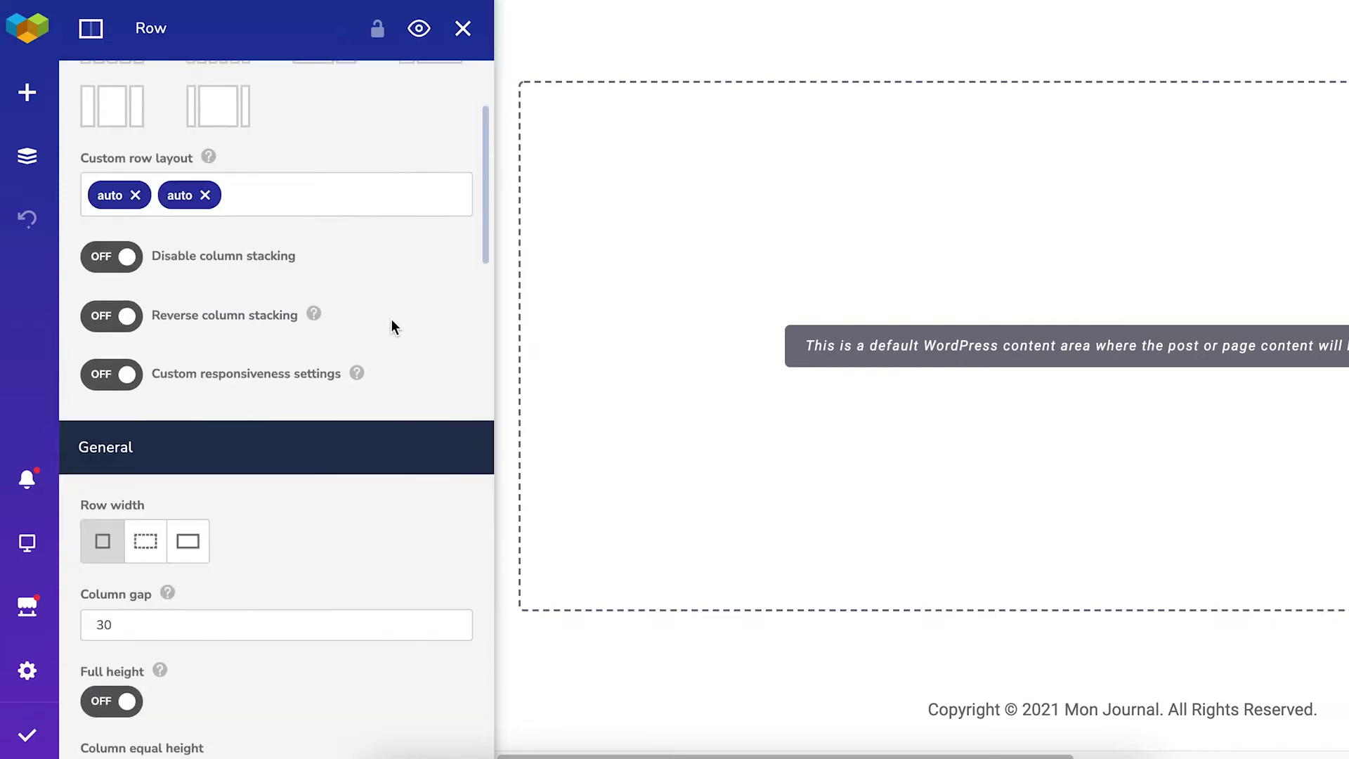
pyautogui.scroll(-7, 391, 326)
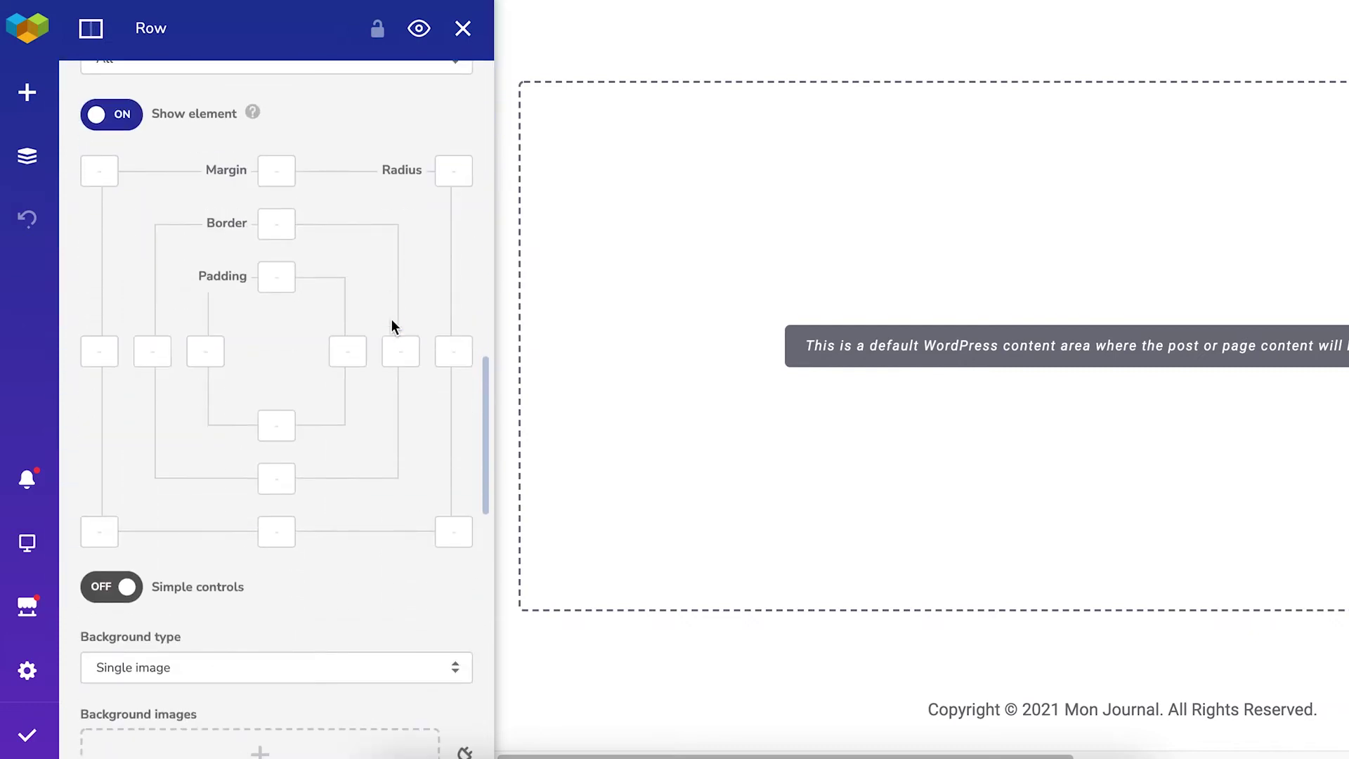
pyautogui.scroll(-5, 392, 326)
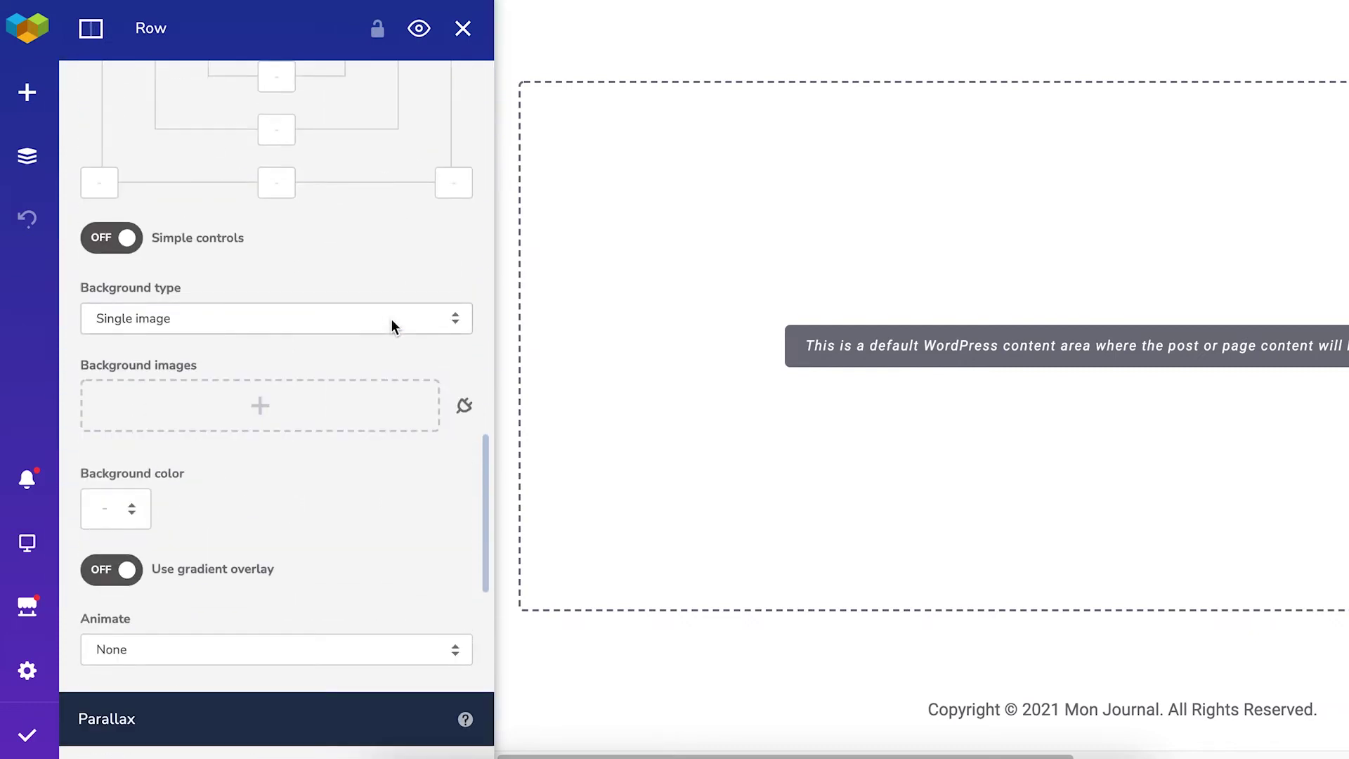
# Step: Set background-asset.png from the media library as the header row's background image
pyautogui.click(321, 403)
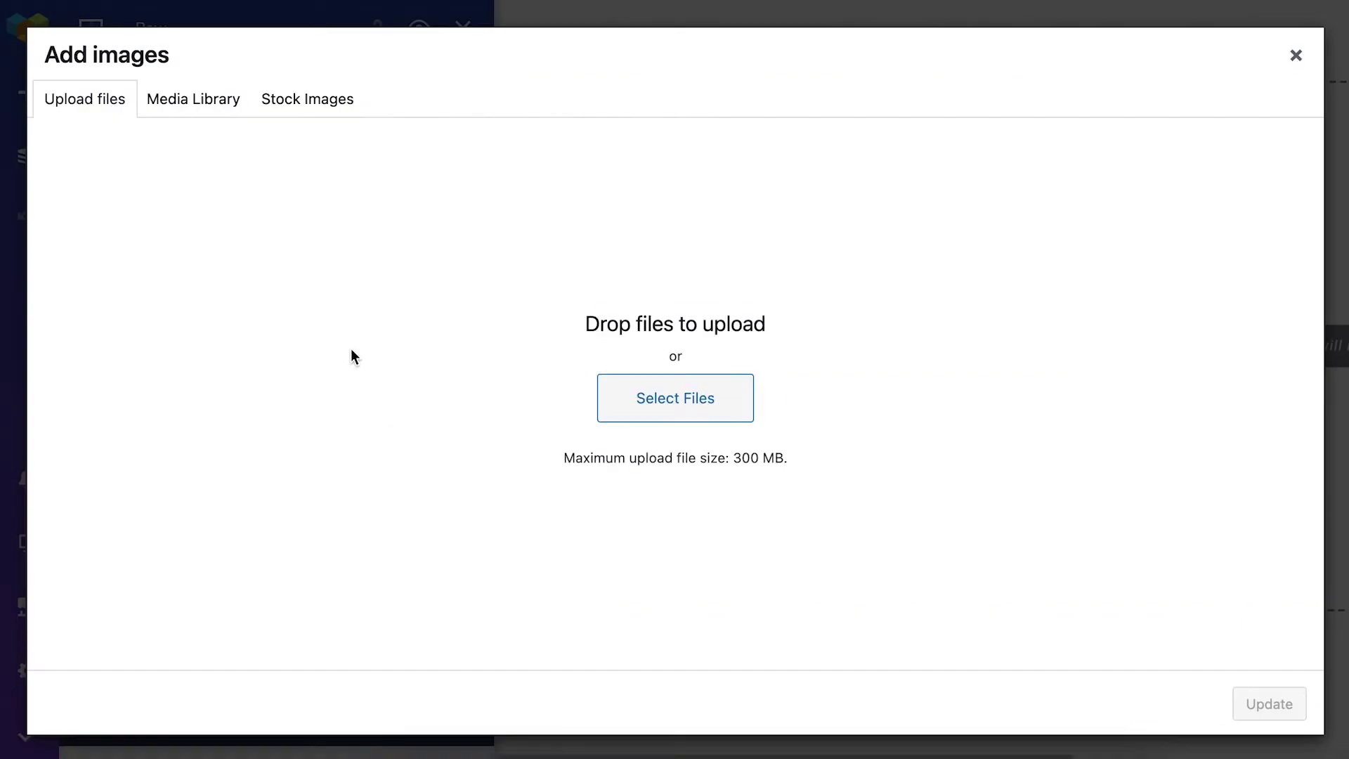
pyautogui.click(196, 106)
pyautogui.click(284, 254)
pyautogui.click(1268, 706)
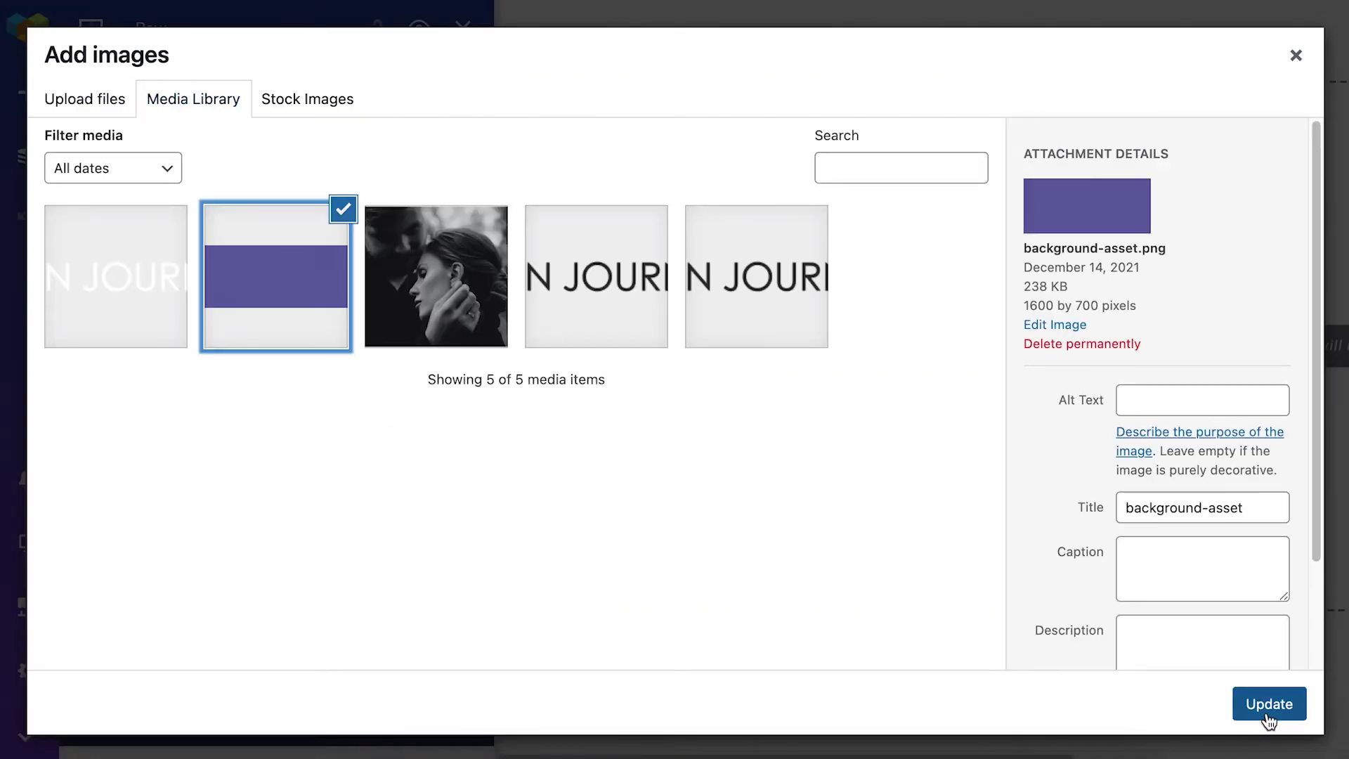
# Step: Give the header row 600px bottom padding
pyautogui.scroll(5, 422, 401)
pyautogui.scroll(1, 418, 398)
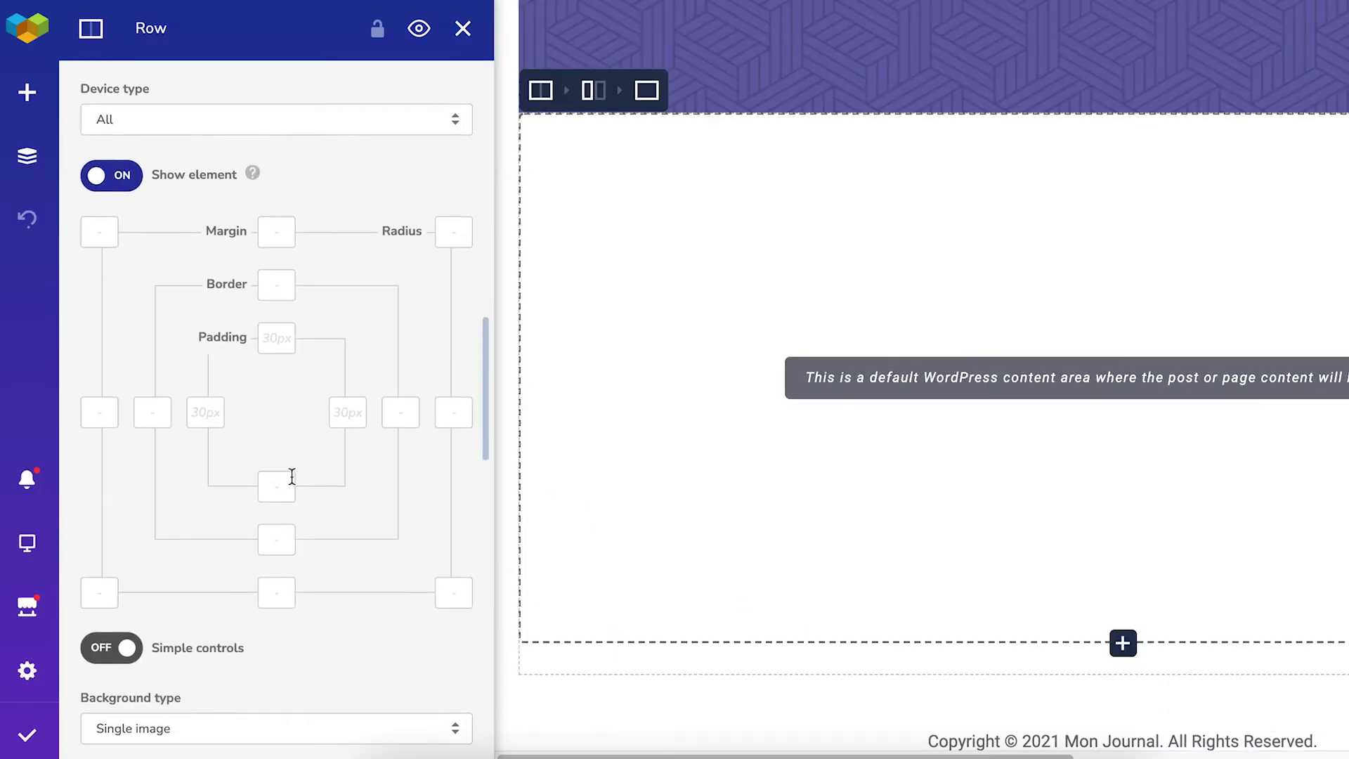
pyautogui.click(285, 485)
pyautogui.write('600')
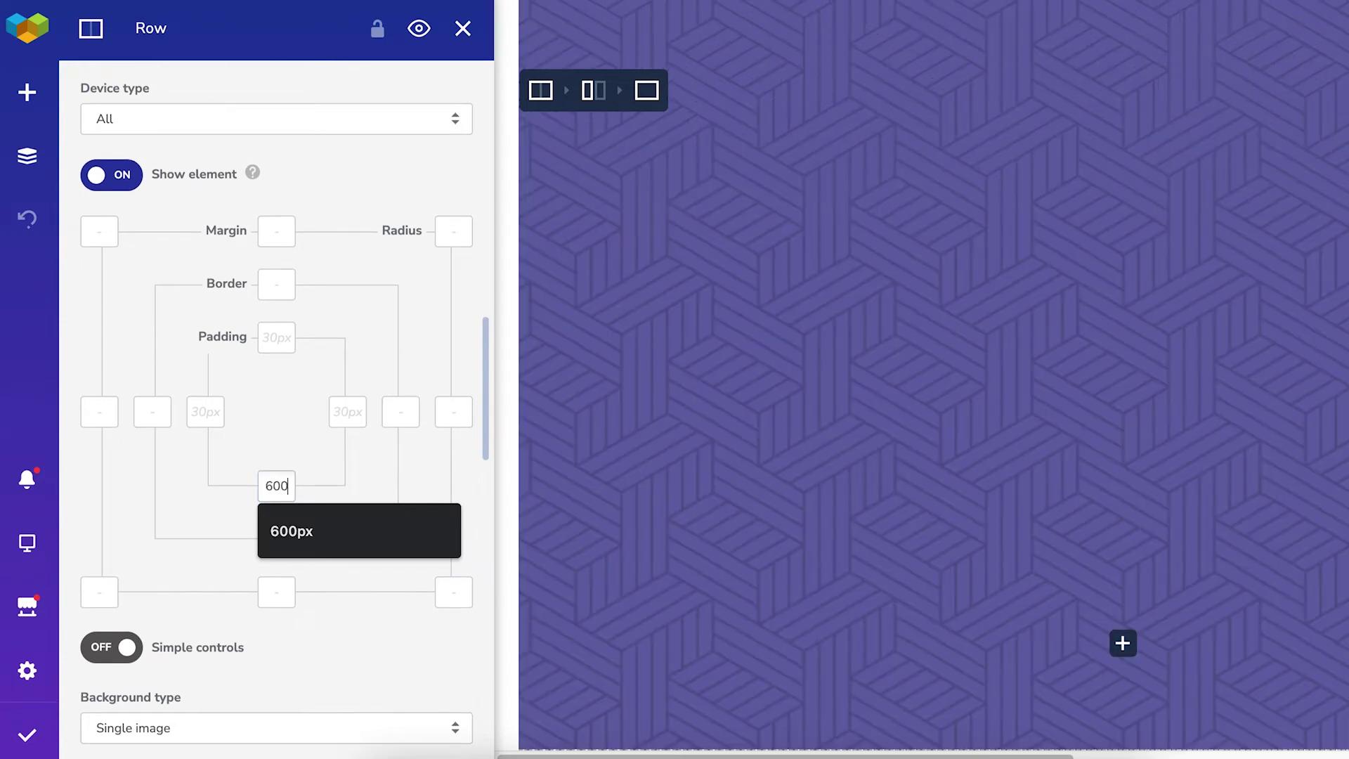
pyautogui.click(359, 531)
# Step: Set the row background style to Repeat and change the row width mode
pyautogui.scroll(-7, 345, 648)
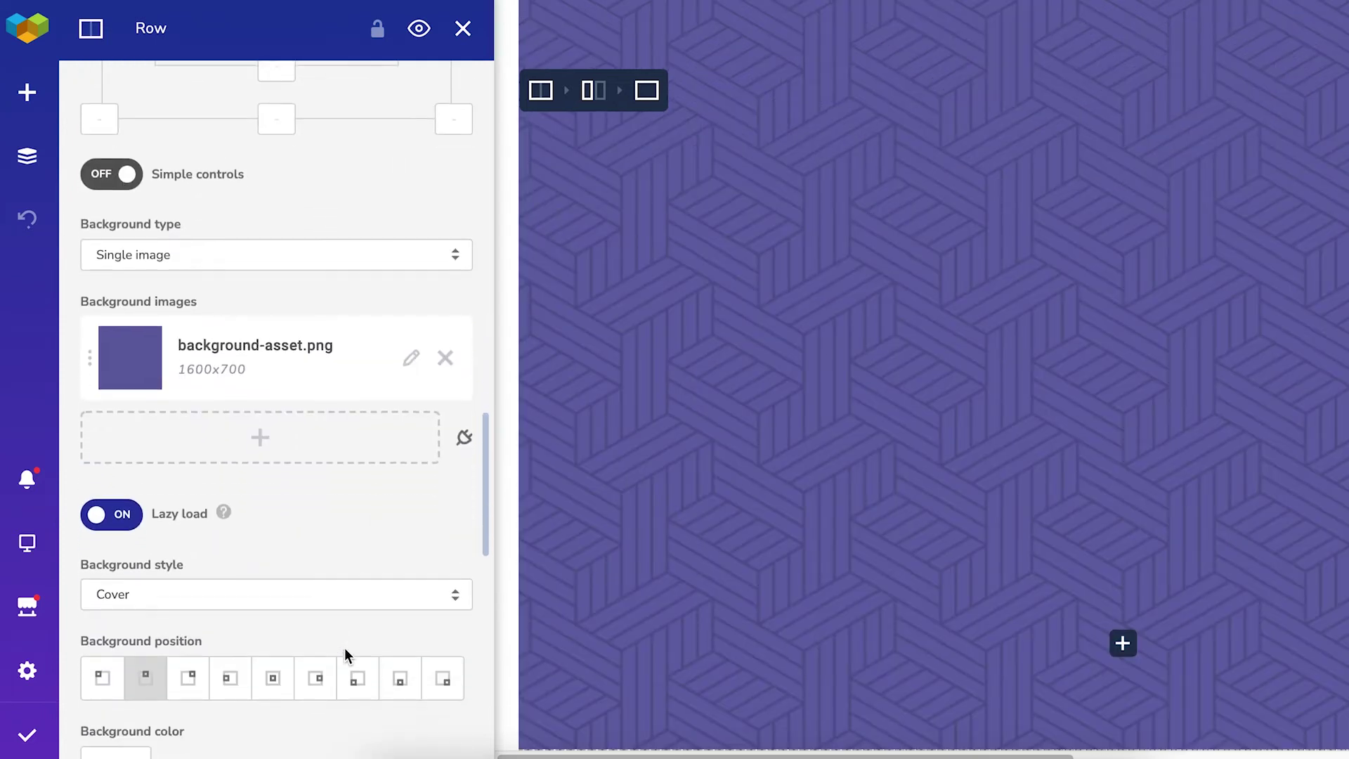
pyautogui.click(343, 588)
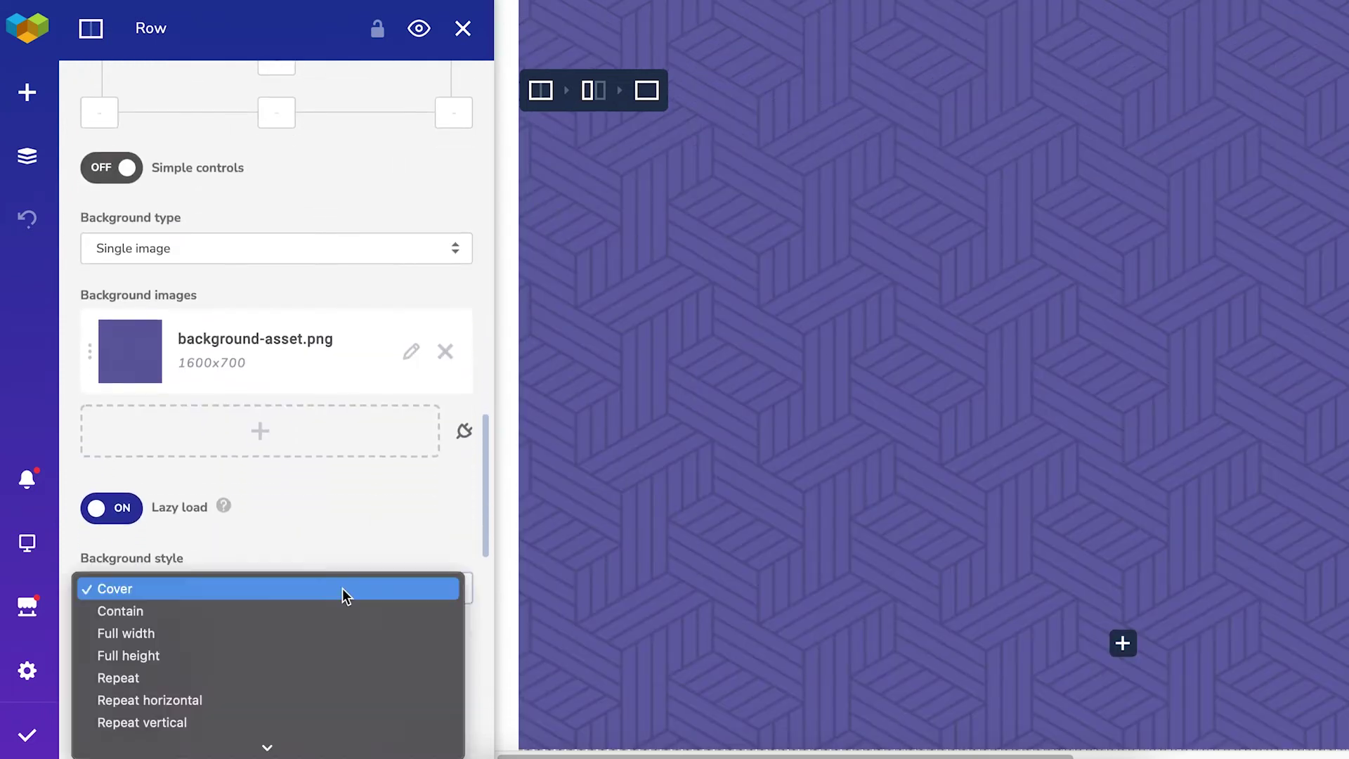
pyautogui.click(280, 677)
pyautogui.scroll(-2, 355, 520)
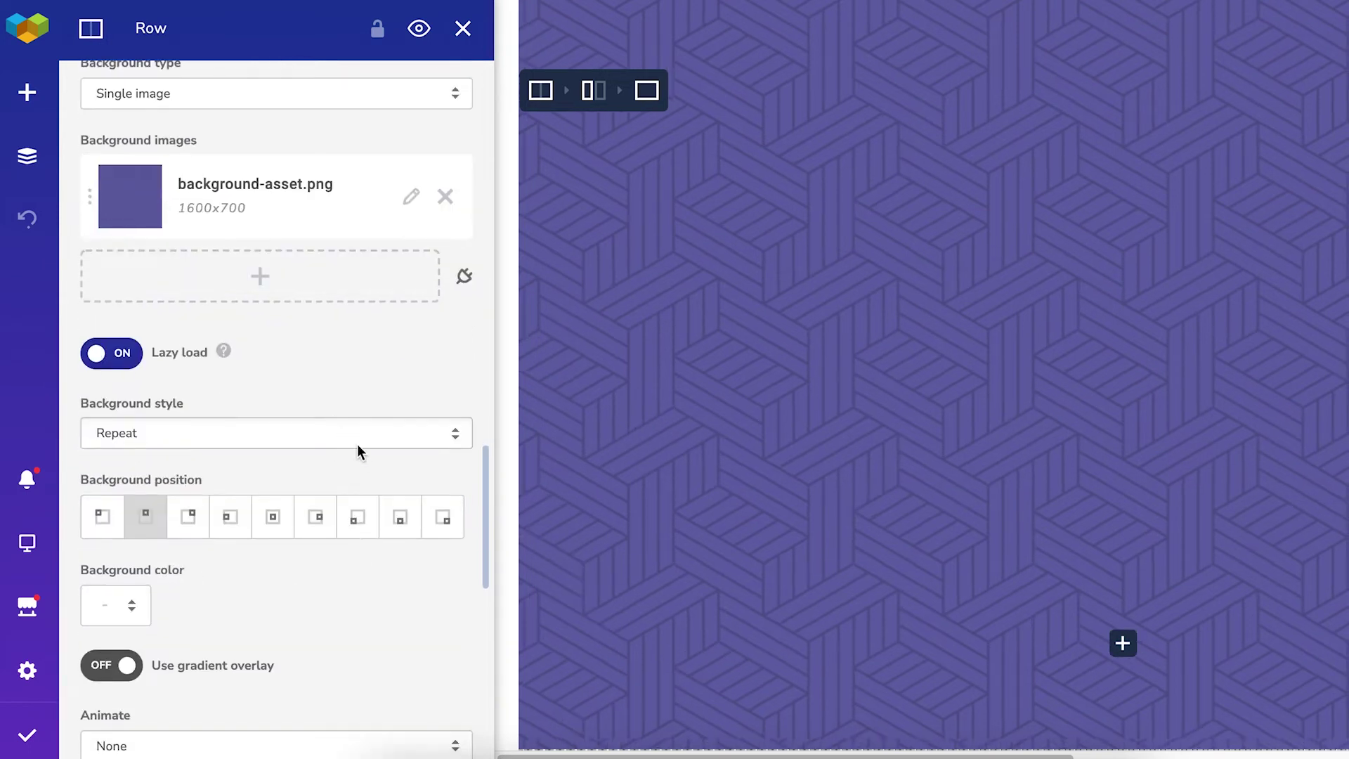
pyautogui.scroll(15, 361, 456)
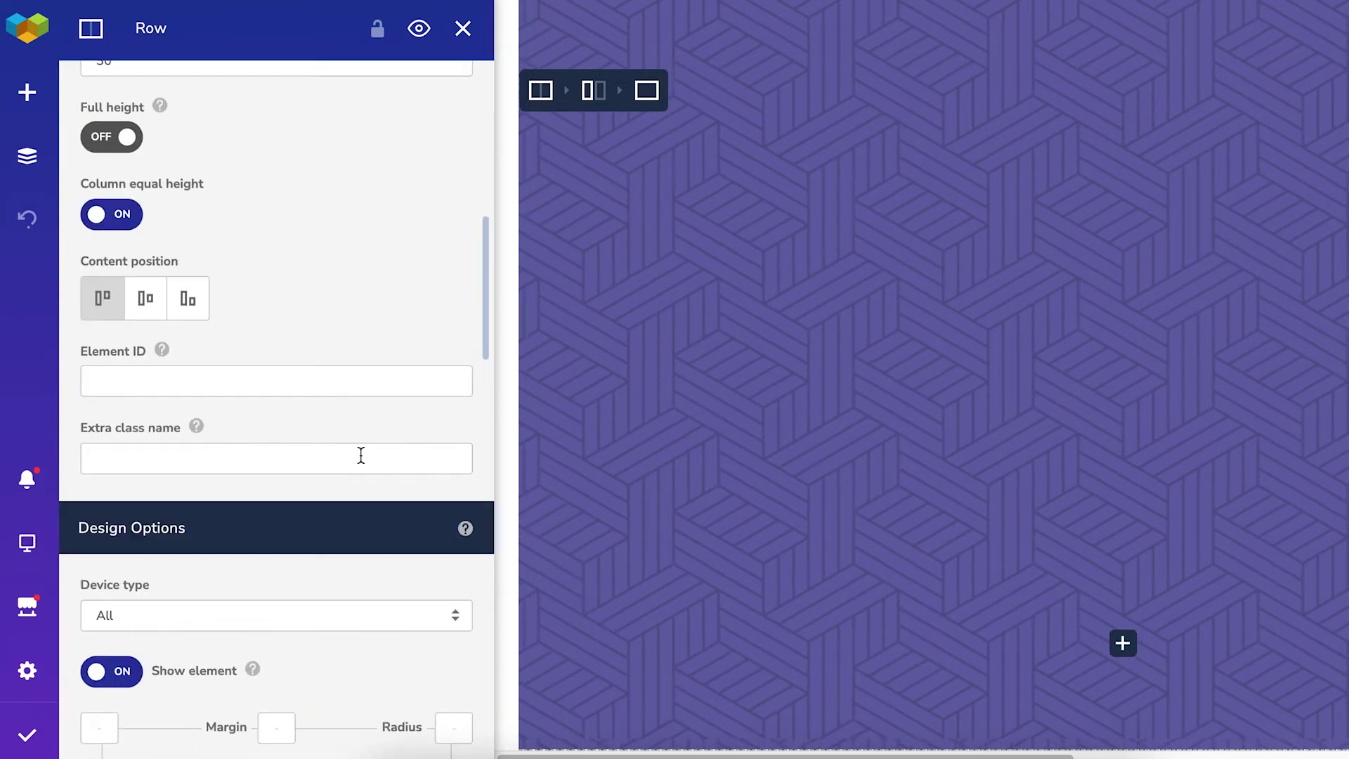
pyautogui.scroll(2, 361, 457)
pyautogui.click(146, 295)
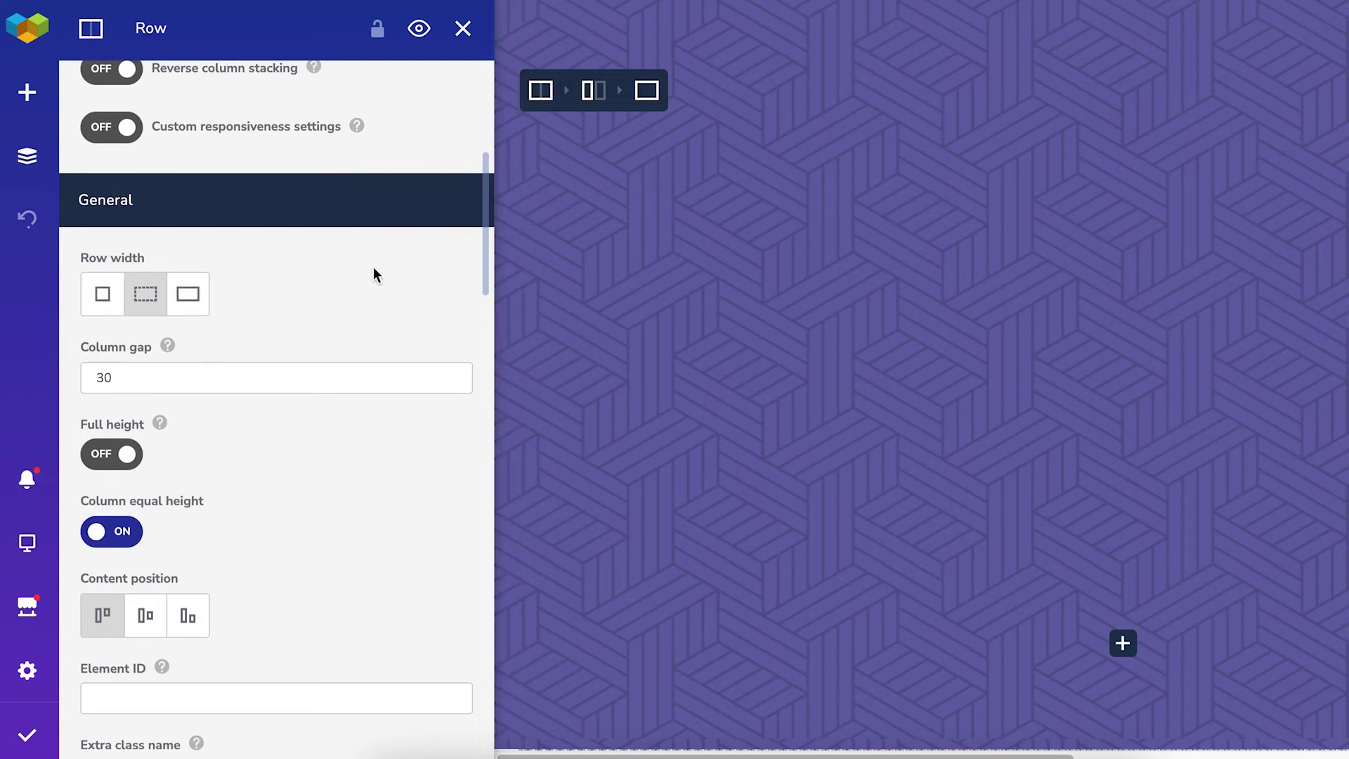
pyautogui.scroll(5, 361, 317)
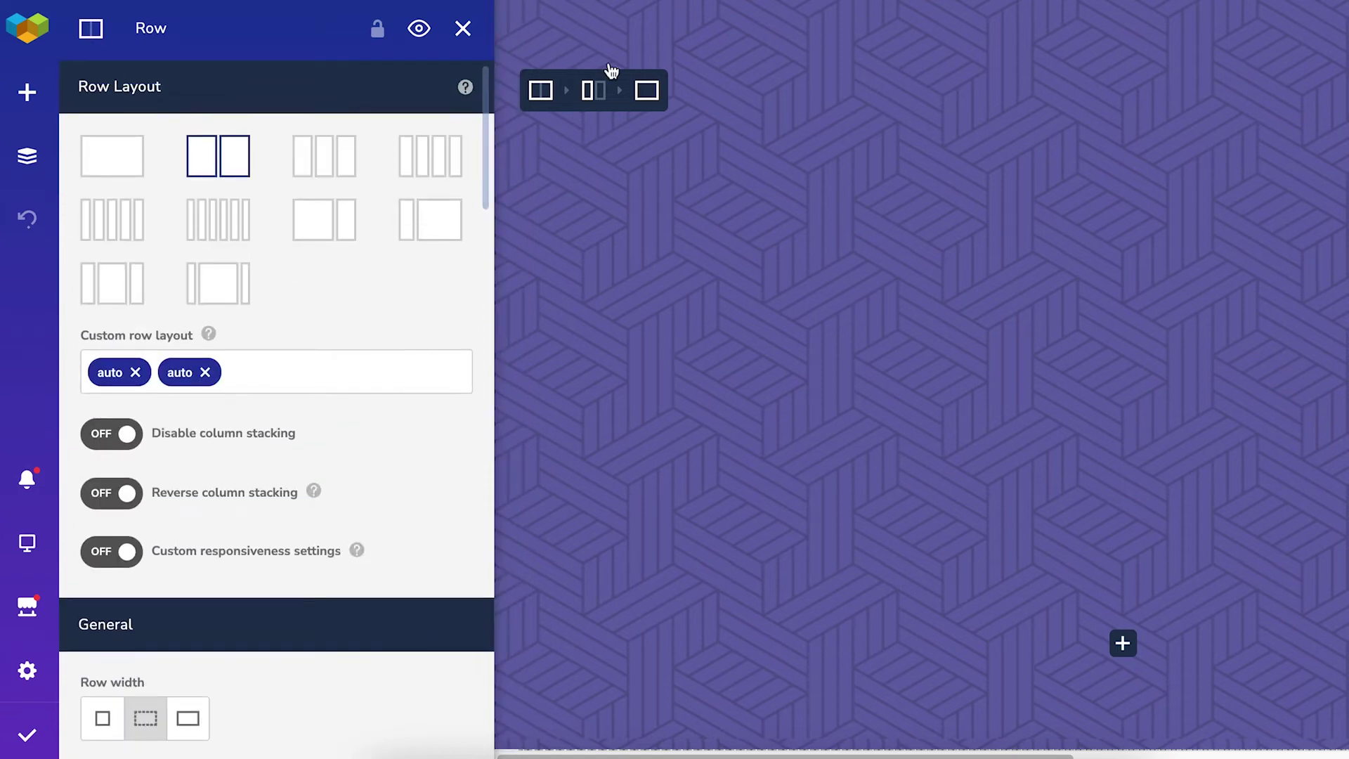
# Step: Add a Single Image element to the header showing the layout-builder-logo image
pyautogui.click(821, 68)
pyautogui.write('singl')
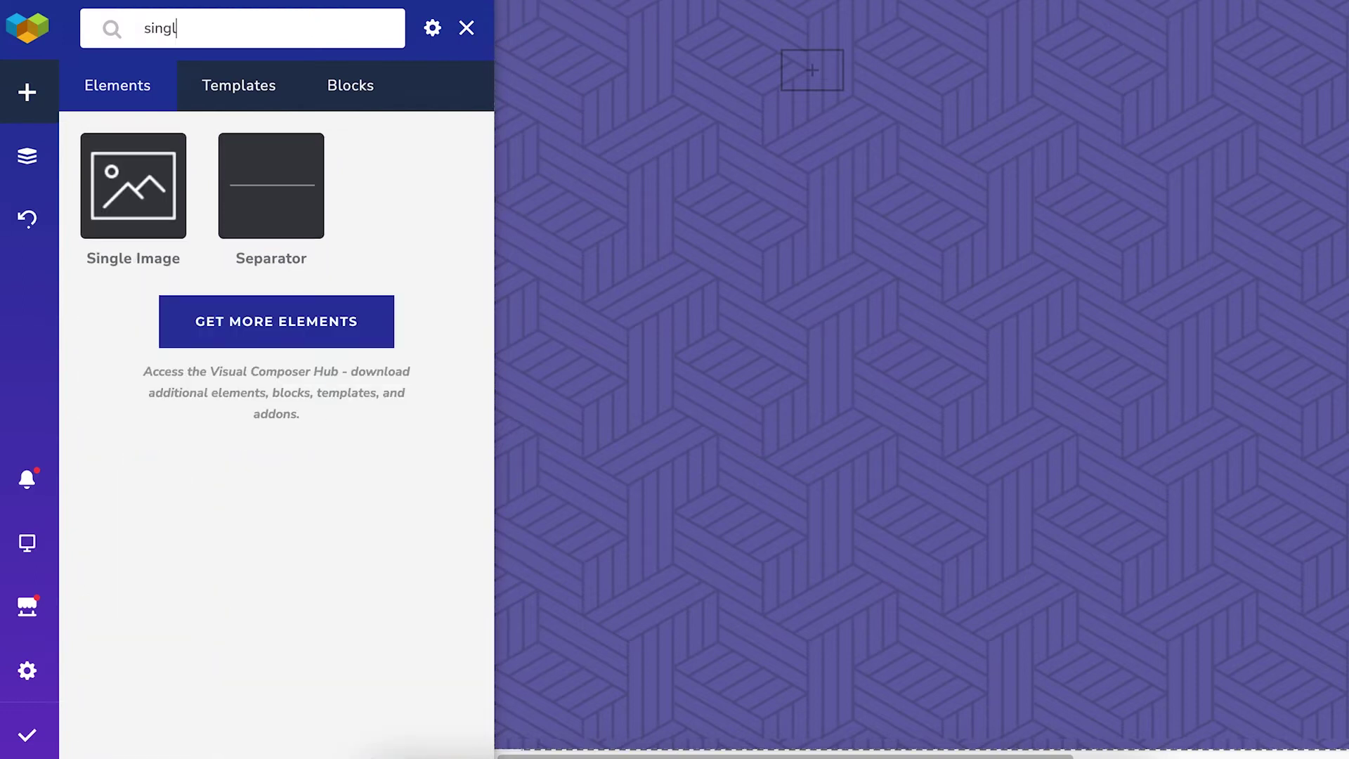
pyautogui.click(107, 225)
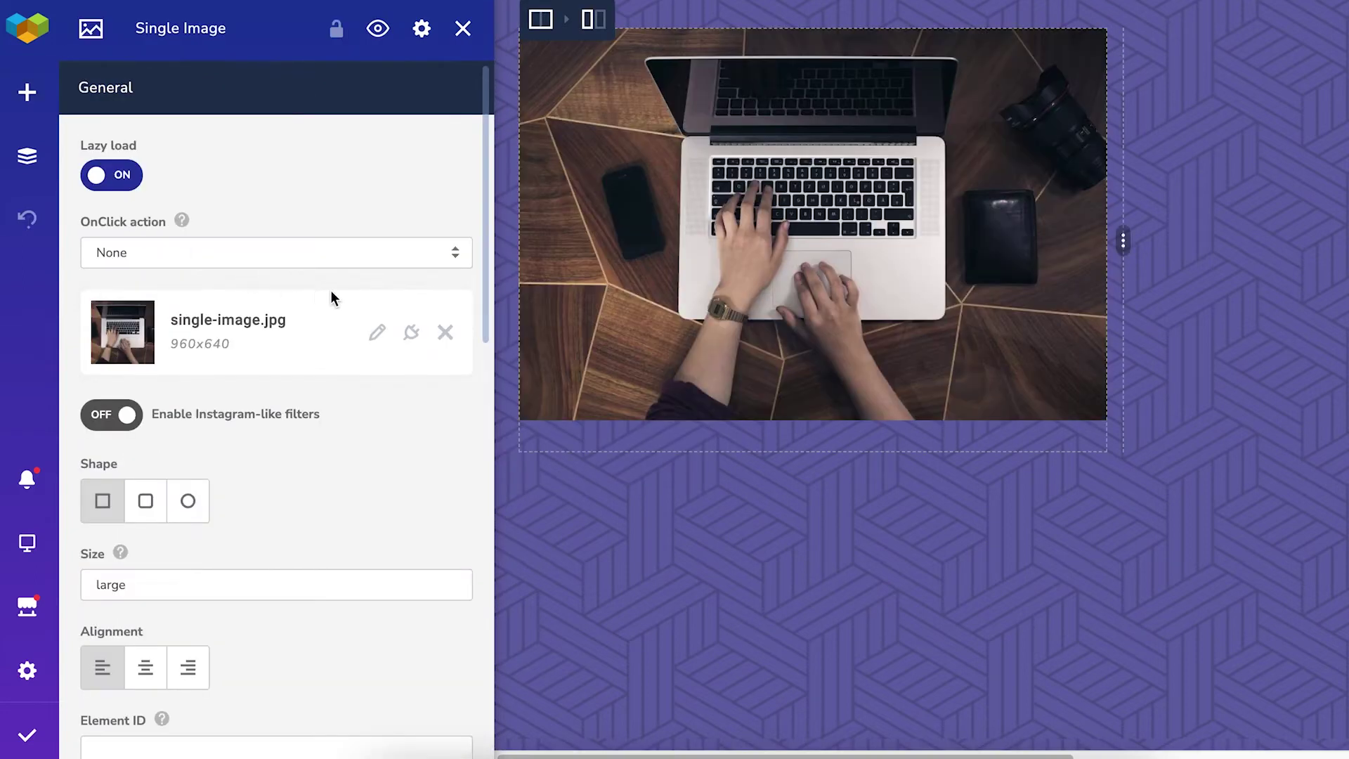
pyautogui.click(378, 328)
pyautogui.click(207, 111)
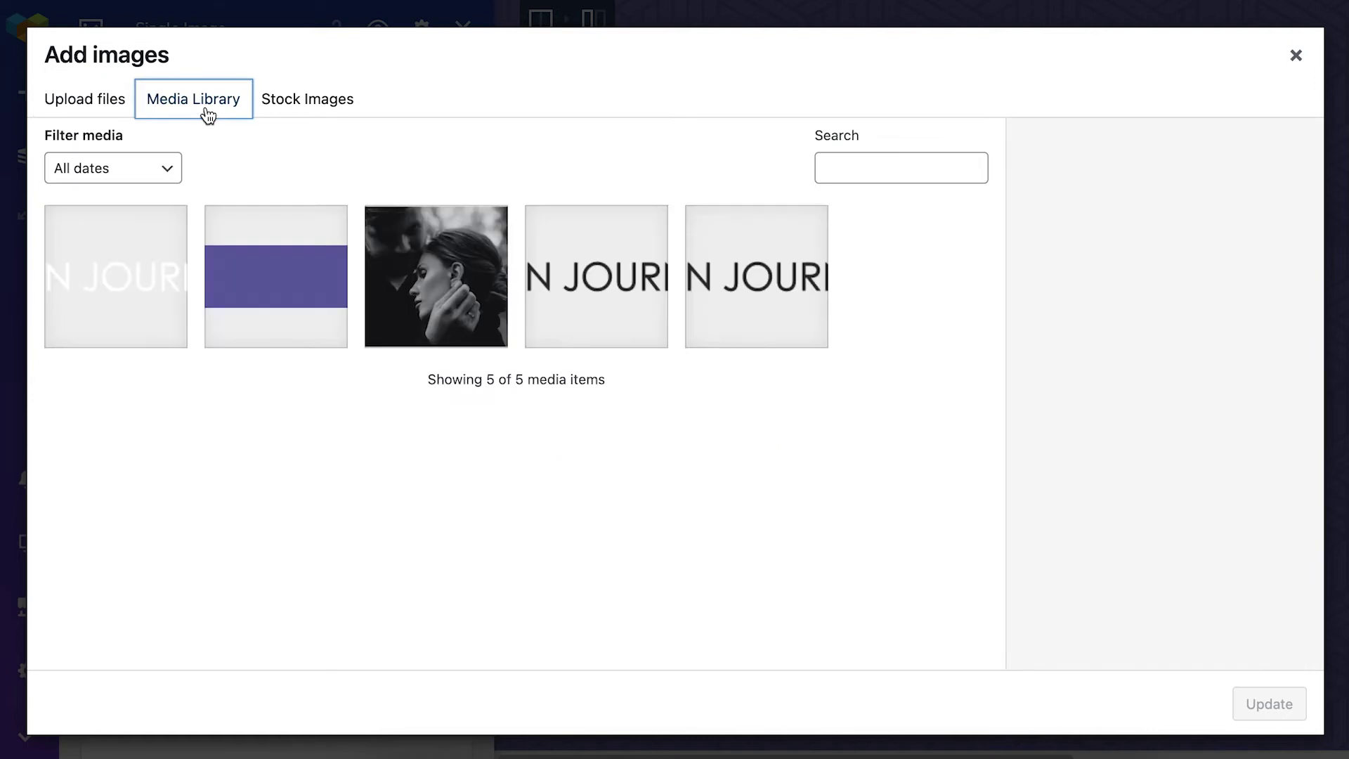
pyautogui.click(120, 259)
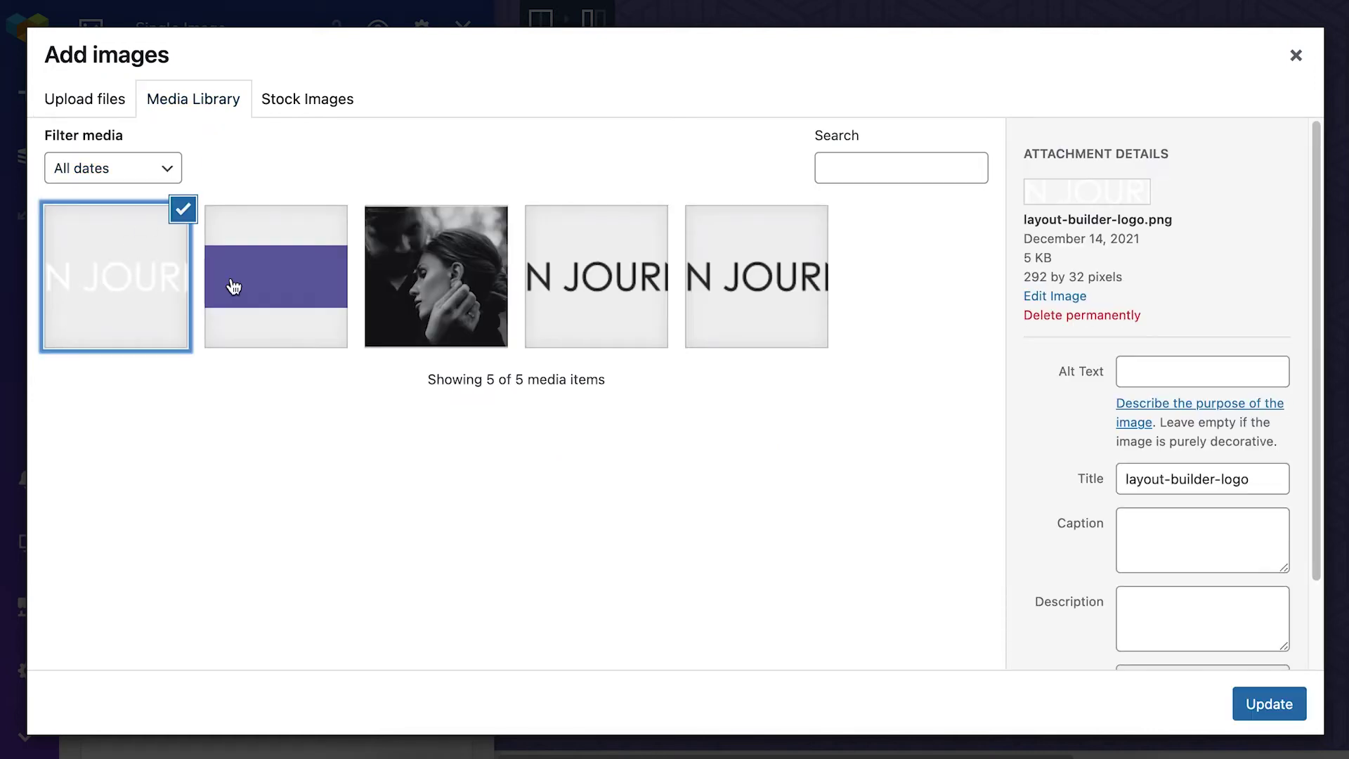
pyautogui.click(1258, 702)
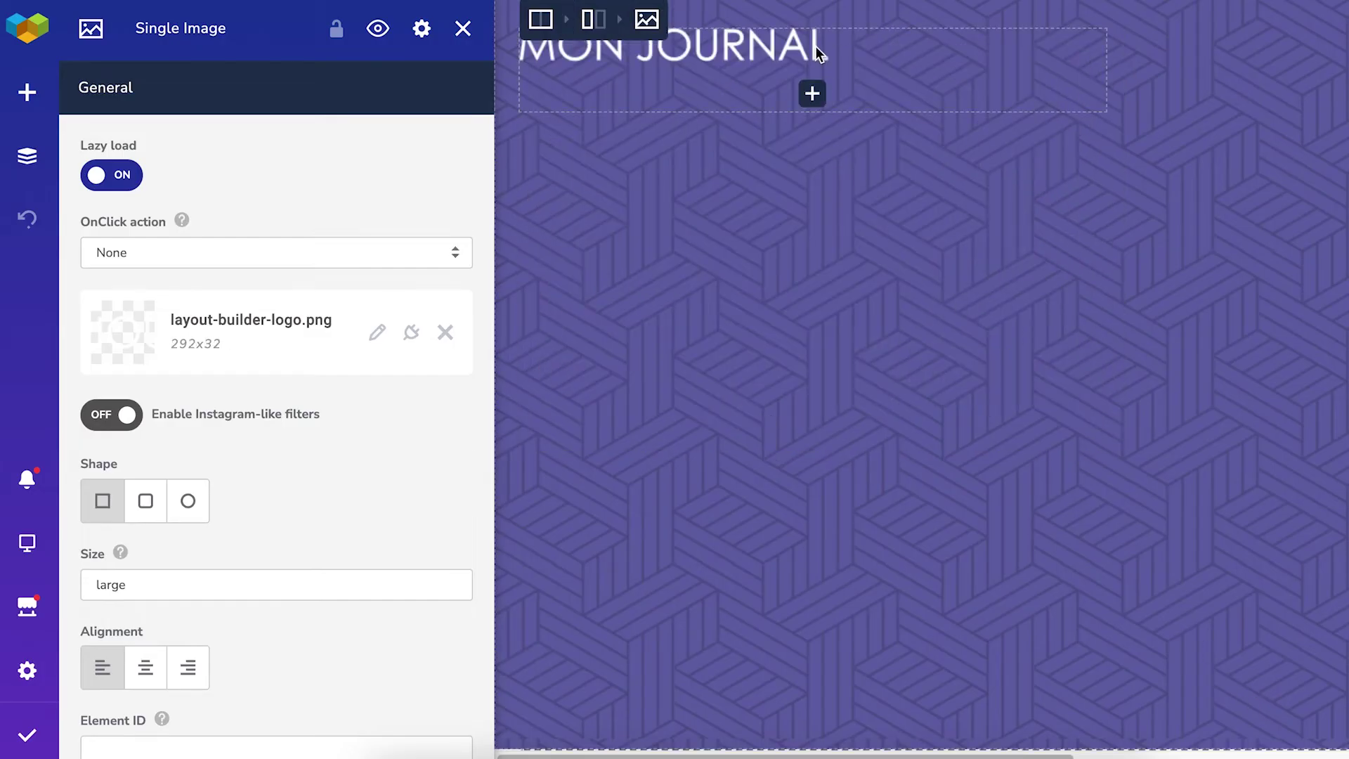
pyautogui.hscroll(5, 817, 49)
# Step: Add a Sandwich Menu with style 4, aligned to the right
pyautogui.click(1205, 71)
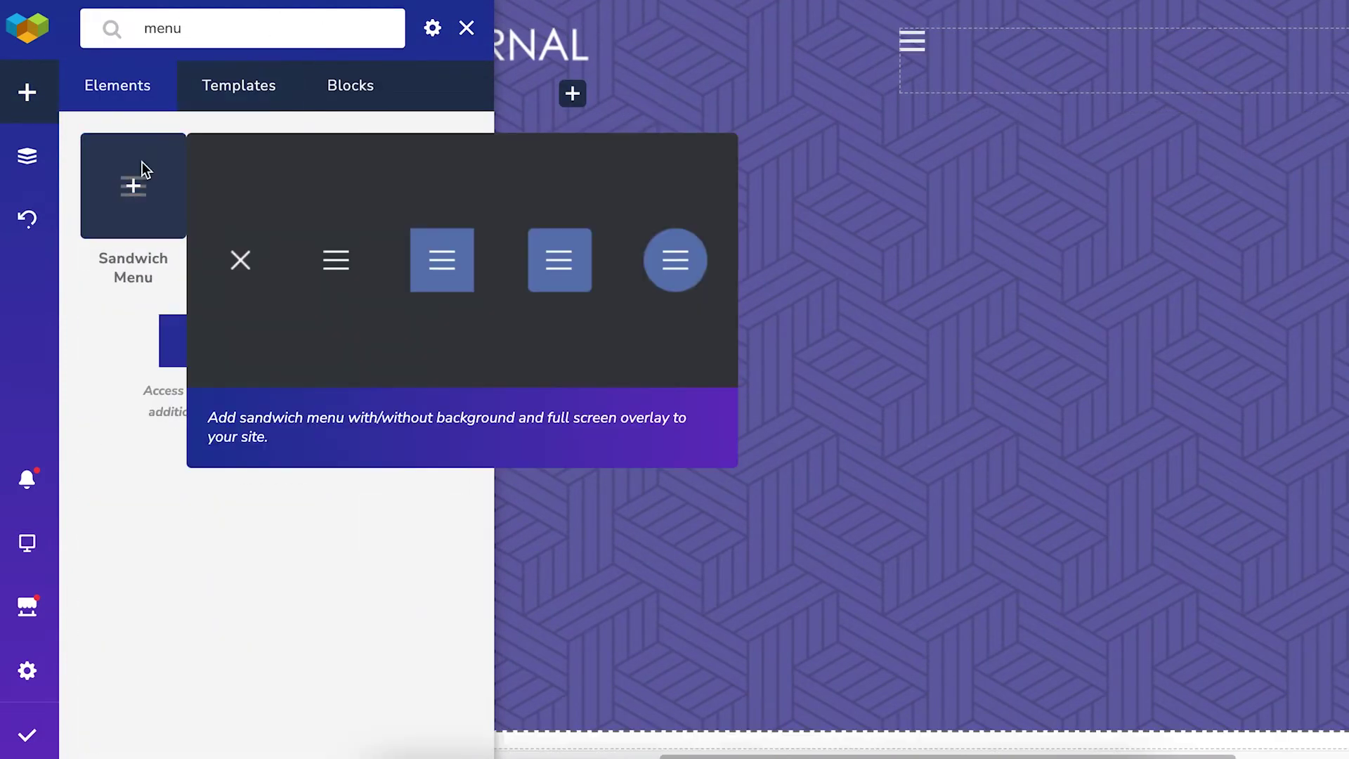
pyautogui.click(229, 292)
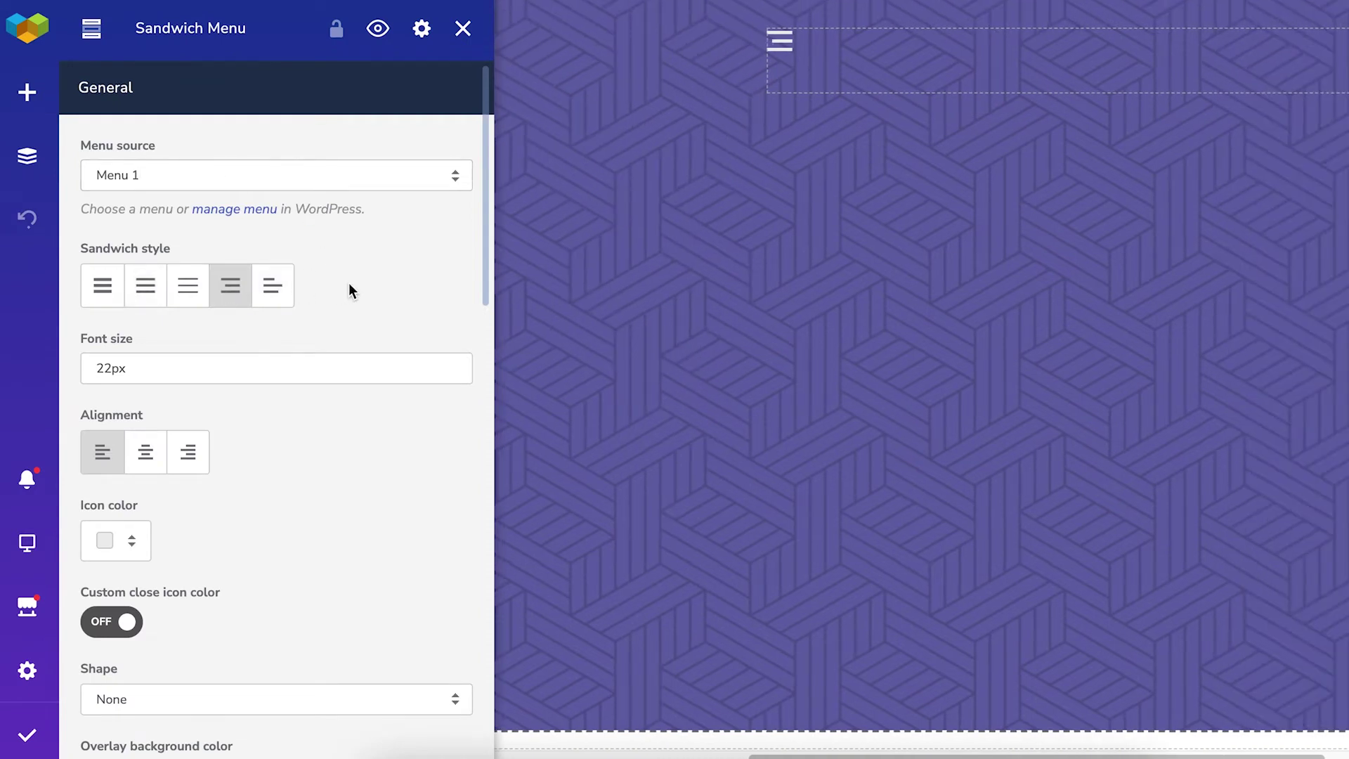
pyautogui.scroll(-1, 349, 283)
pyautogui.click(186, 420)
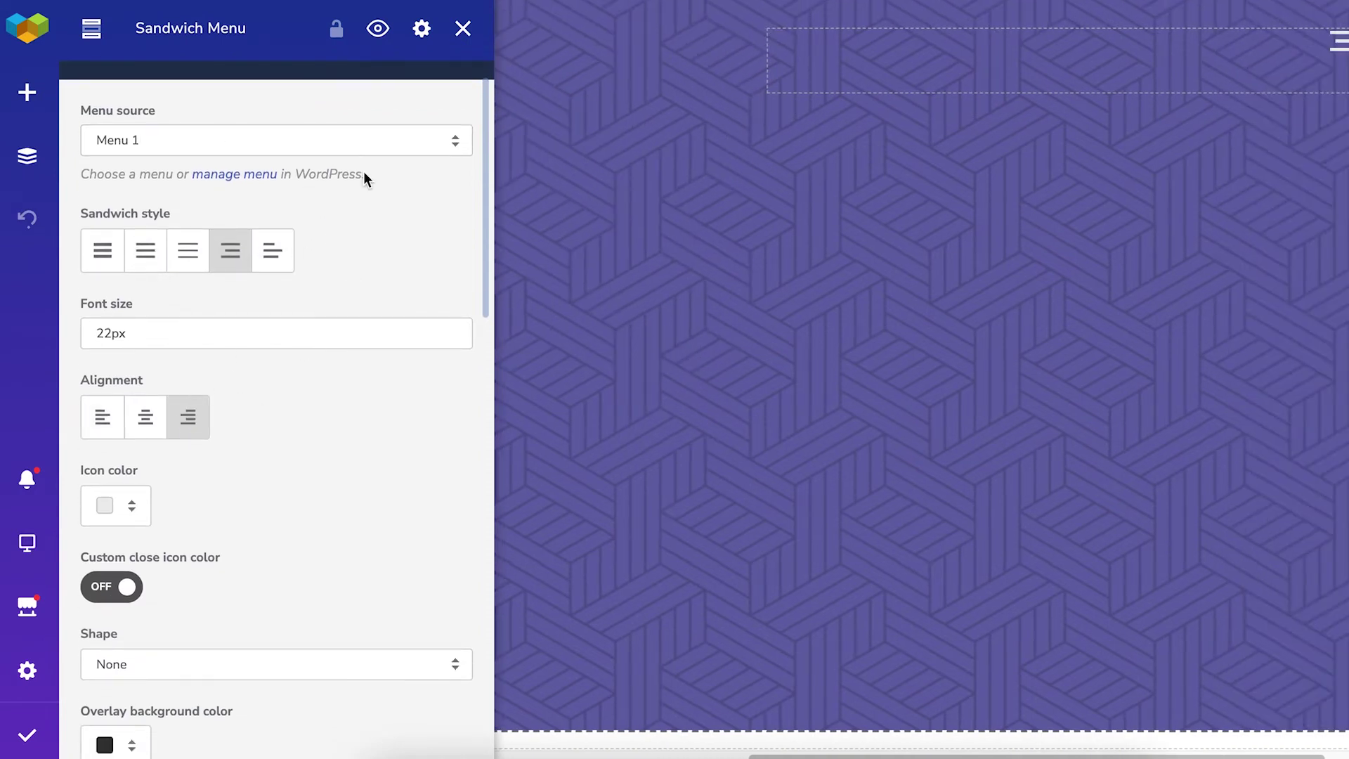
pyautogui.click(462, 28)
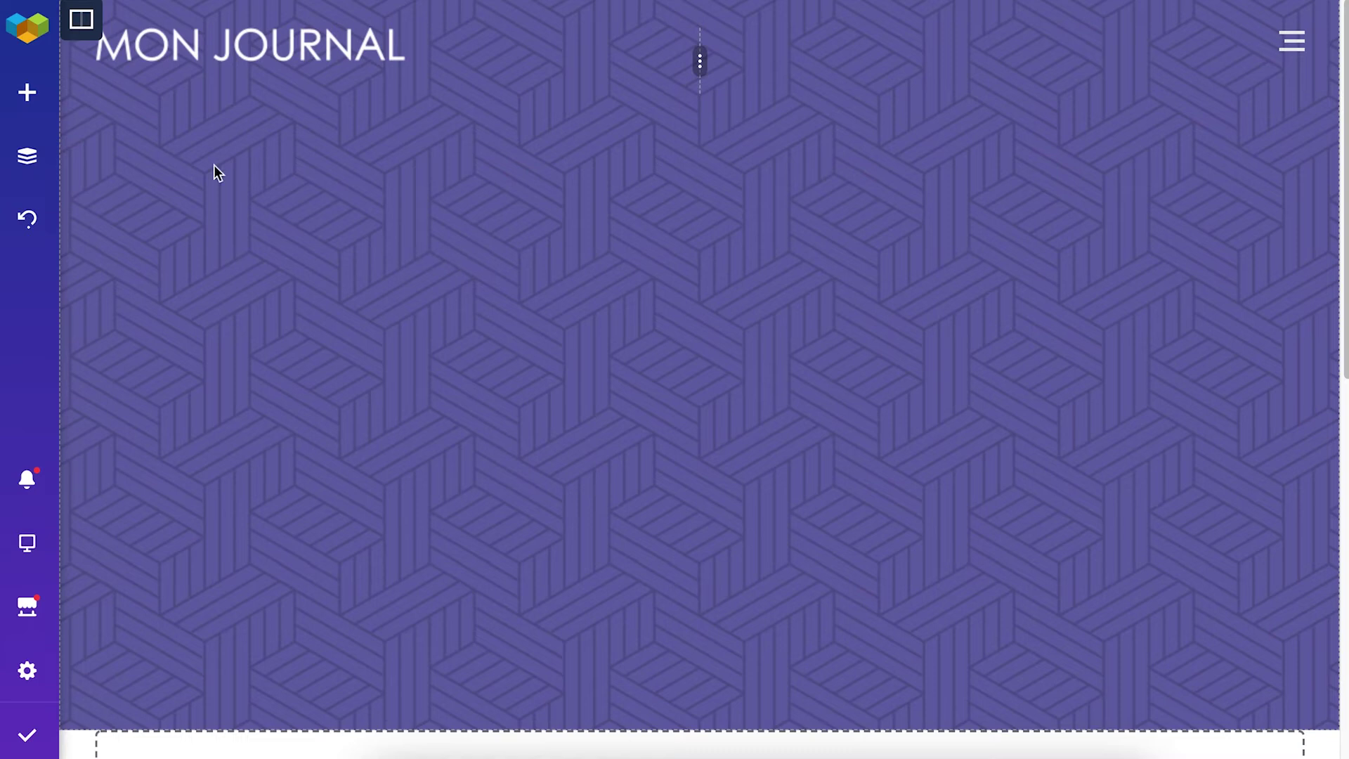
# Step: Enable a bottom shape divider on the header row
pyautogui.click(81, 20)
pyautogui.click(121, 80)
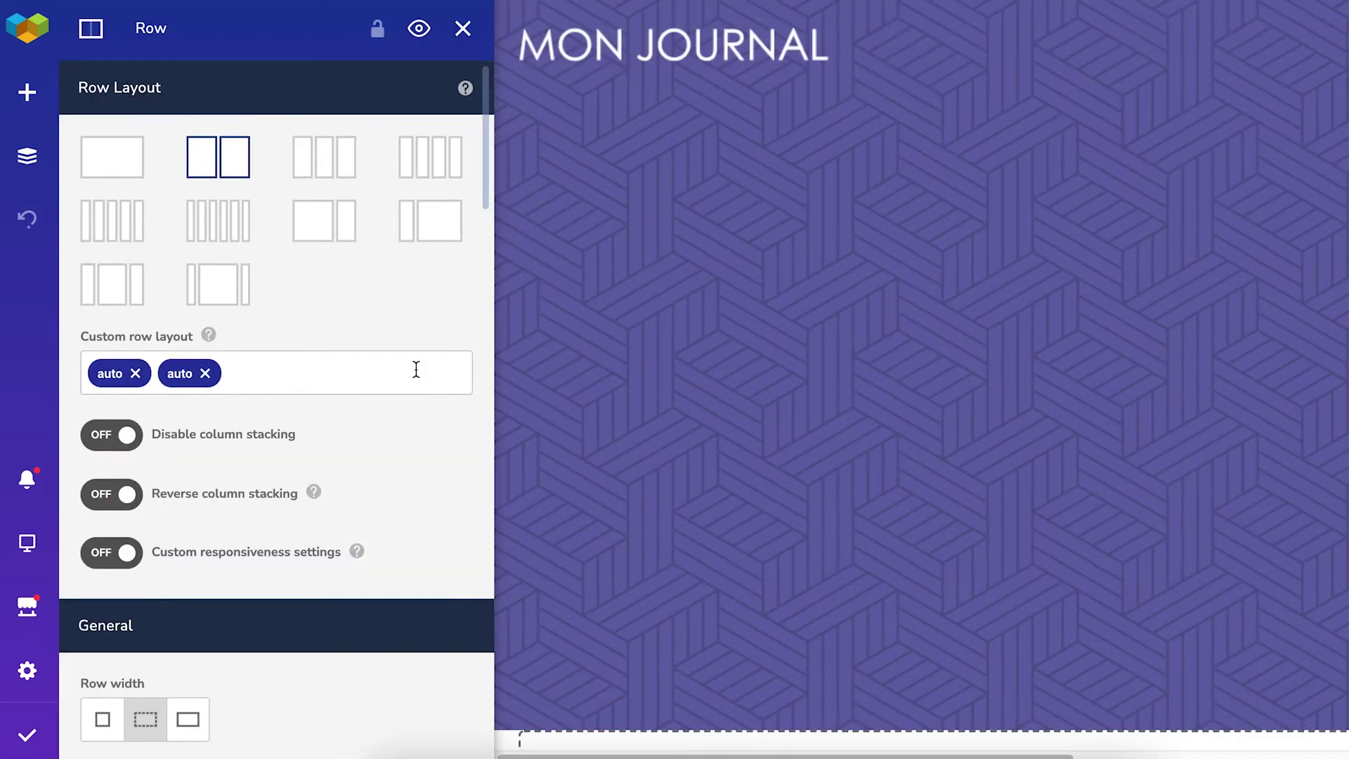
pyautogui.scroll(-10, 416, 369)
pyautogui.scroll(-15, 413, 390)
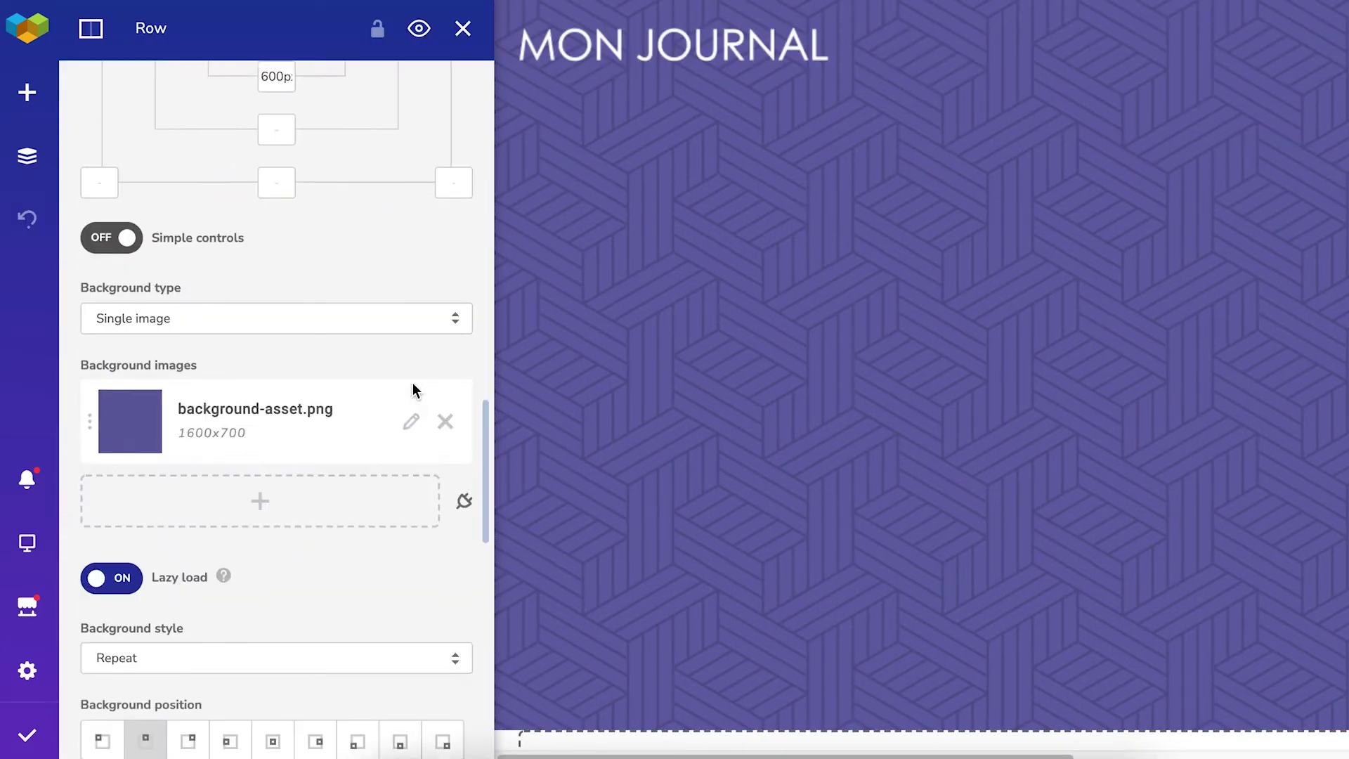
pyautogui.scroll(-5, 412, 327)
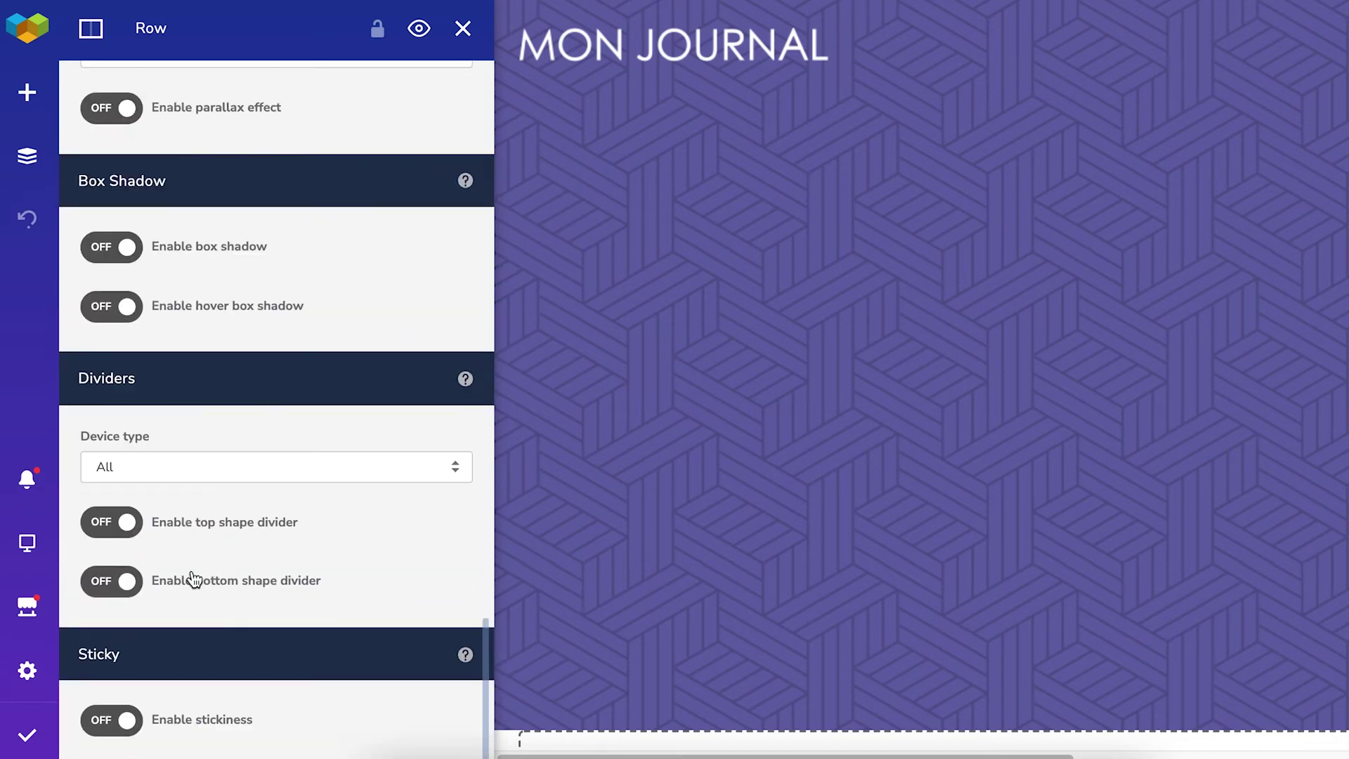
pyautogui.click(130, 581)
pyautogui.scroll(-2, 343, 535)
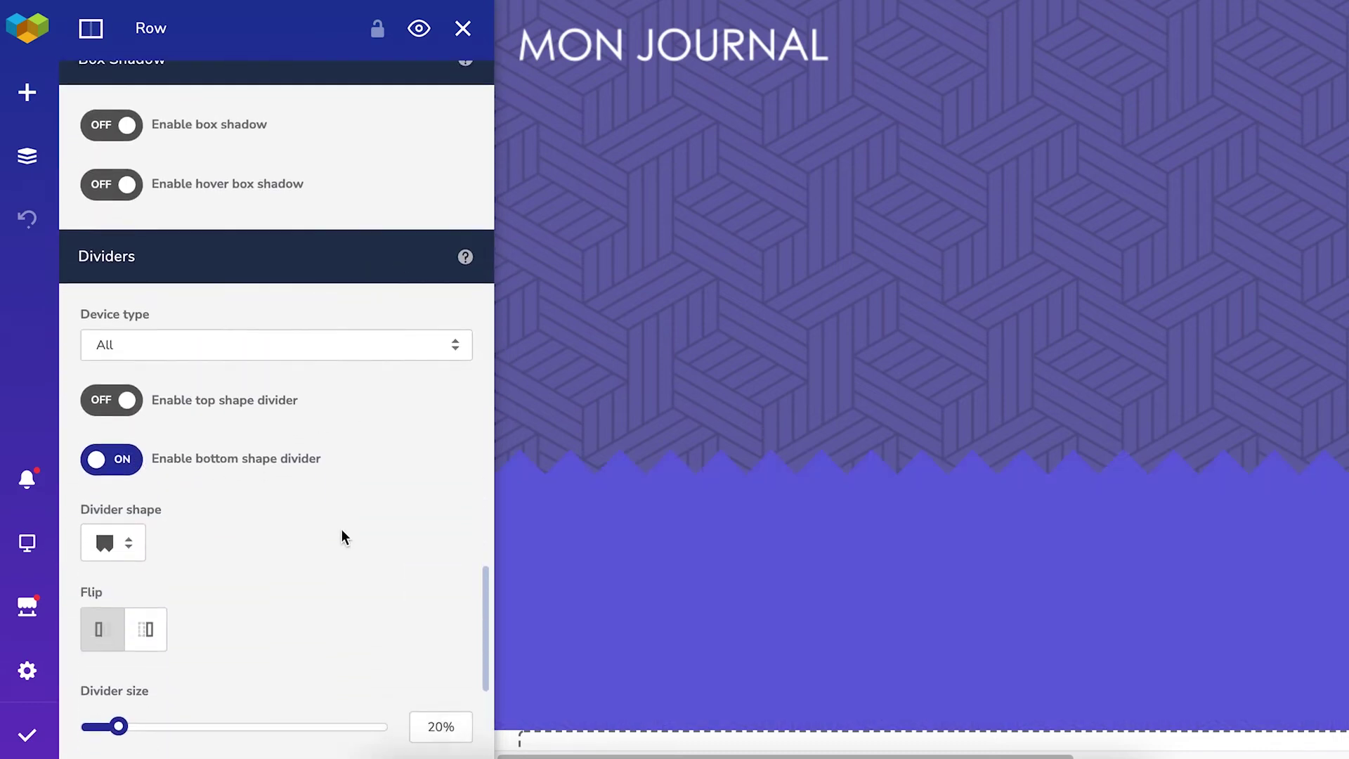
pyautogui.scroll(-6, 341, 529)
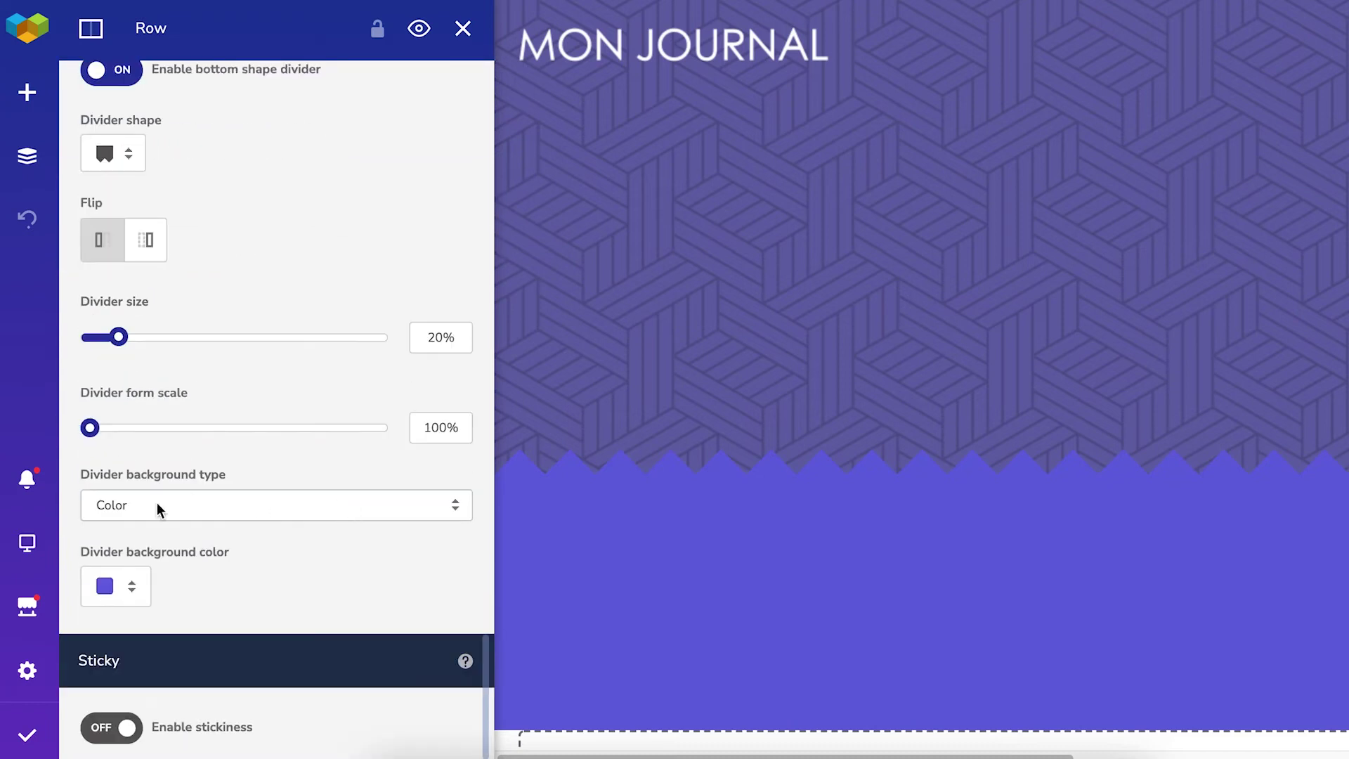
# Step: Make the divider white, size 1%, with the diagonal slope shape
pyautogui.click(102, 587)
pyautogui.moveTo(112, 650); pyautogui.dragTo(265, 434)
pyautogui.click(229, 413)
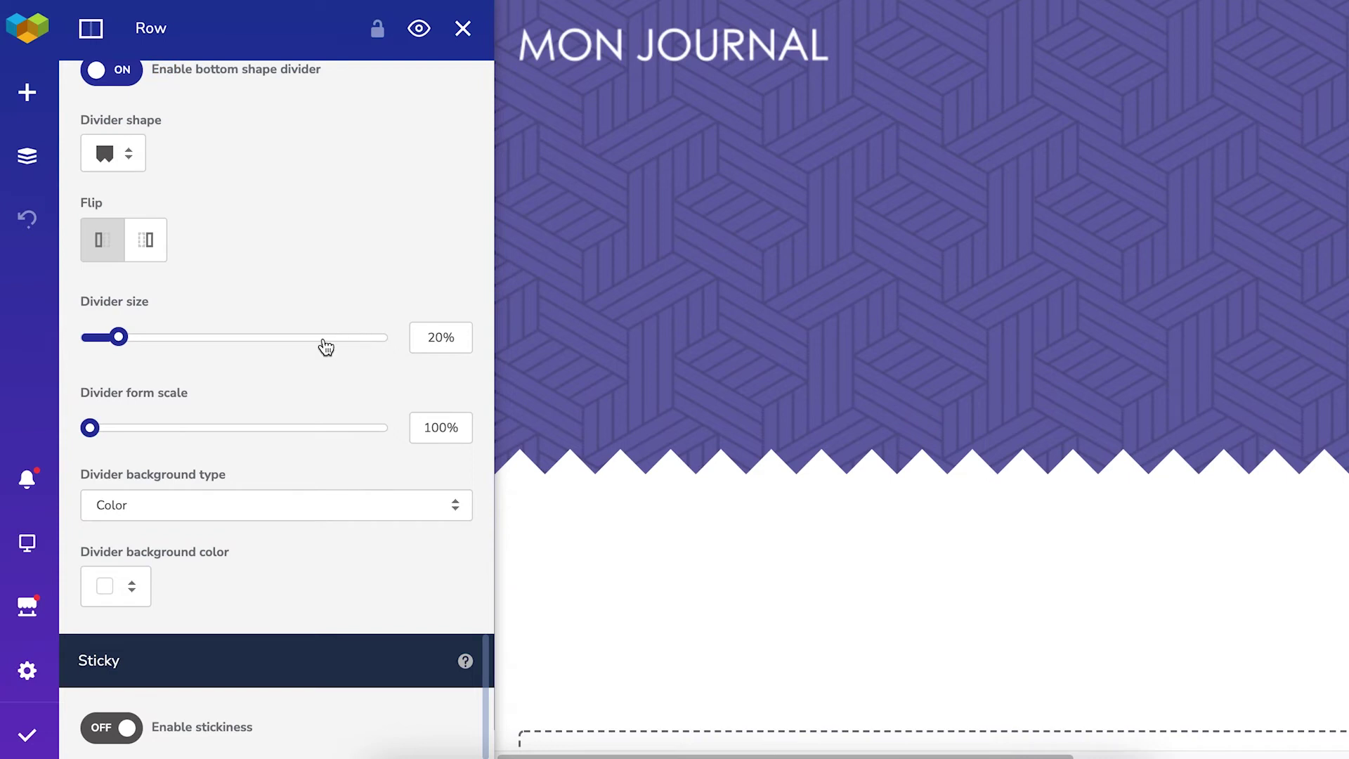
pyautogui.moveTo(455, 336); pyautogui.dragTo(420, 337)
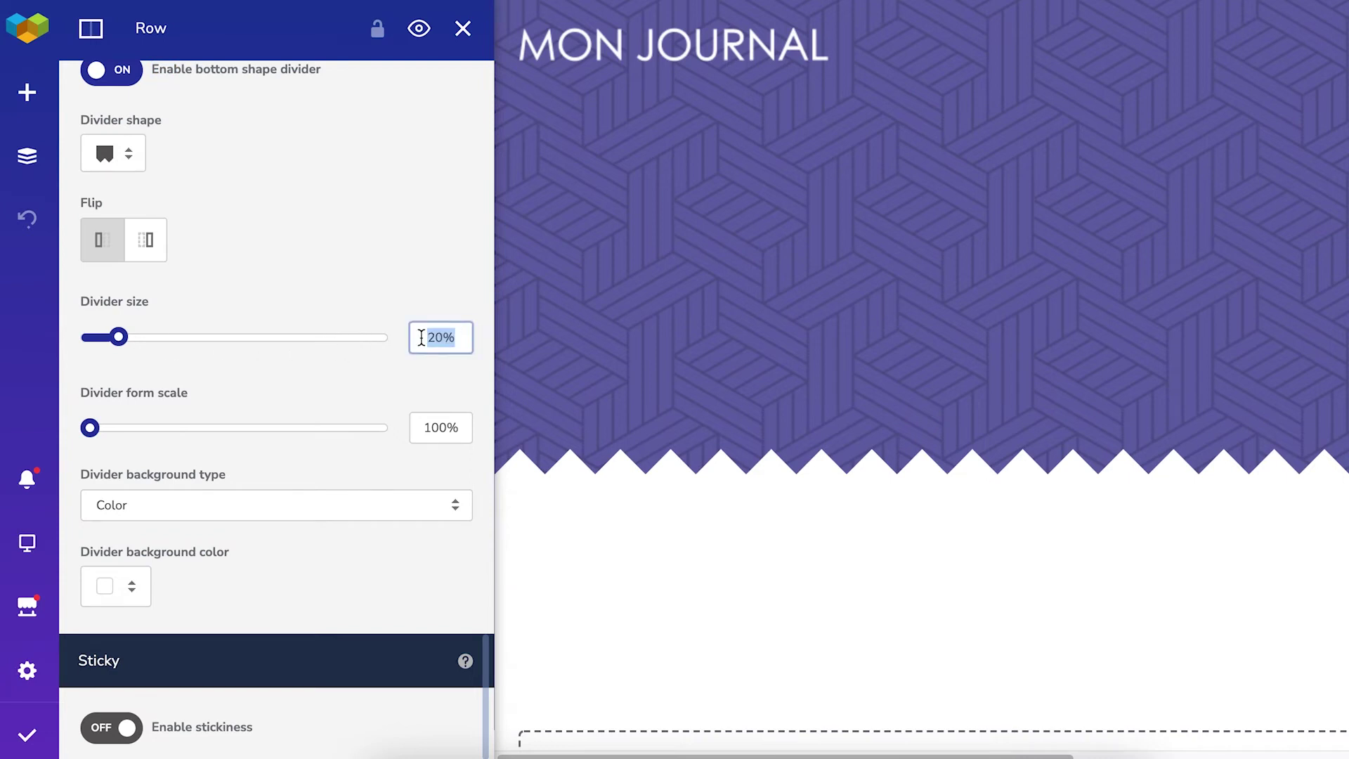
pyautogui.write('1')
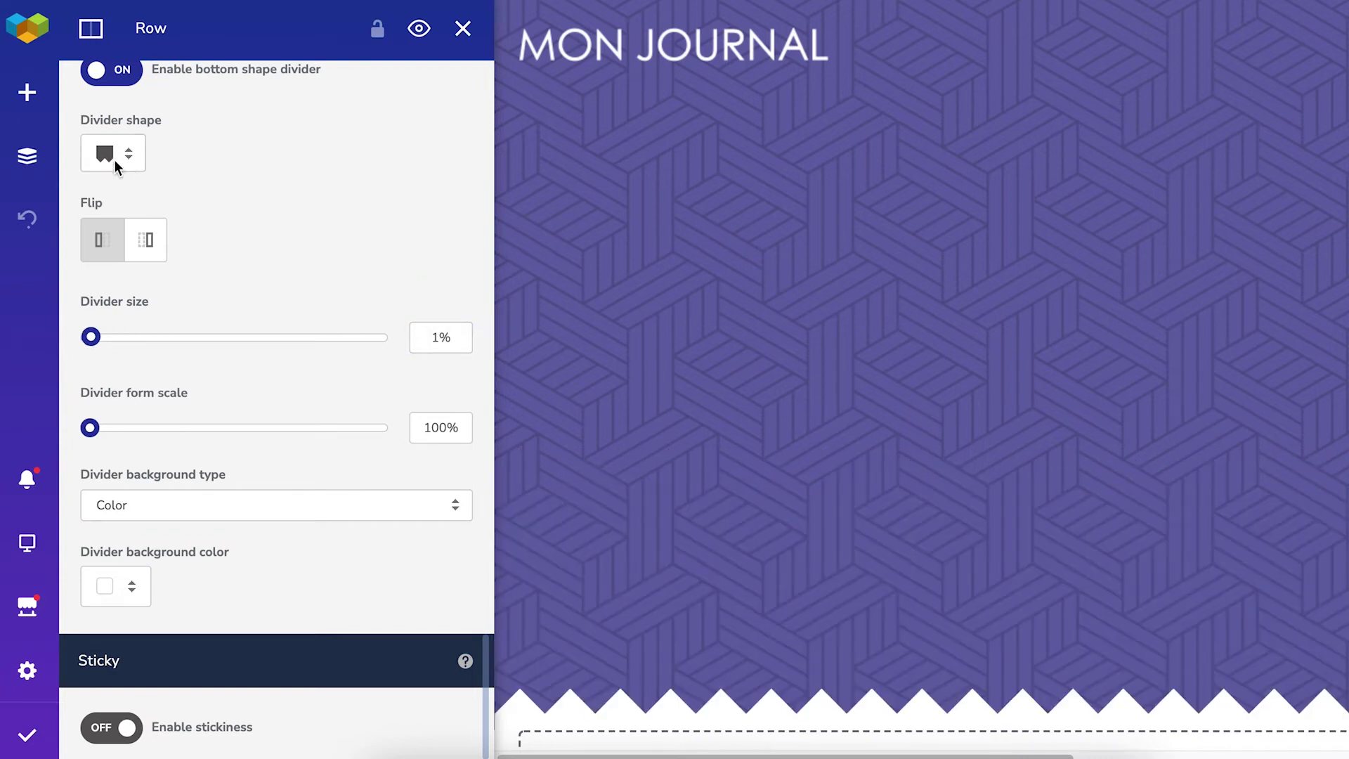
pyautogui.click(114, 158)
pyautogui.click(138, 298)
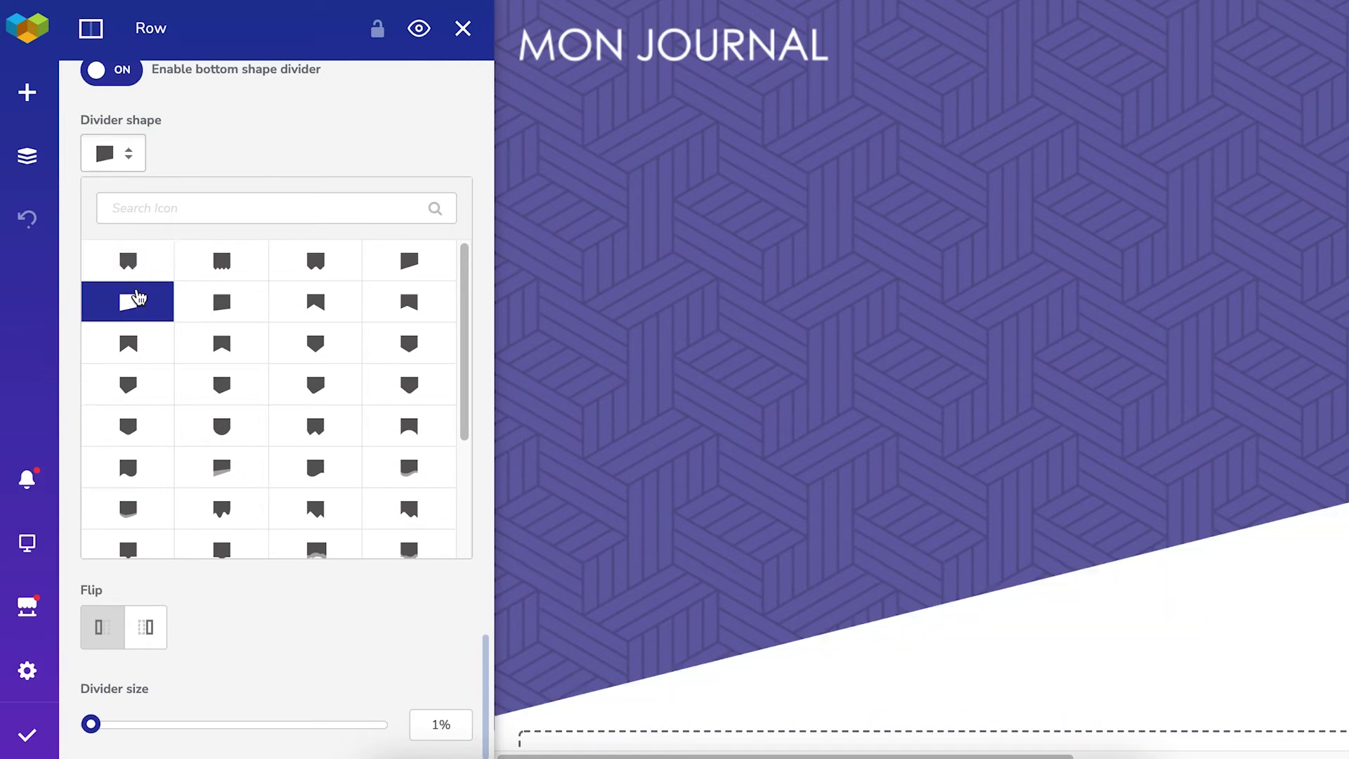
pyautogui.click(462, 28)
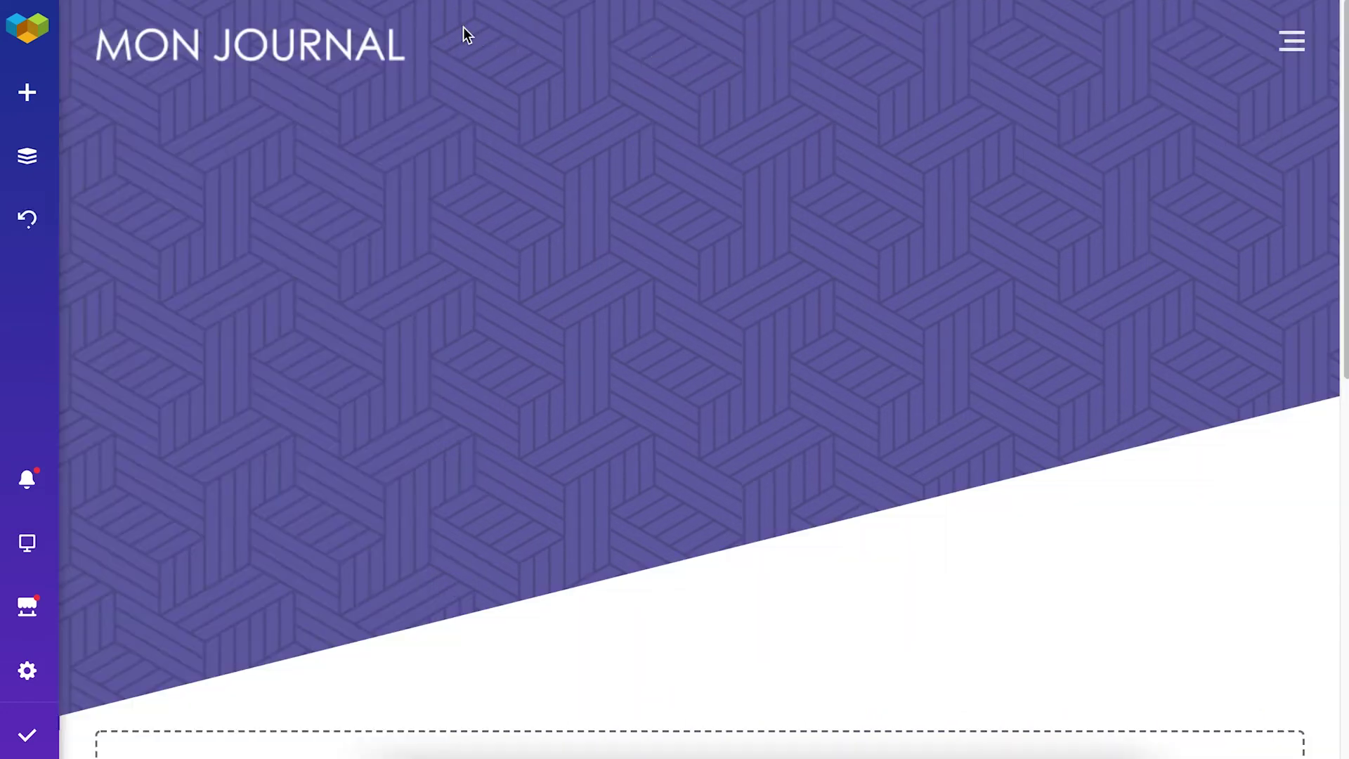
# Step: Give the content-area row a -500px top margin so it overlaps the header
pyautogui.scroll(-5, 601, 196)
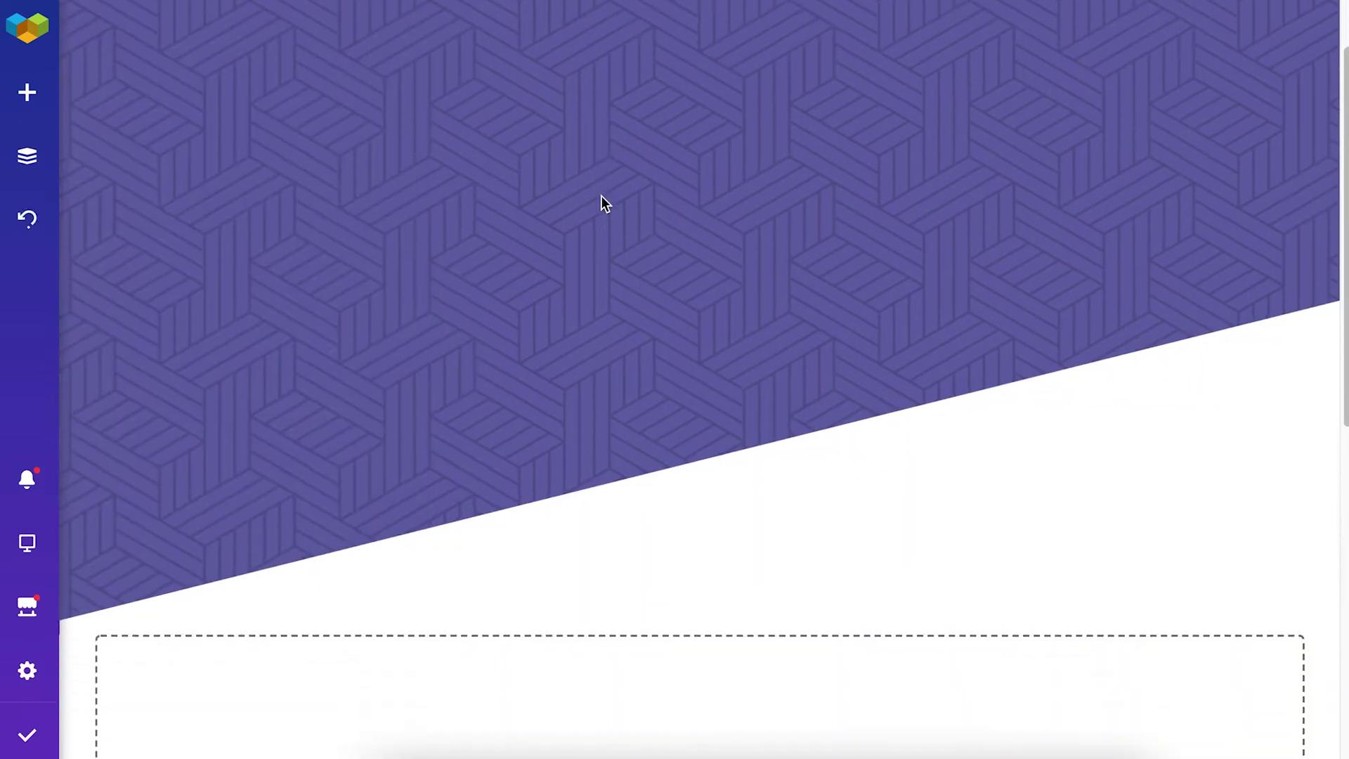
pyautogui.scroll(5, 554, 467)
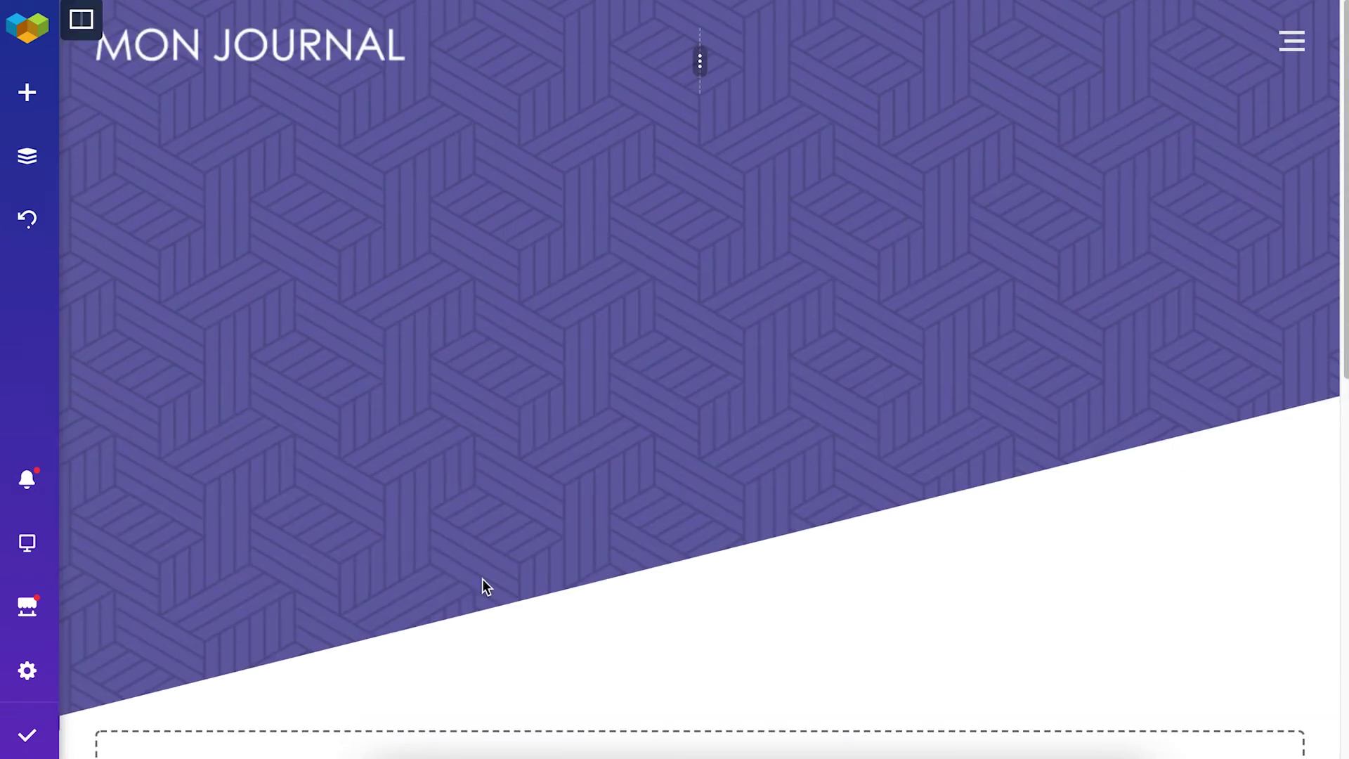
pyautogui.scroll(-7, 757, 282)
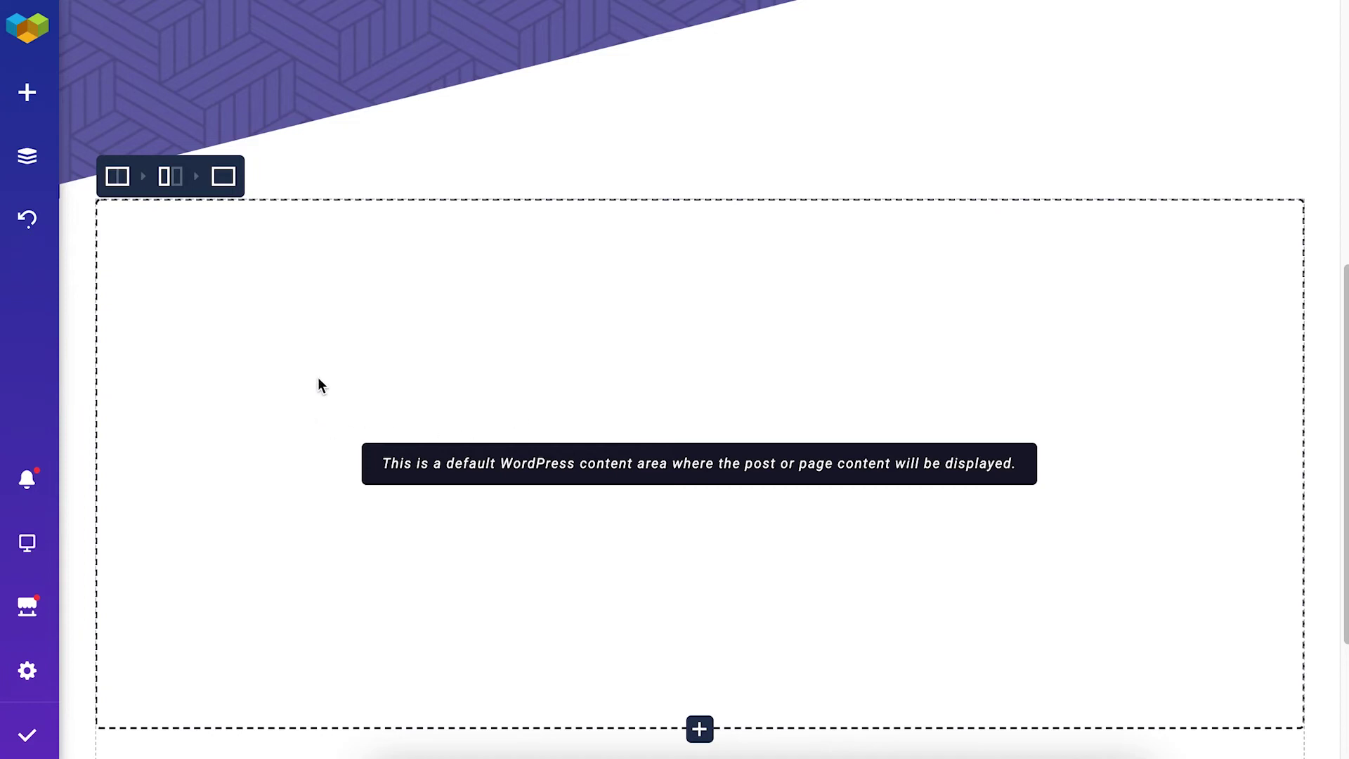
pyautogui.moveTo(117, 177)
pyautogui.click(112, 219)
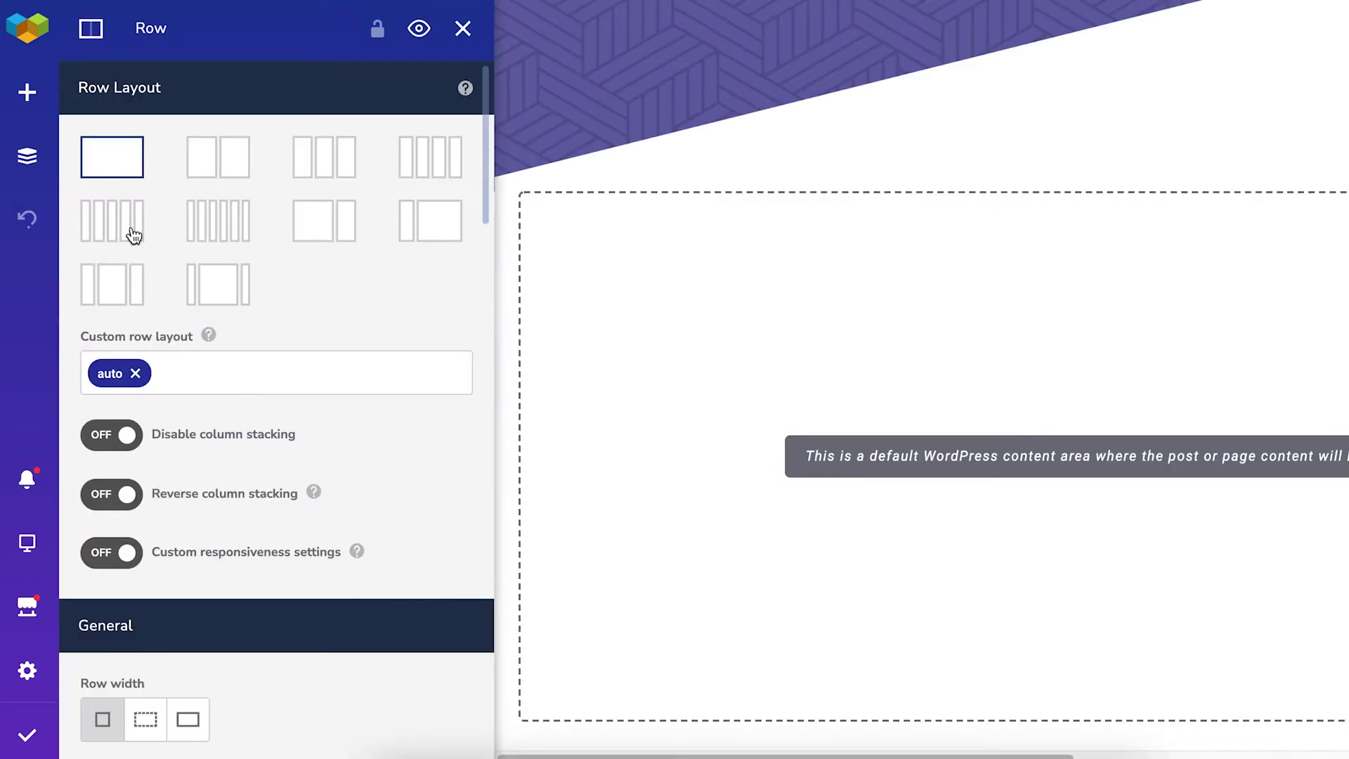
pyautogui.scroll(-2, 361, 351)
pyautogui.scroll(-10, 363, 349)
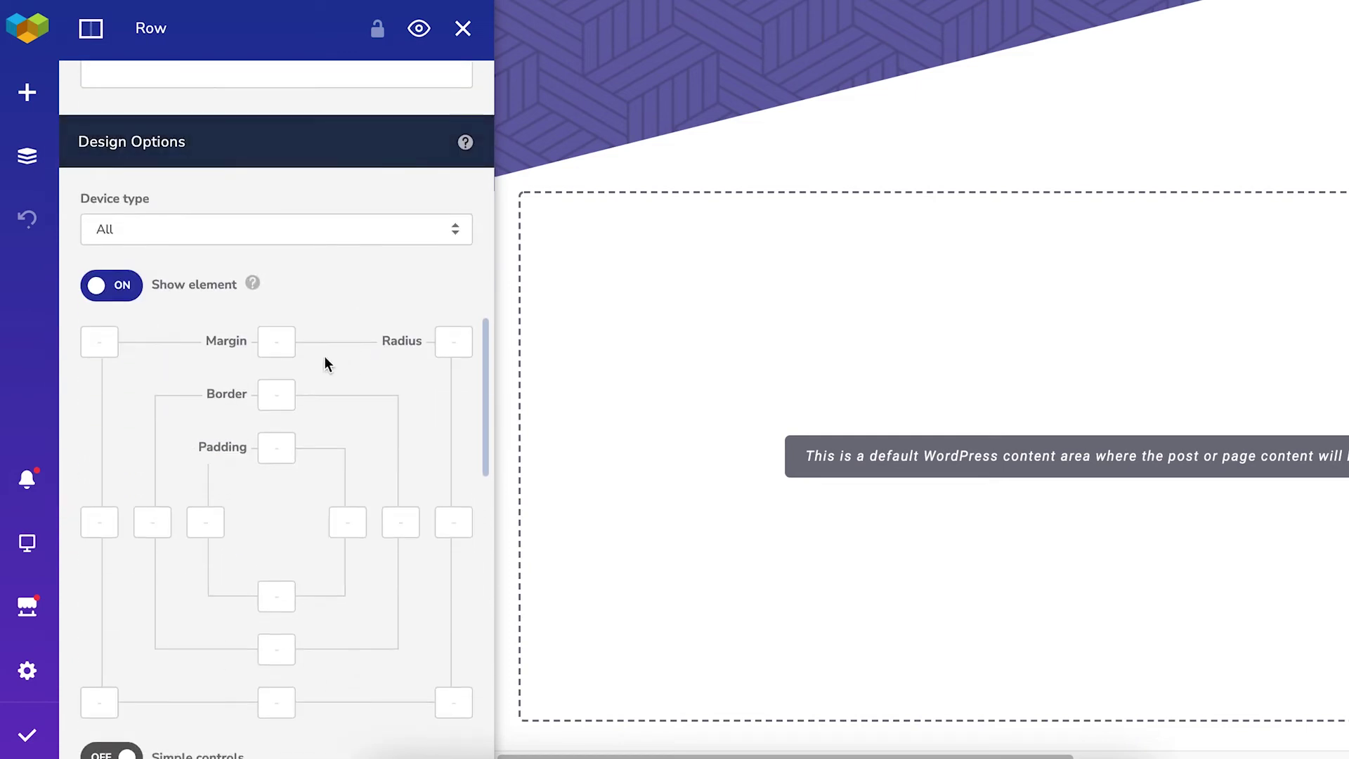
pyautogui.click(284, 345)
pyautogui.press('Escape')
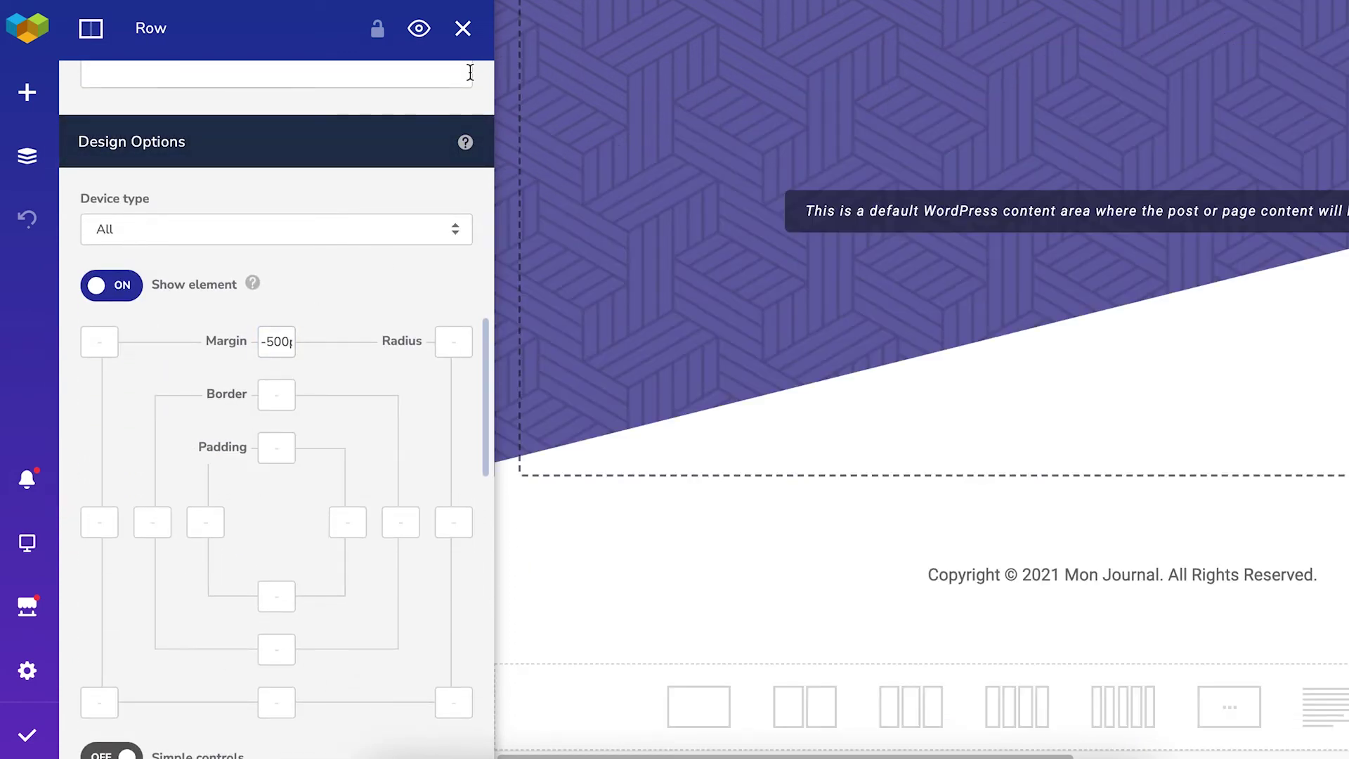
pyautogui.click(463, 29)
pyautogui.scroll(3, 791, 314)
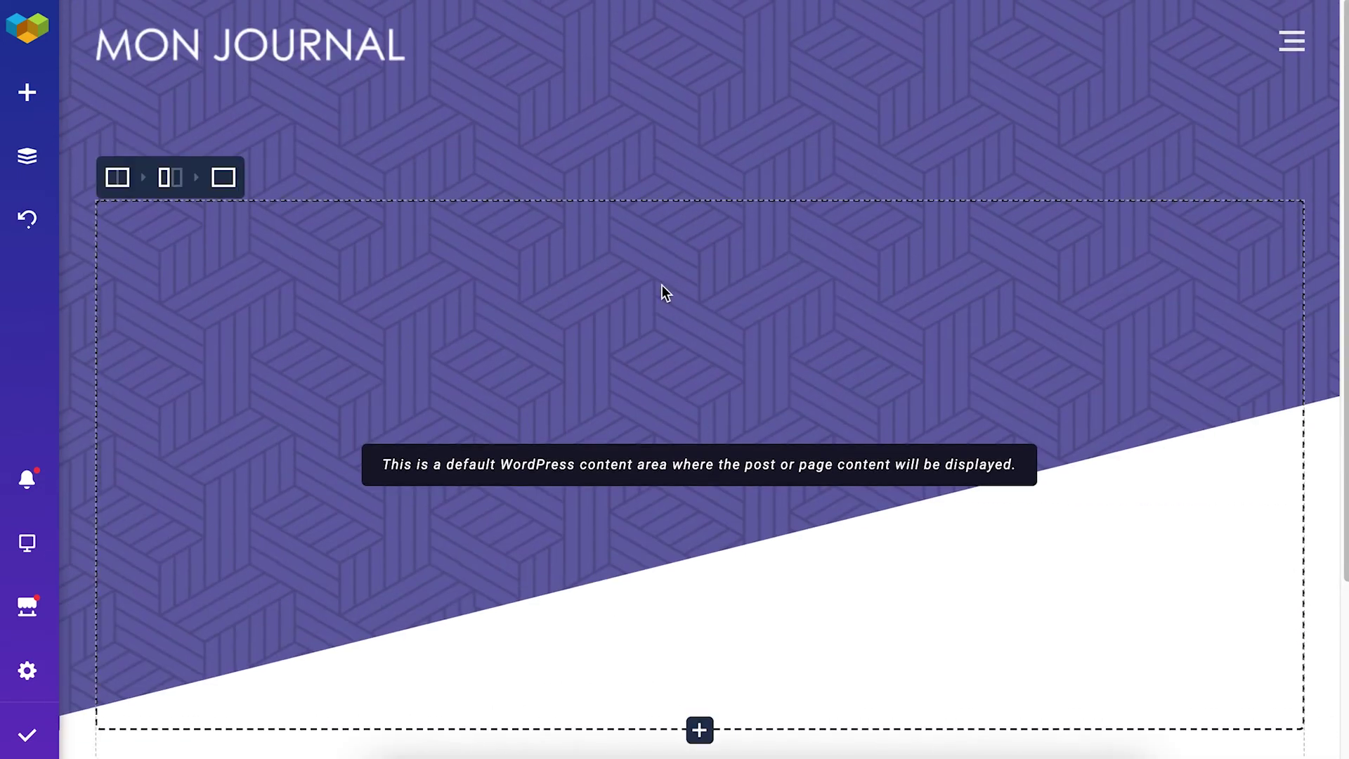
pyautogui.scroll(-4, 1119, 322)
pyautogui.scroll(3, 804, 229)
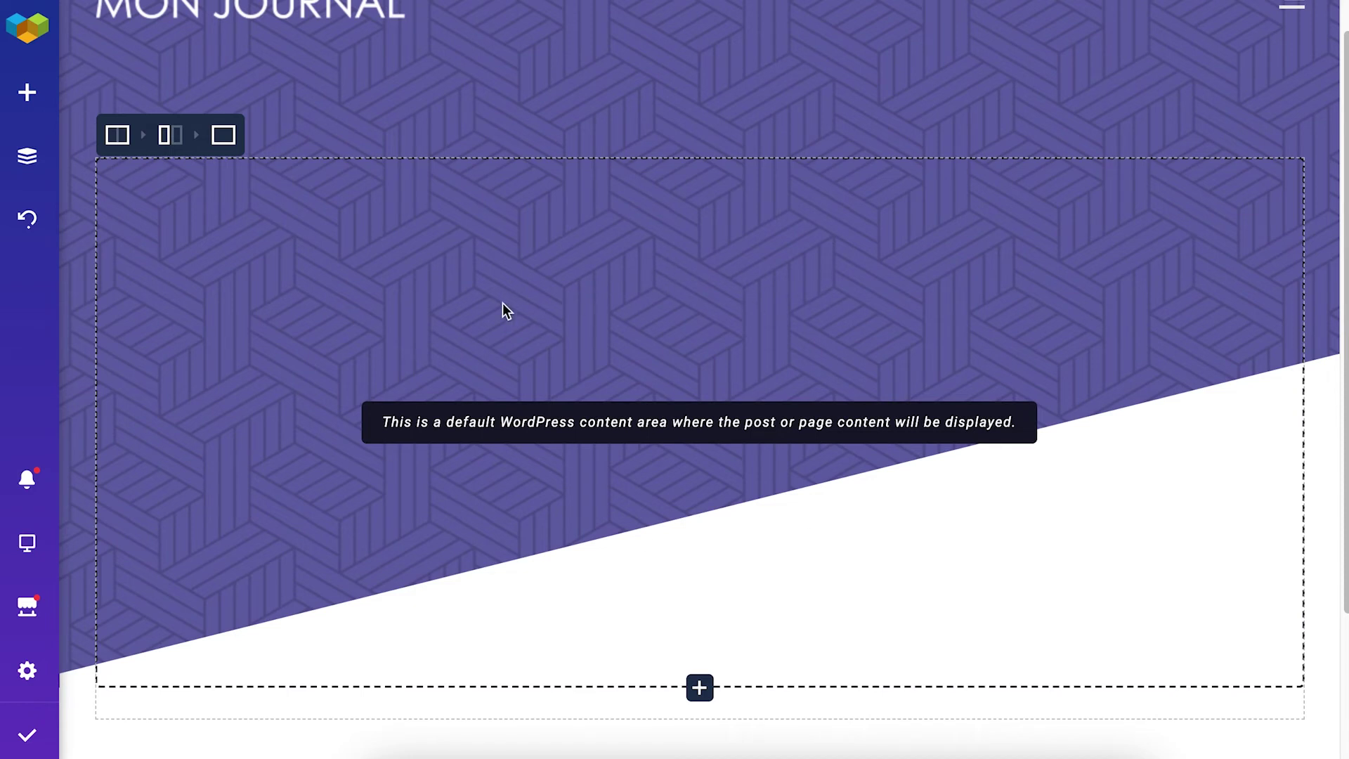
# Step: Give the content-area row a white background and review the full page
pyautogui.moveTo(117, 134)
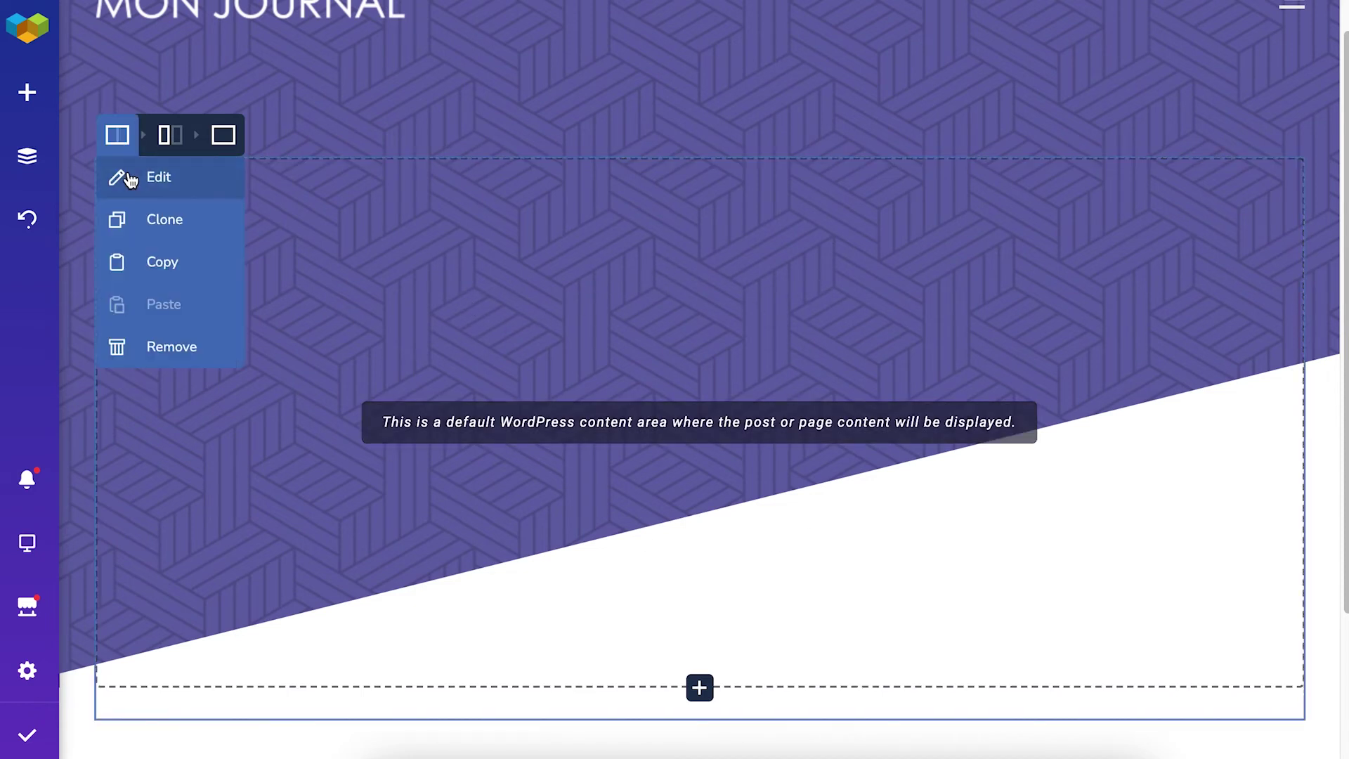
pyautogui.click(138, 175)
pyautogui.scroll(-2, 408, 305)
pyautogui.scroll(-10, 407, 305)
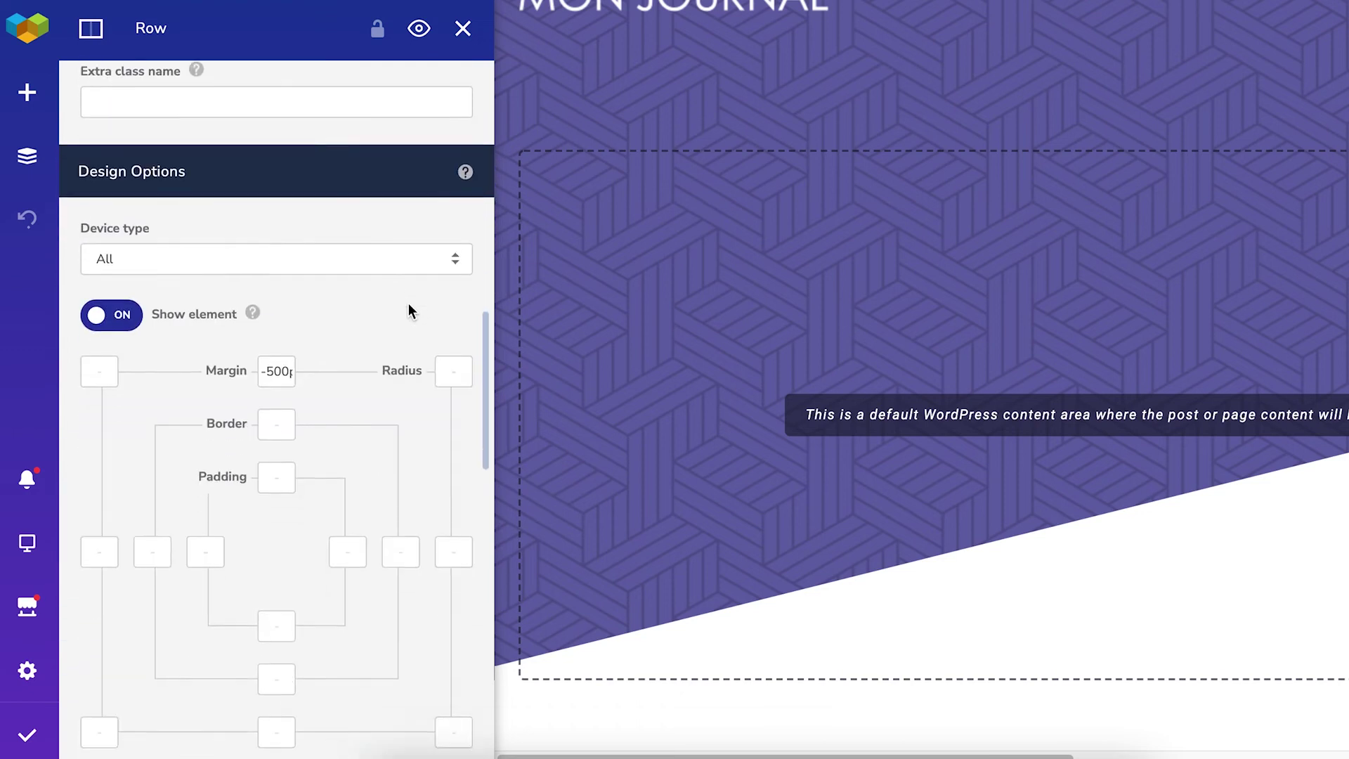
pyautogui.click(106, 518)
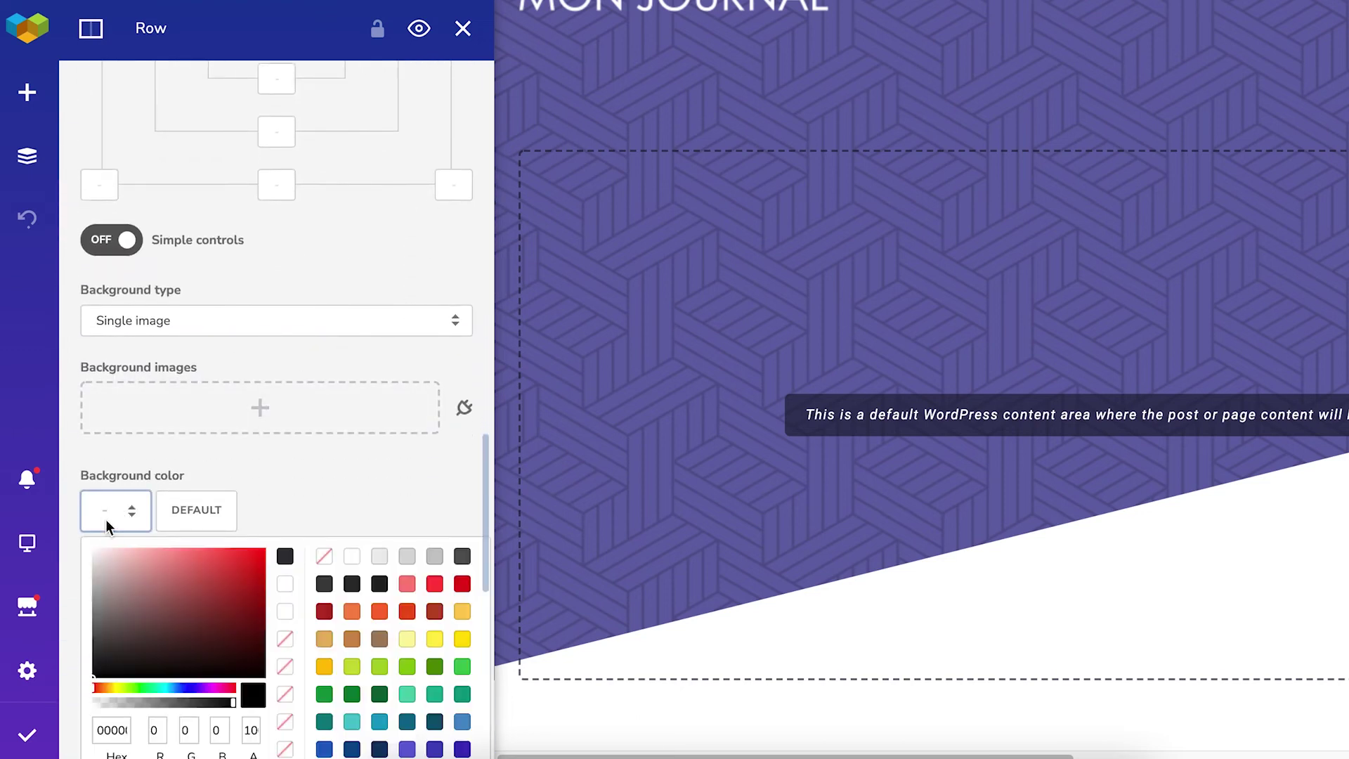
pyautogui.click(78, 548)
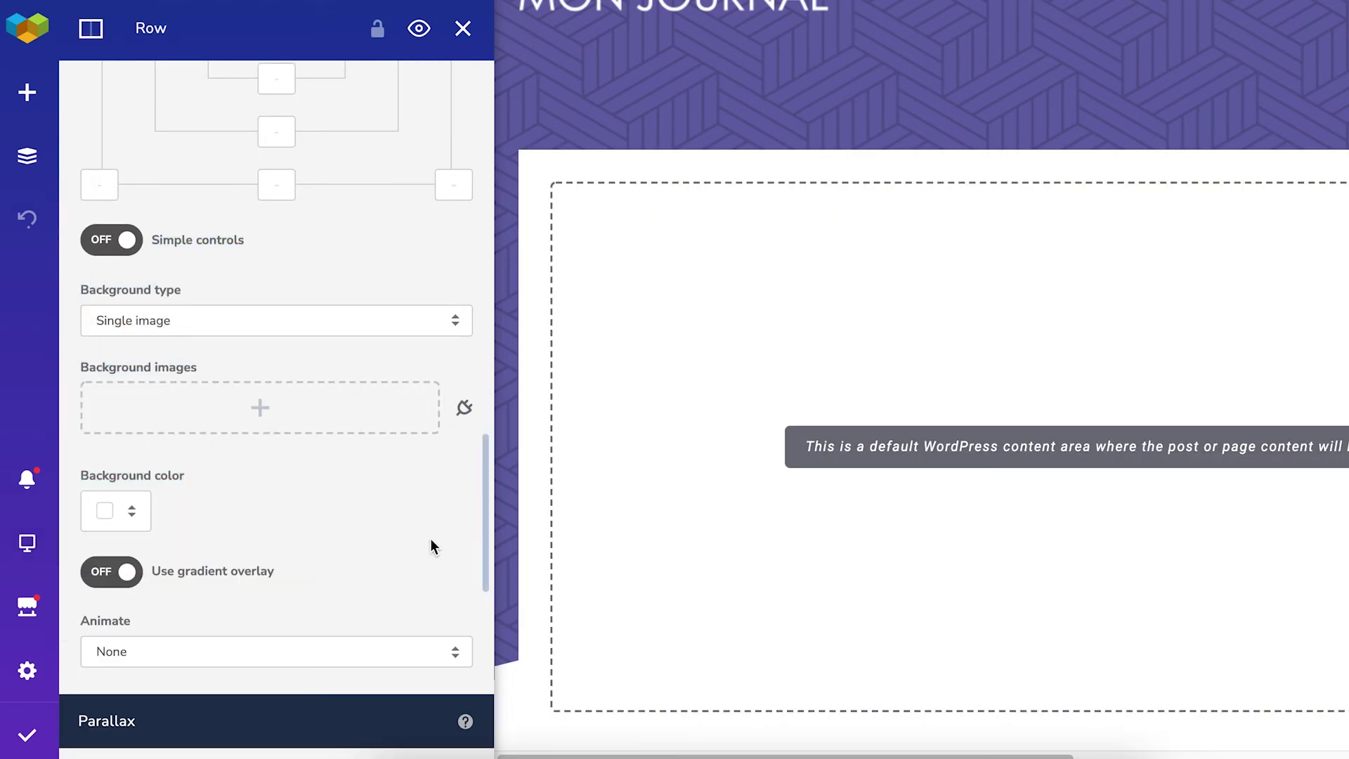
pyautogui.click(462, 40)
pyautogui.scroll(-4, 850, 327)
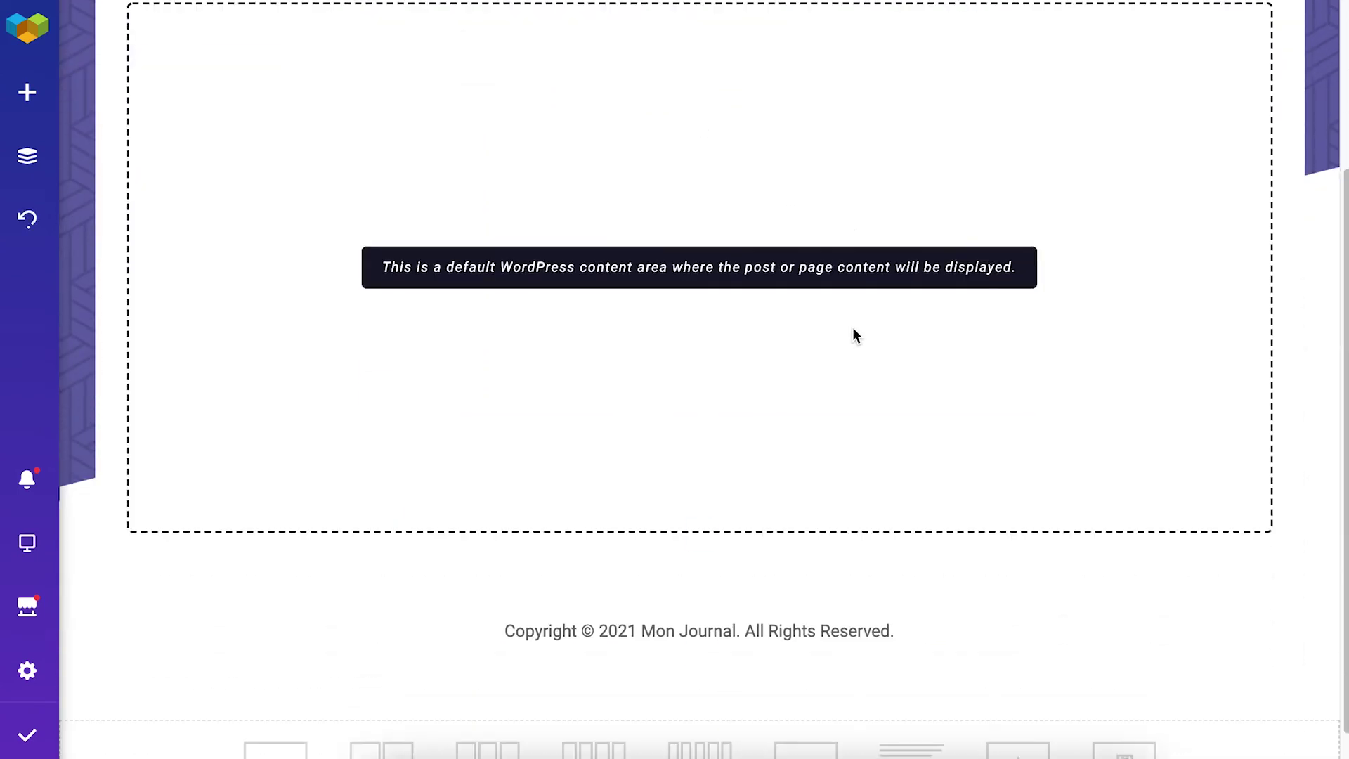
pyautogui.scroll(4, 855, 340)
pyautogui.scroll(-2, 897, 304)
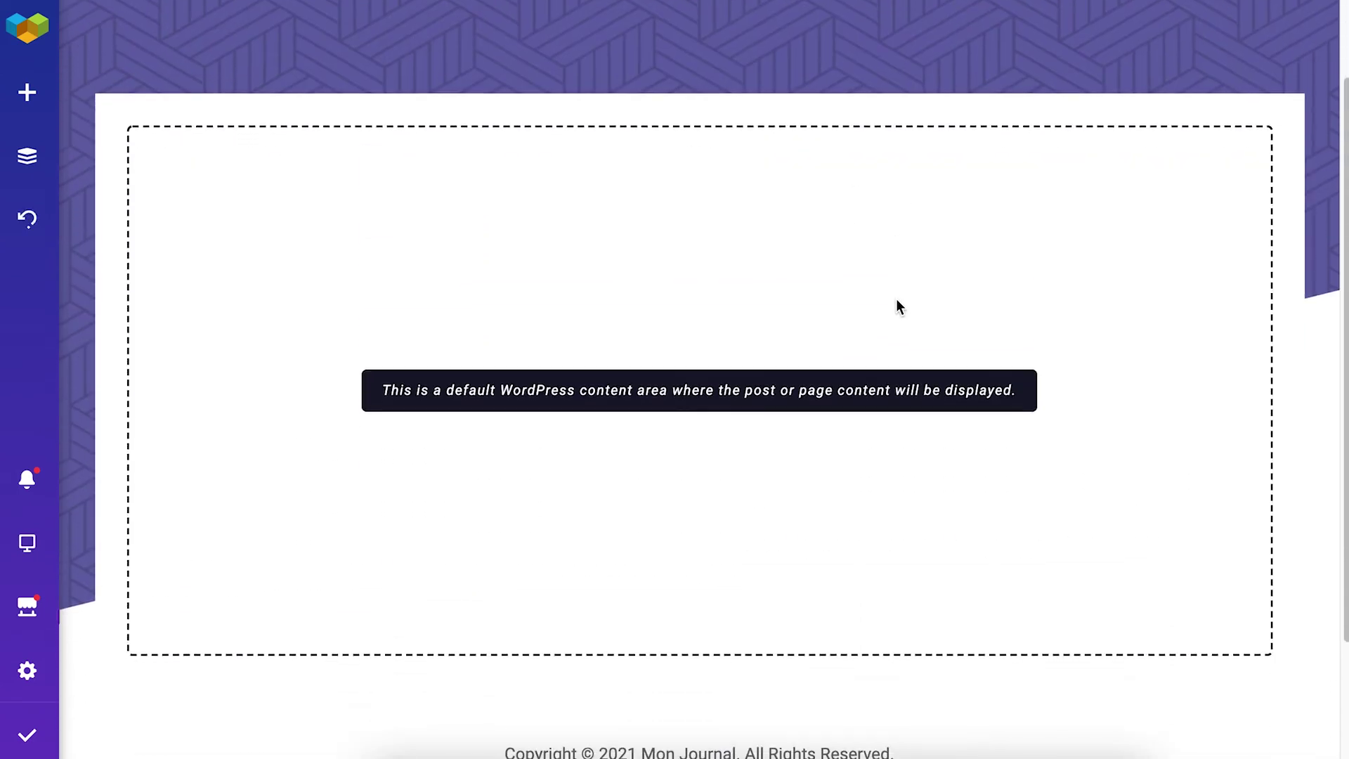
pyautogui.scroll(2, 357, 264)
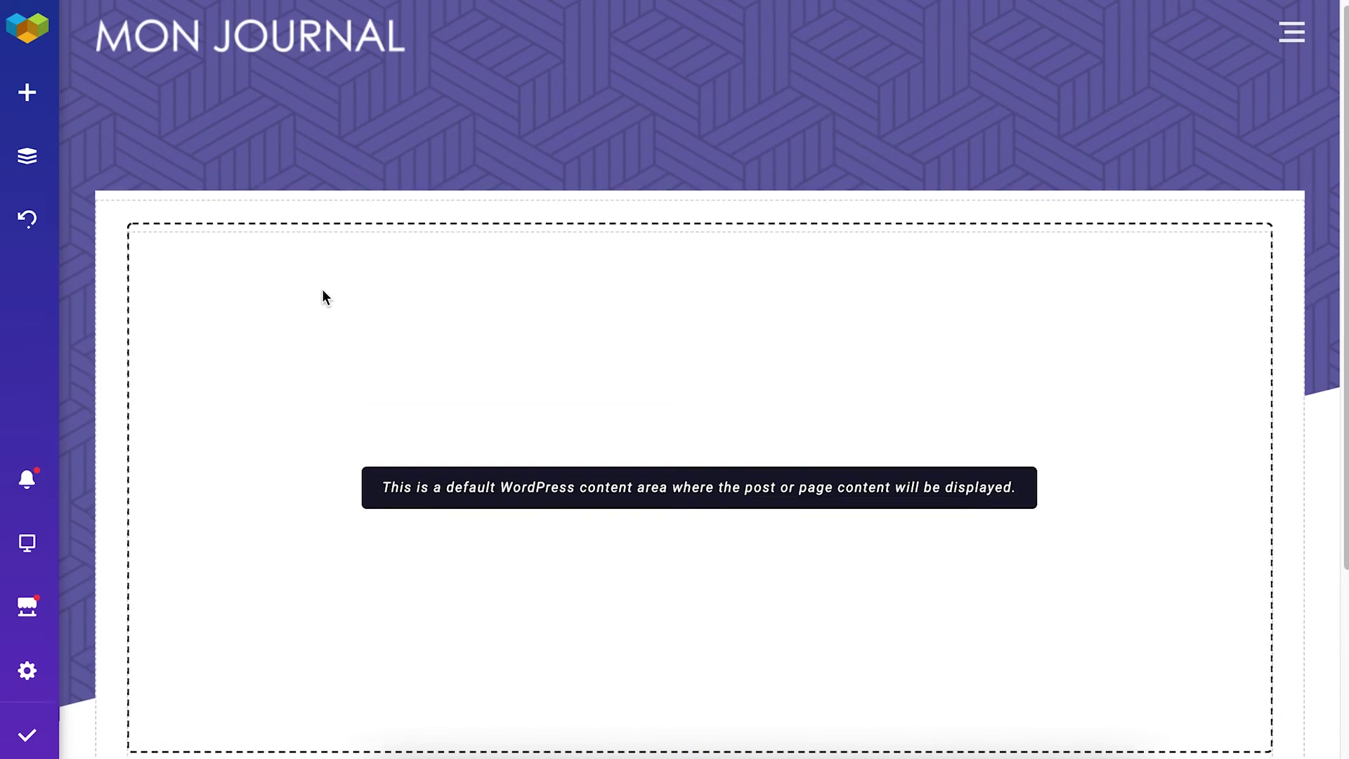
pyautogui.scroll(-4, 323, 295)
# Step: Add a Post Title element and move it to the top of the white content box
pyautogui.click(27, 92)
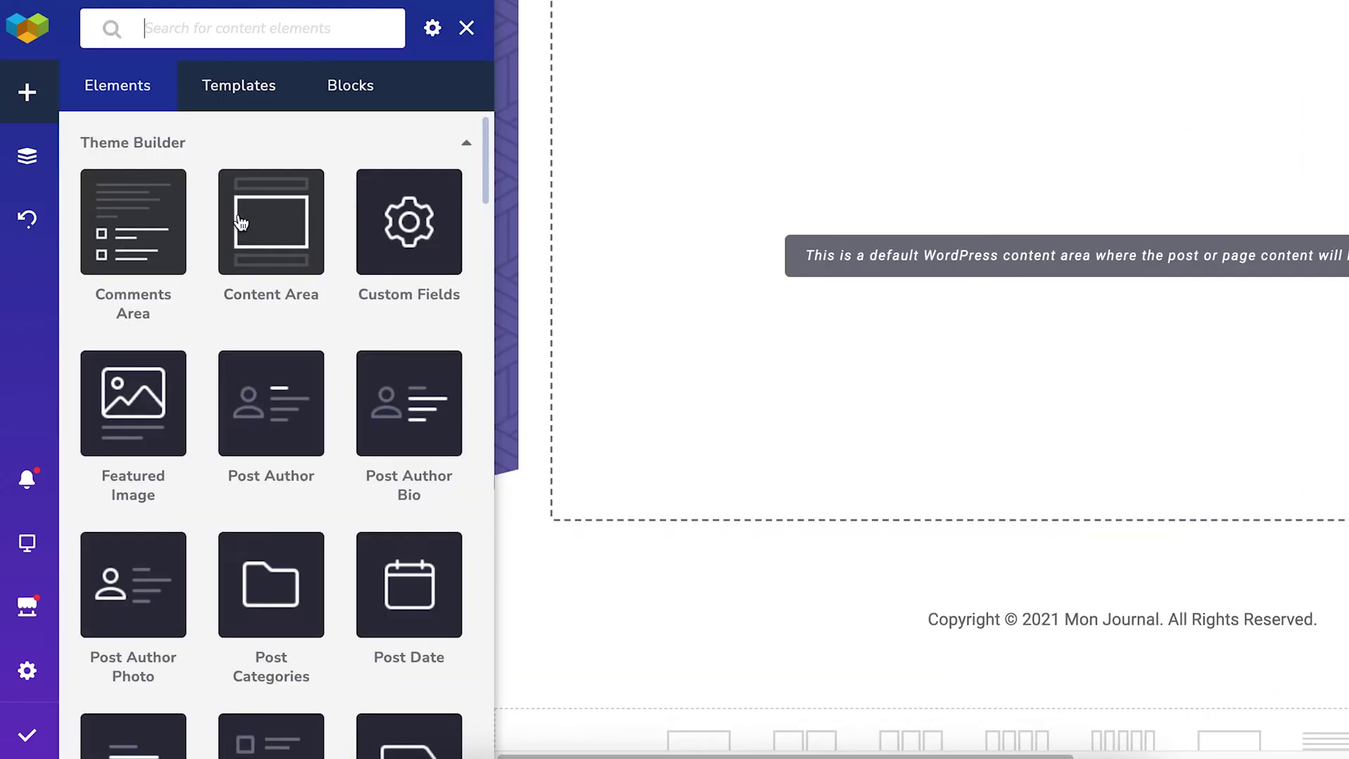
pyautogui.moveTo(290, 269)
pyautogui.scroll(-7, 200, 327)
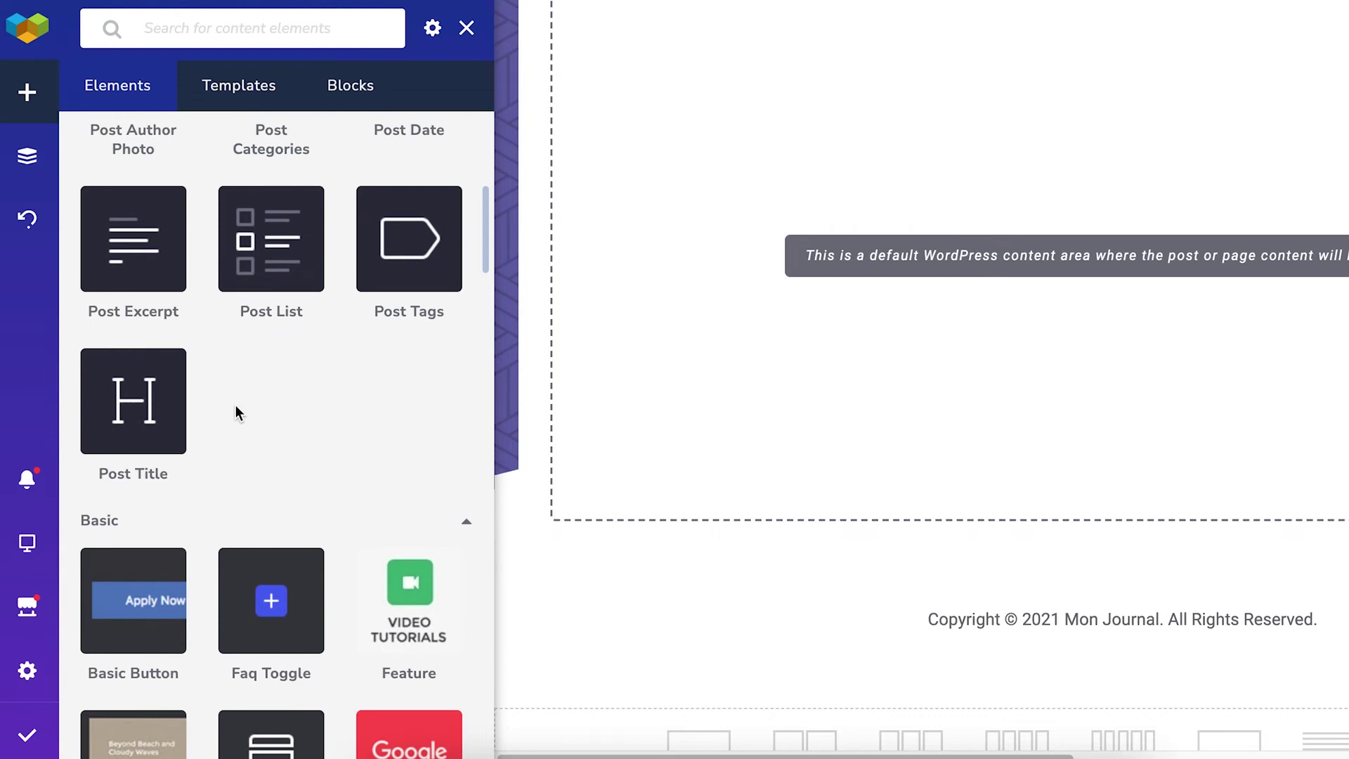
pyautogui.click(156, 413)
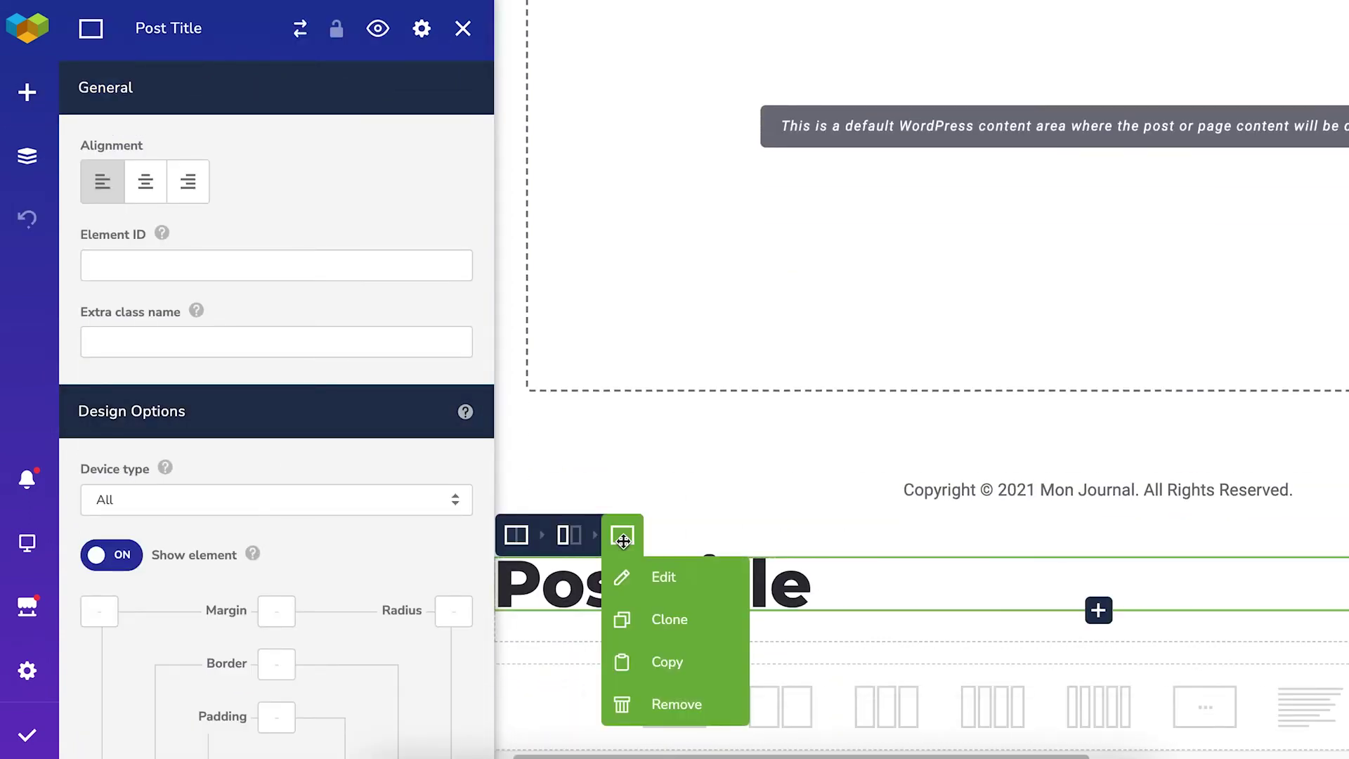
pyautogui.moveTo(622, 535)
pyautogui.mouseDown()
pyautogui.moveTo(623, 398)
pyautogui.moveTo(822, 262)
pyautogui.mouseUp()
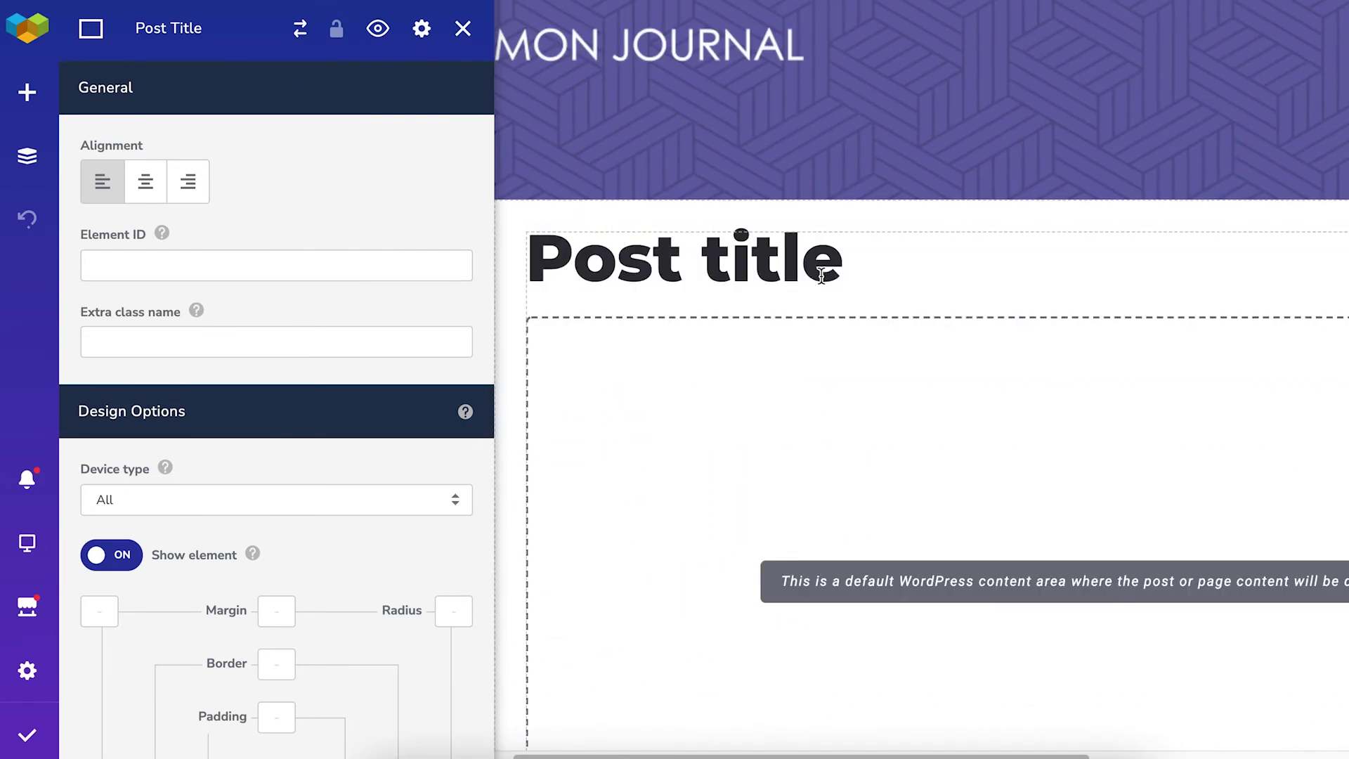
pyautogui.click(463, 28)
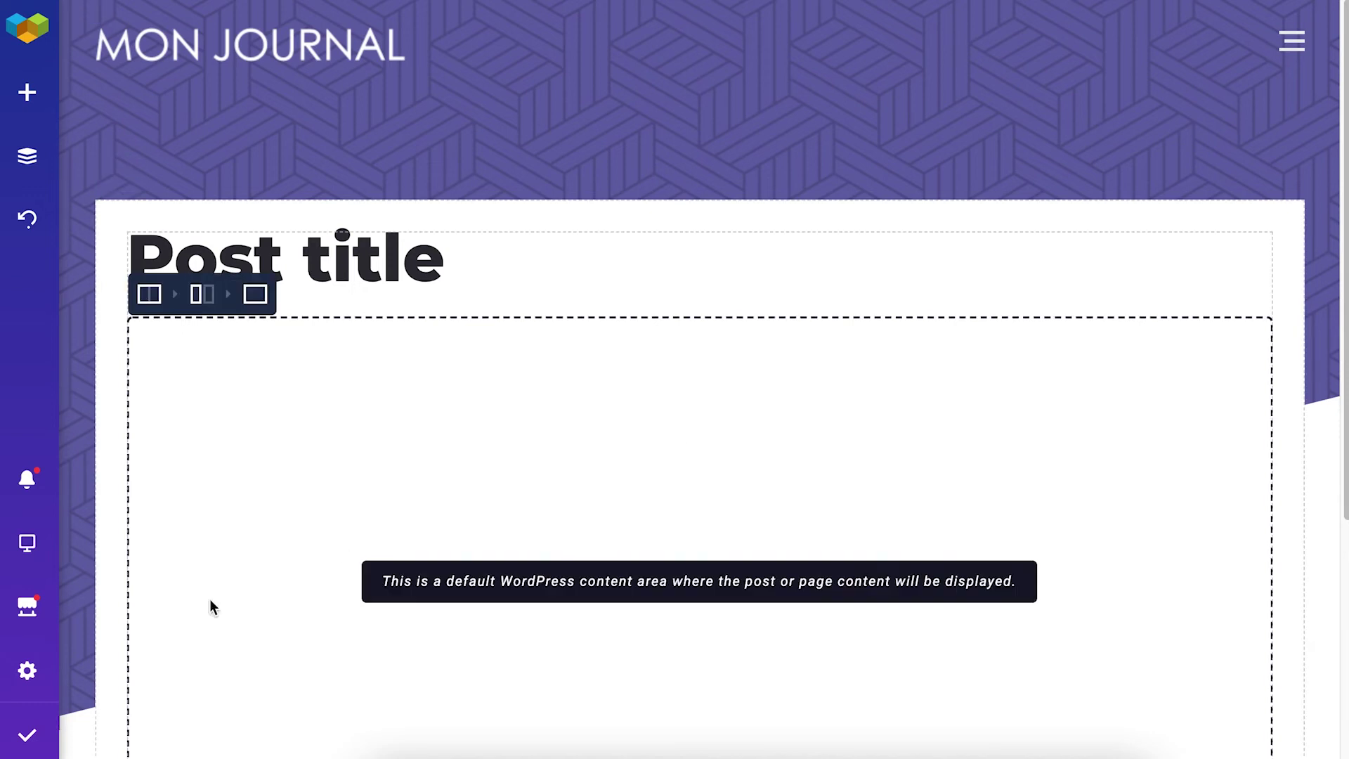
# Step: Publish the layout template, dismiss the unassigned-template notice, and go to Assign Layout settings
pyautogui.click(26, 749)
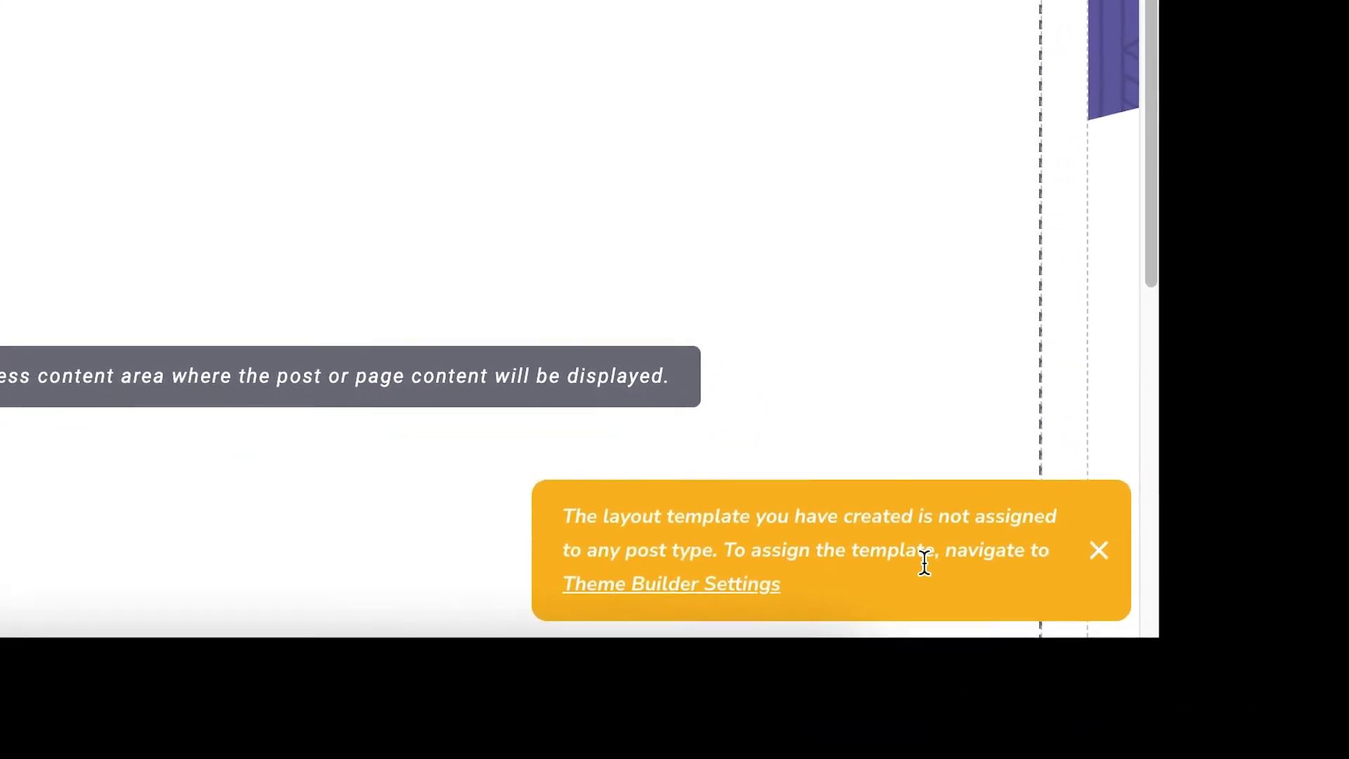
pyautogui.click(713, 576)
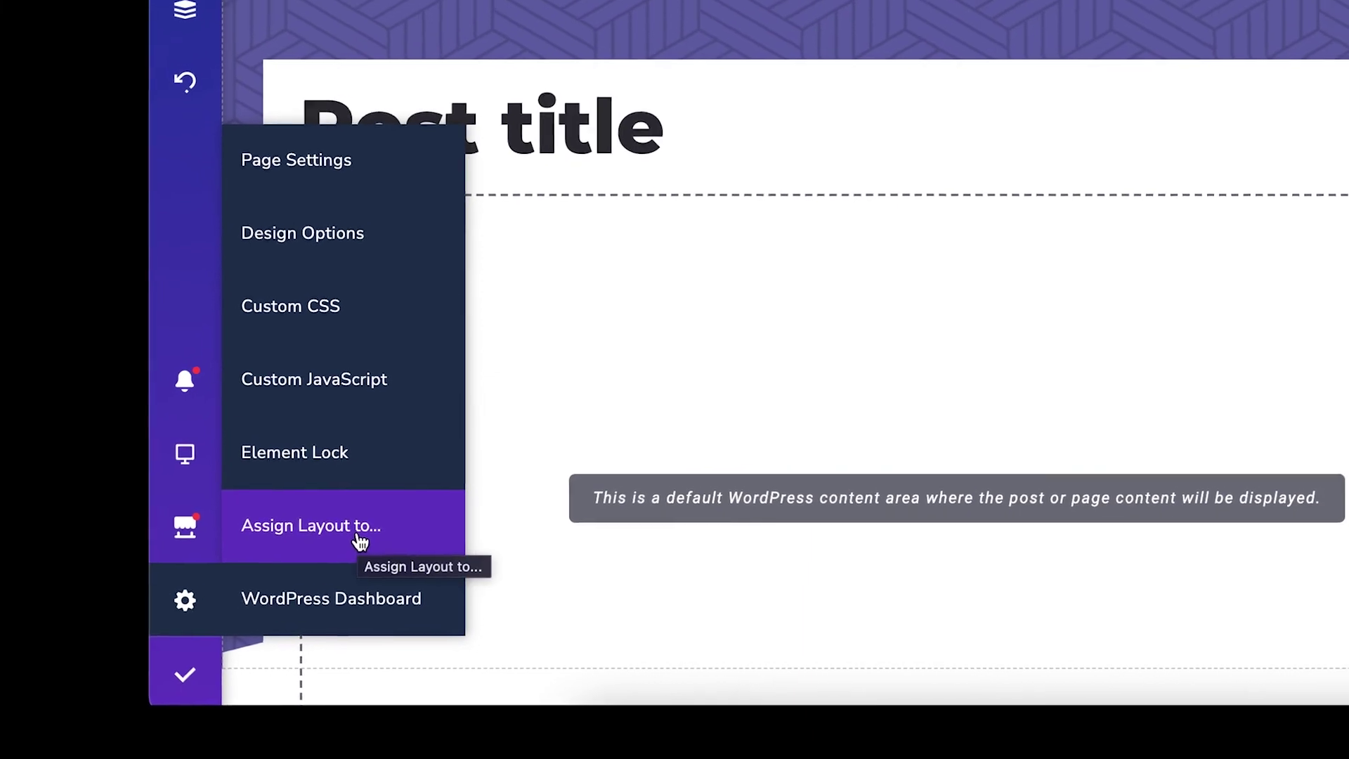
pyautogui.click(328, 556)
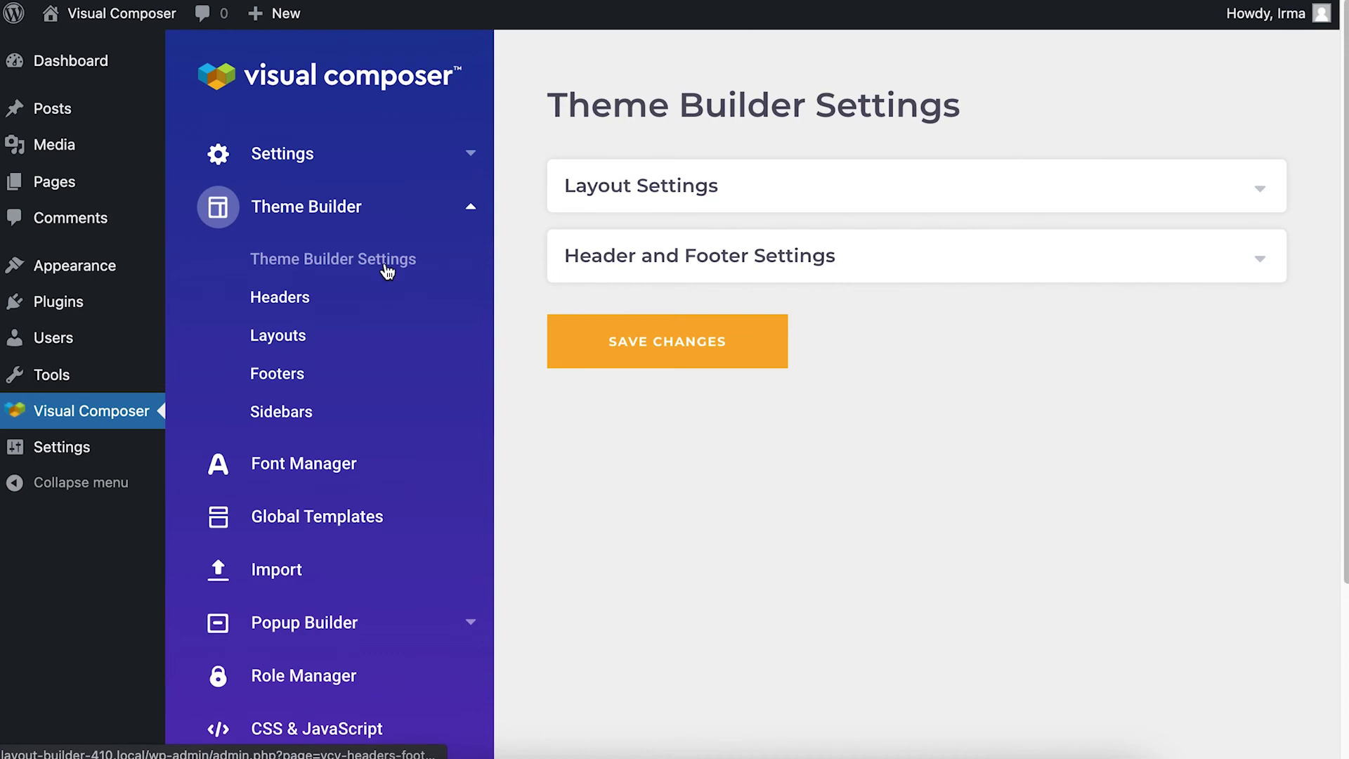
# Step: Expand Layout Settings and change the Posts template dropdown from Theme default to 'Post template'
pyautogui.click(650, 204)
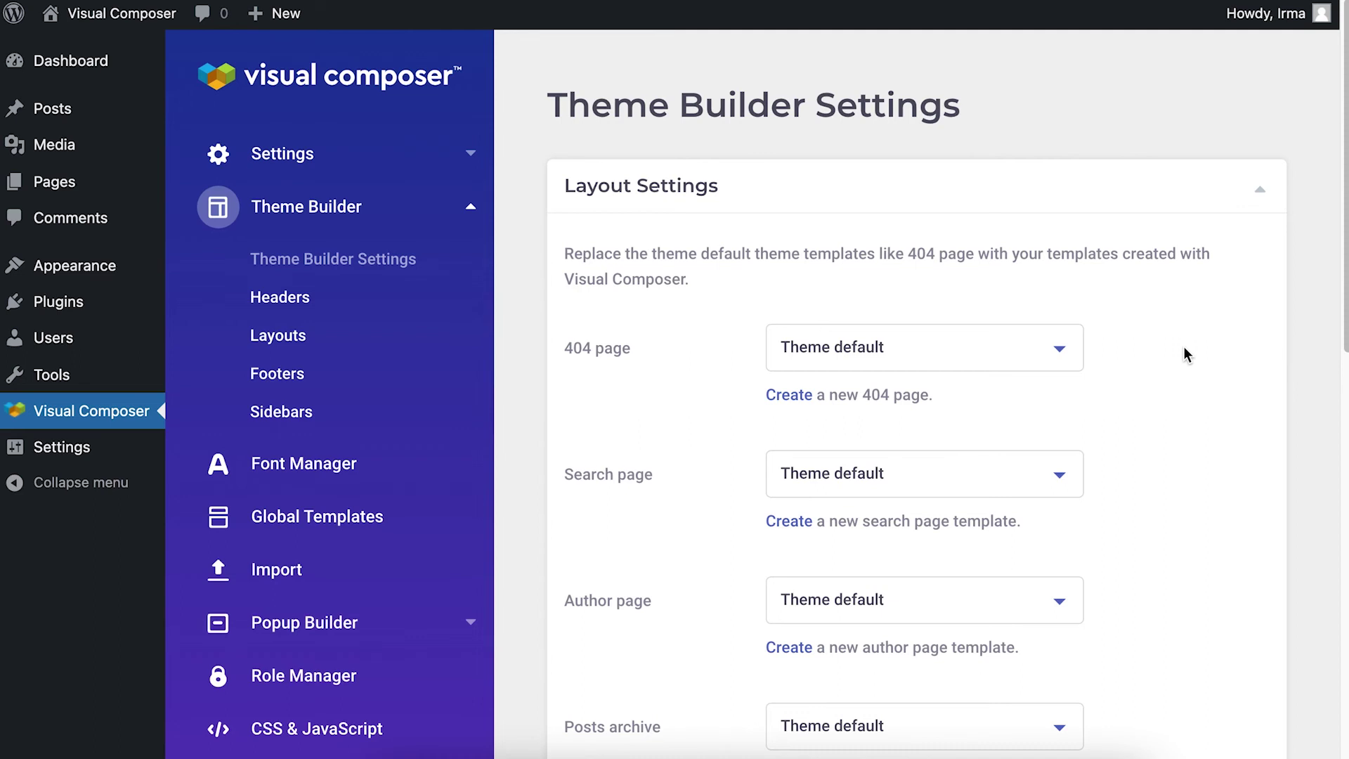
pyautogui.scroll(-1, 1054, 356)
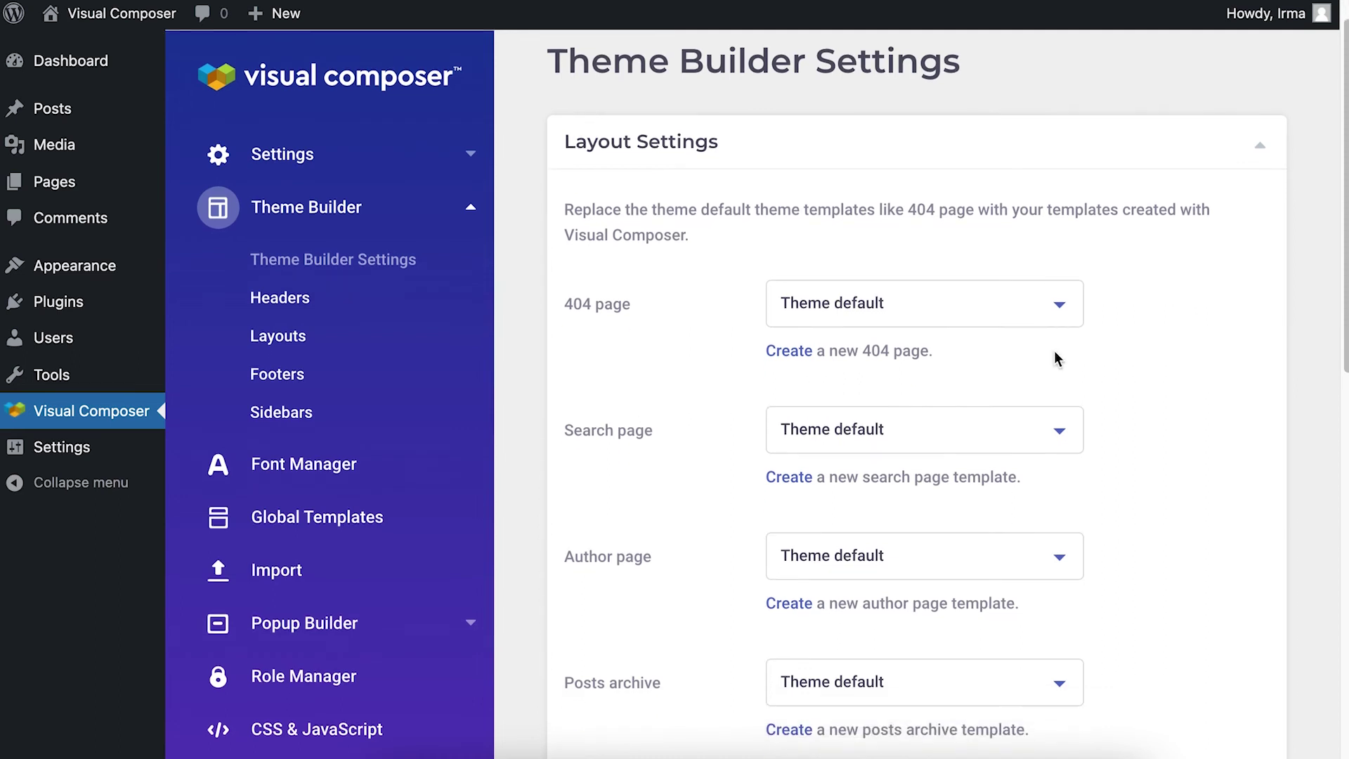
pyautogui.scroll(-5, 632, 366)
pyautogui.scroll(-2, 651, 321)
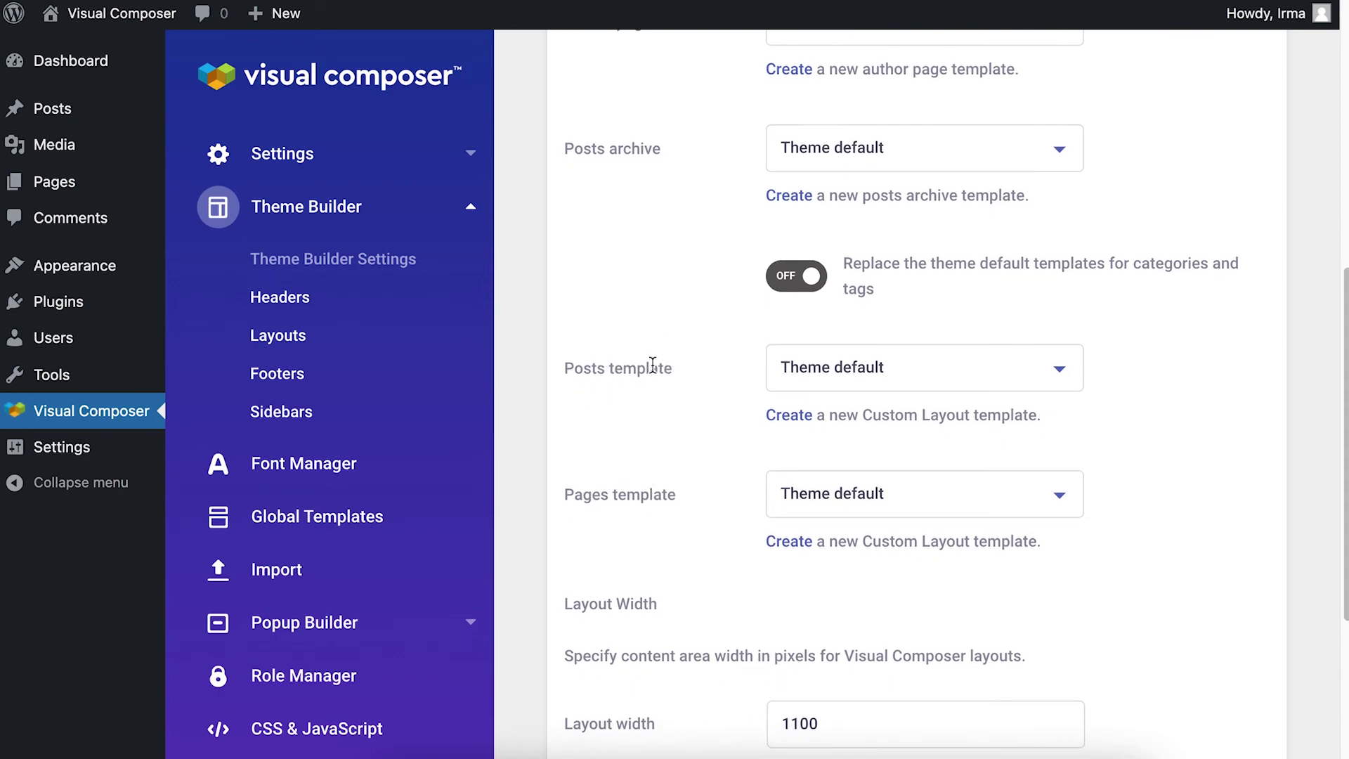
pyautogui.click(895, 369)
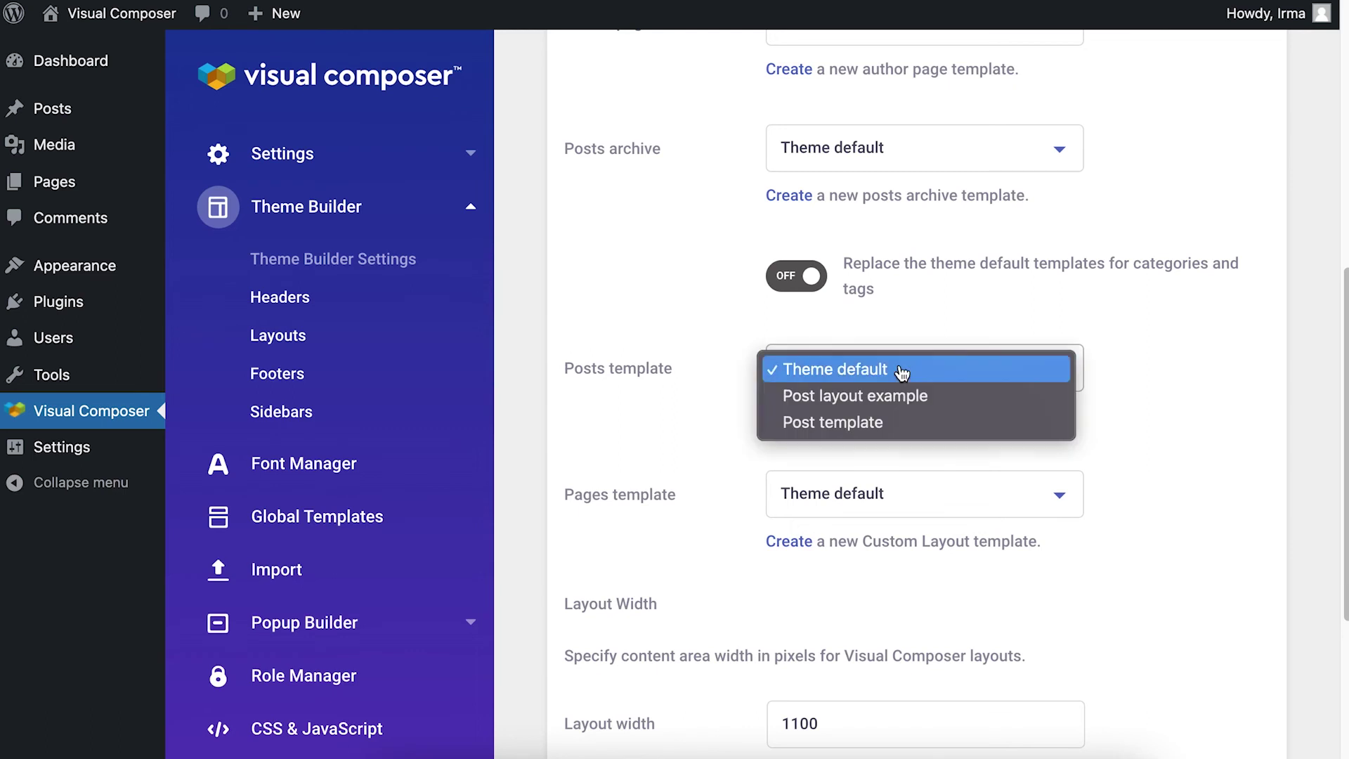
pyautogui.click(1013, 430)
pyautogui.scroll(-4, 1170, 418)
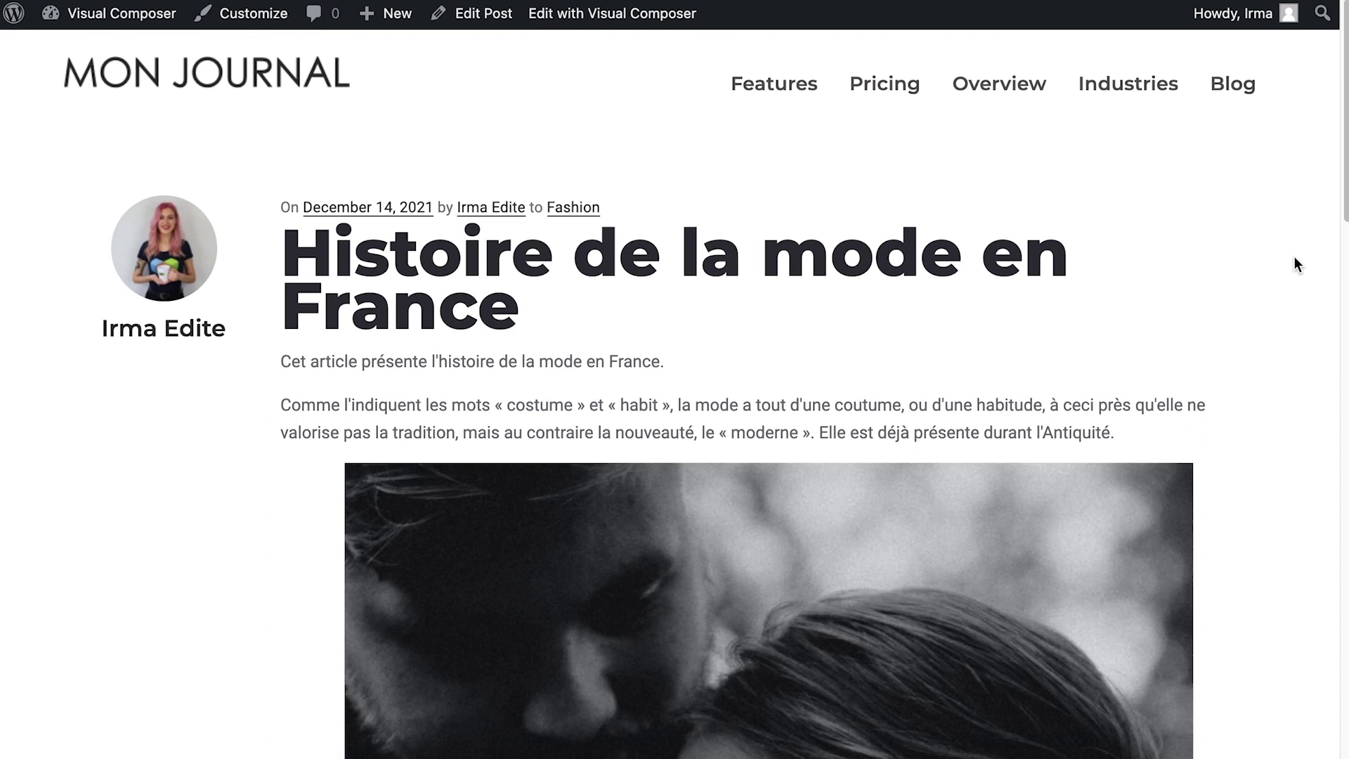
# Step: Close the translation bar and scroll through 'Histoire de la mode en France' to check the header, content box and footer
pyautogui.scroll(-20, 1297, 264)
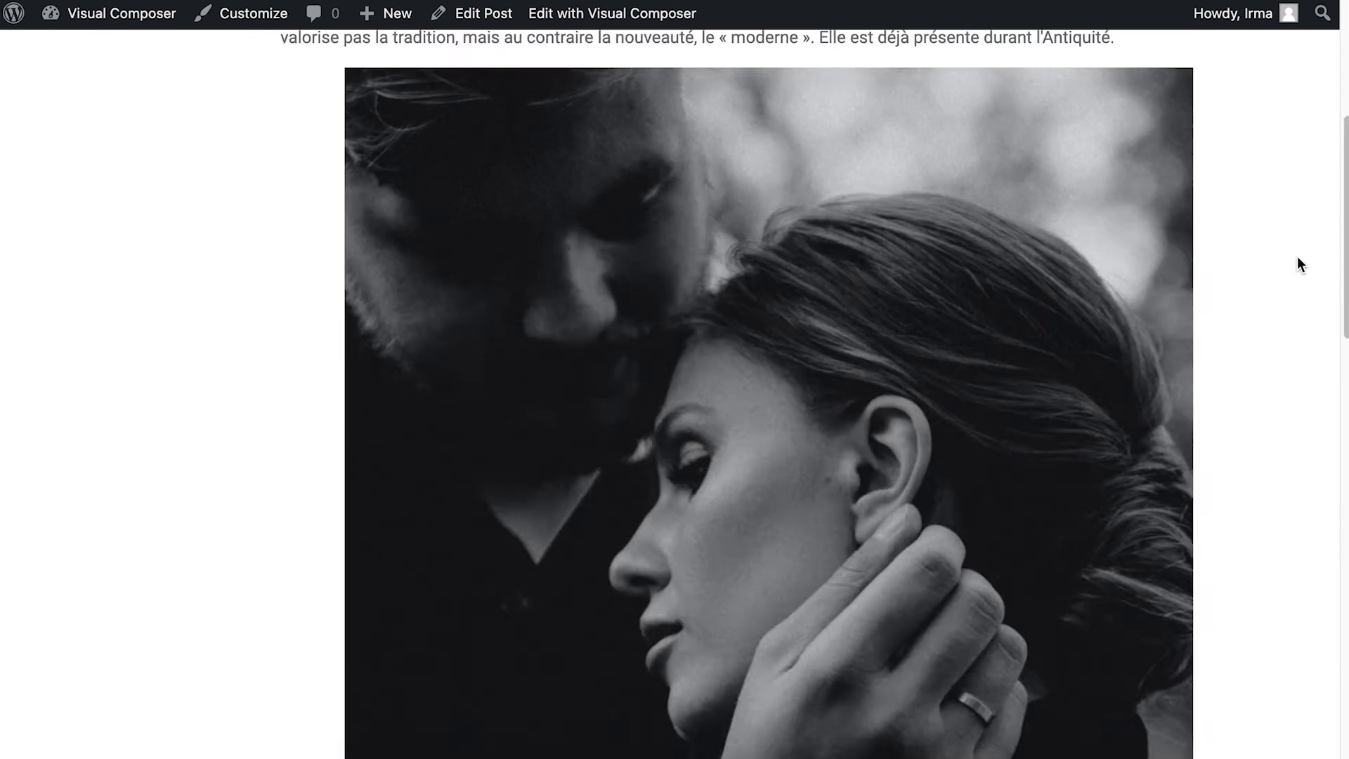
pyautogui.scroll(5, 1298, 264)
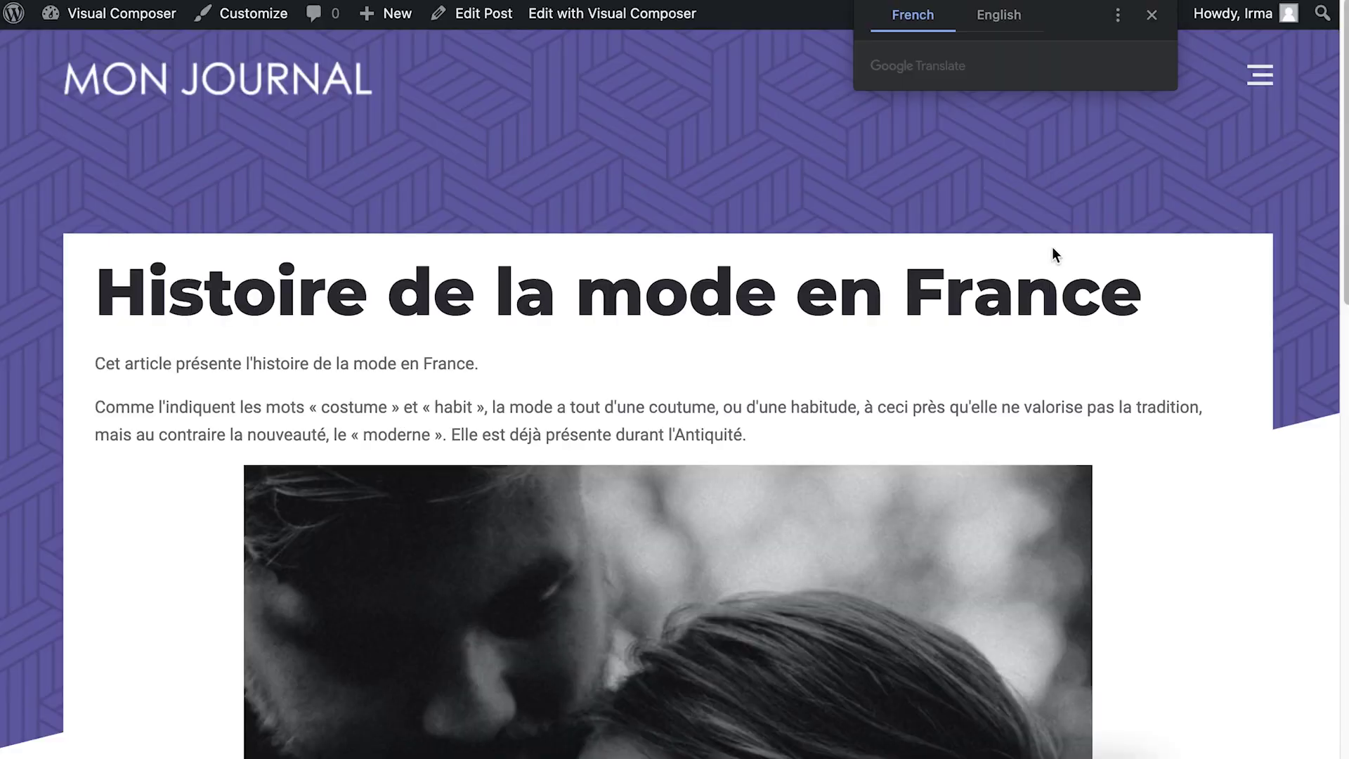
pyautogui.click(1149, 18)
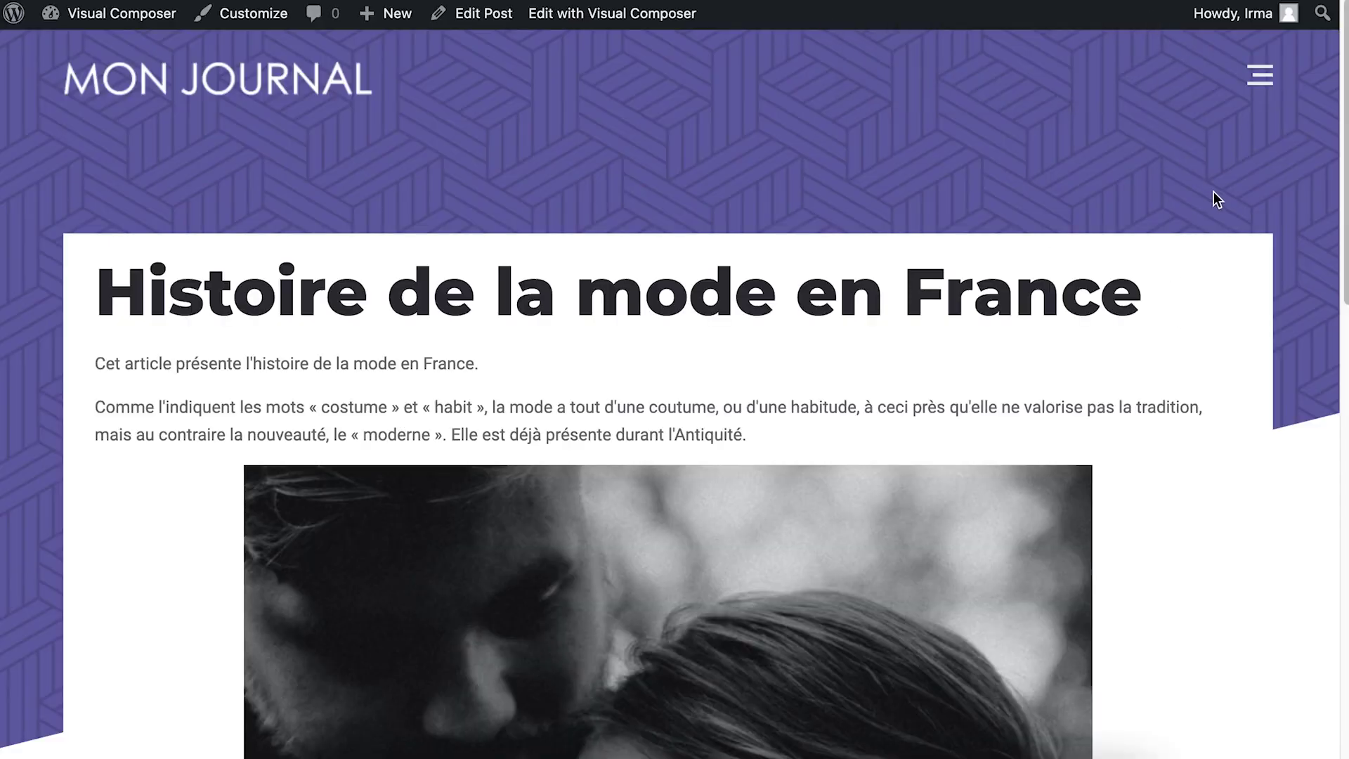
pyautogui.scroll(-10, 1267, 221)
pyautogui.scroll(-4, 1275, 232)
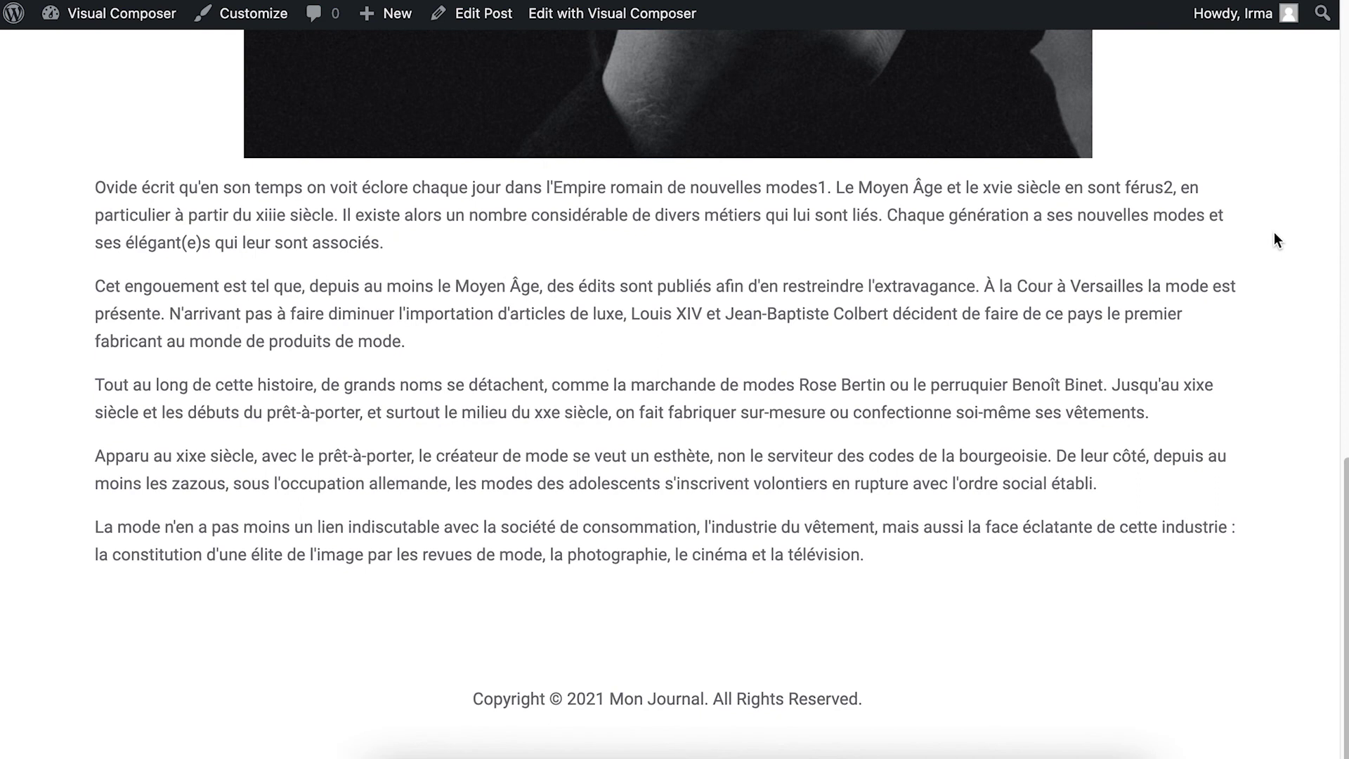
pyautogui.scroll(10, 1274, 232)
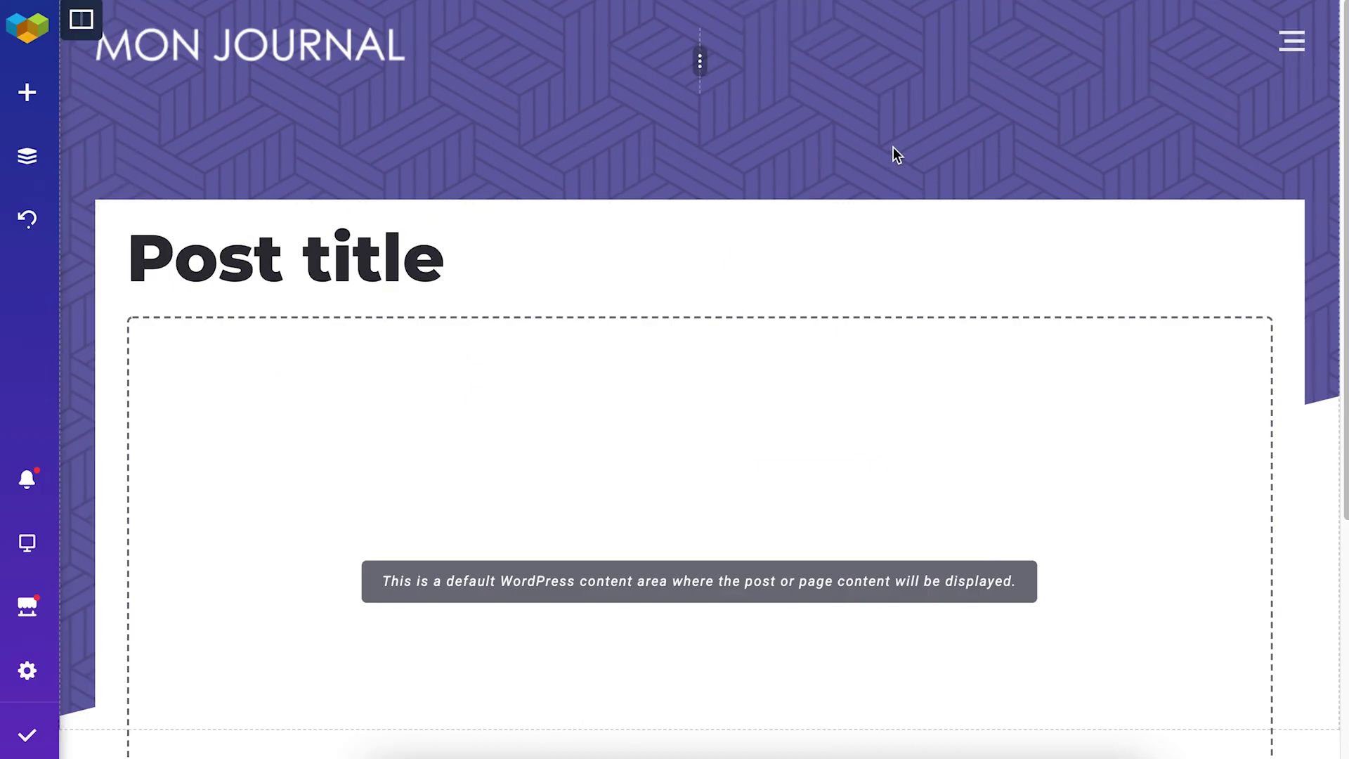
# Step: Scroll to the footer and search Add Element for 'glob' to find Global Template
pyautogui.scroll(-5, 891, 147)
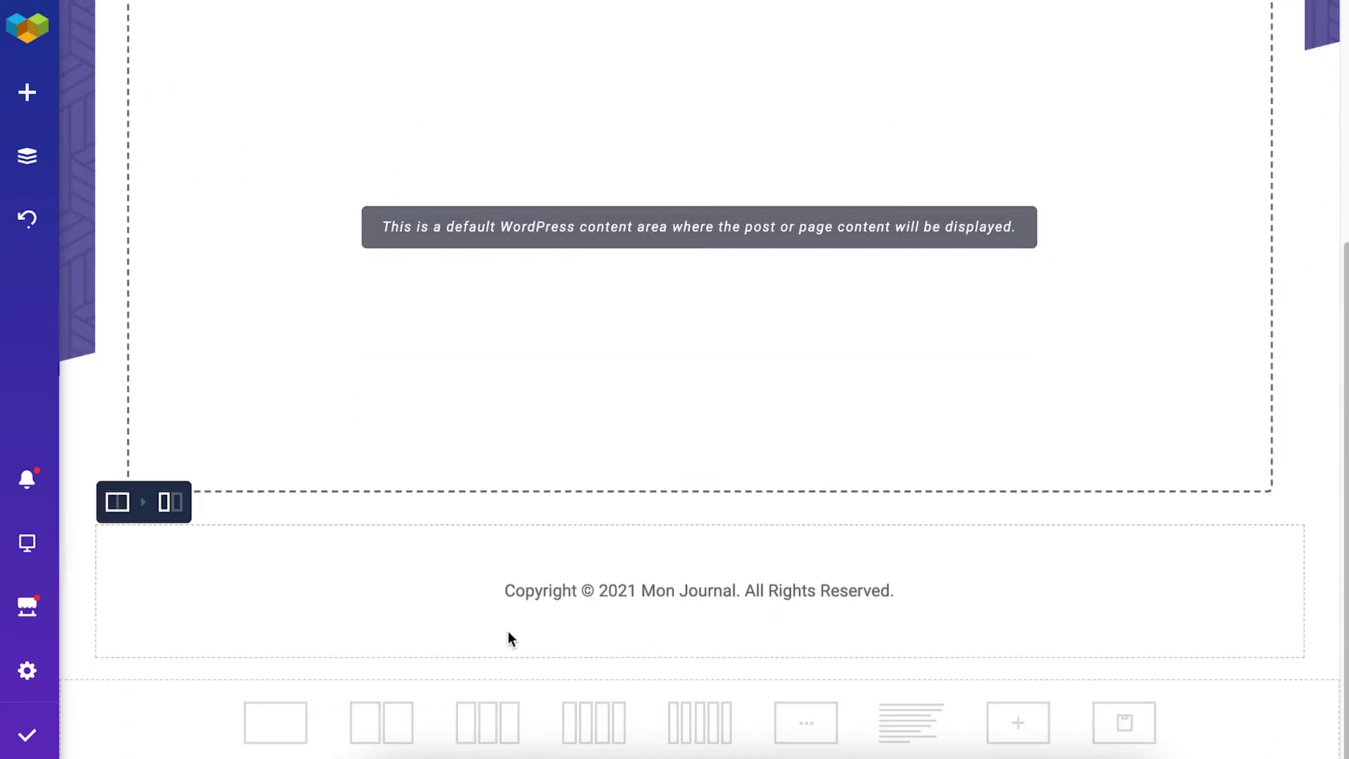
pyautogui.scroll(5, 508, 632)
pyautogui.scroll(-5, 479, 277)
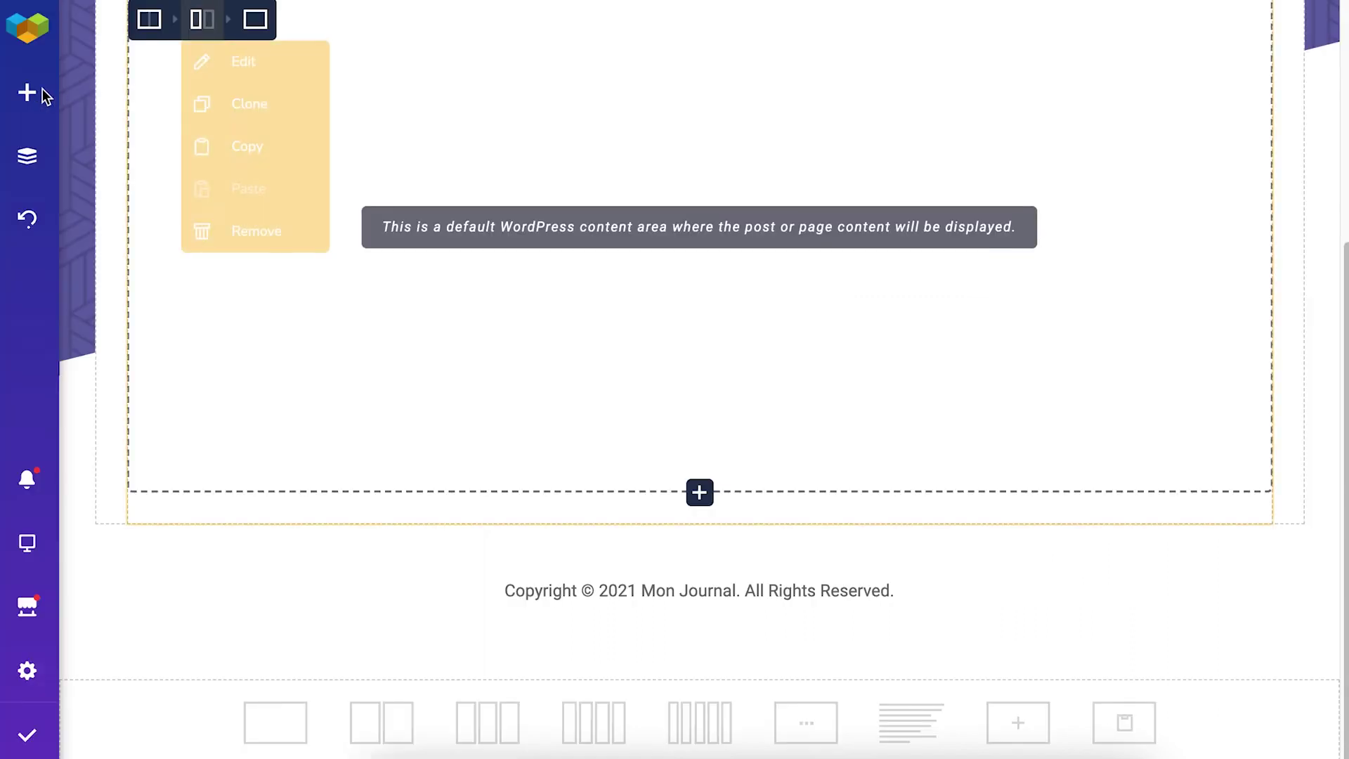
pyautogui.click(28, 92)
pyautogui.write('glob')
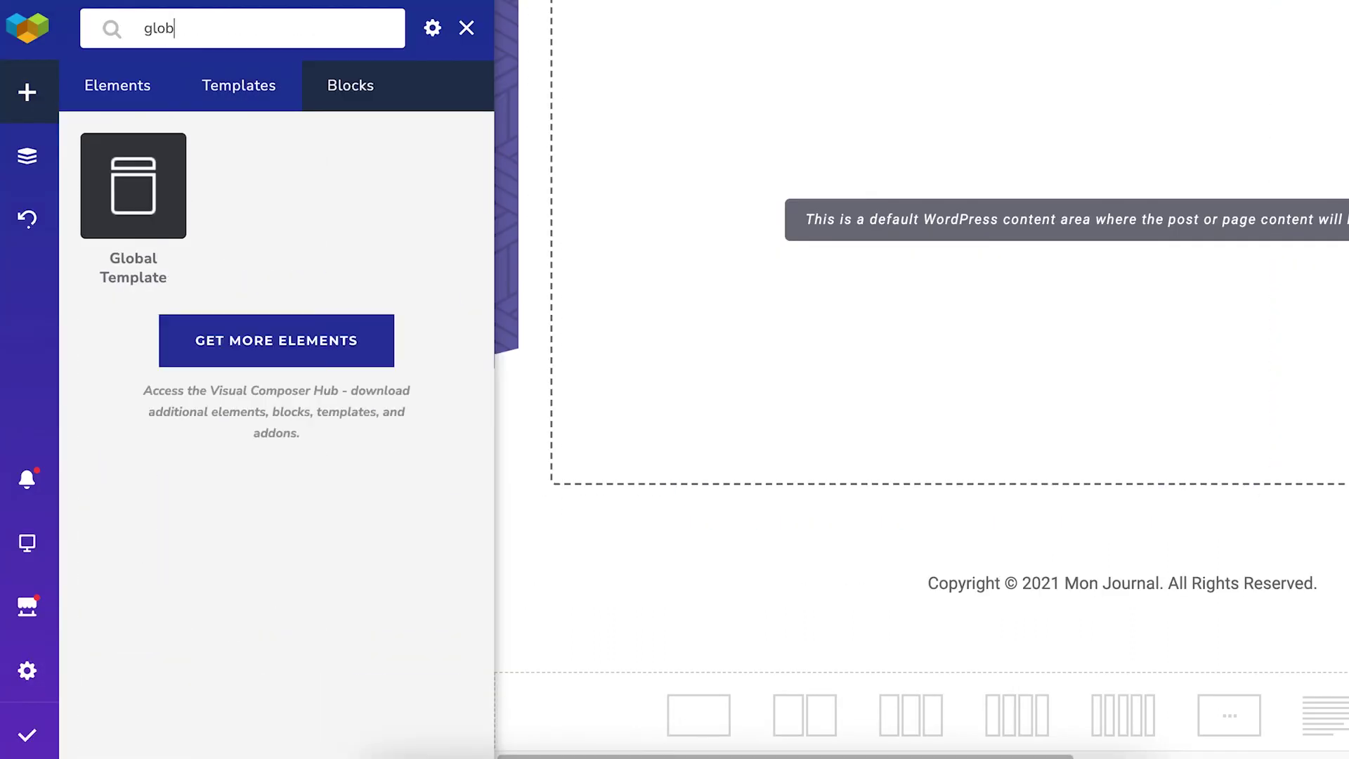
# Step: Clear the 'glob' search text so the full element list shows again
pyautogui.moveTo(162, 194)
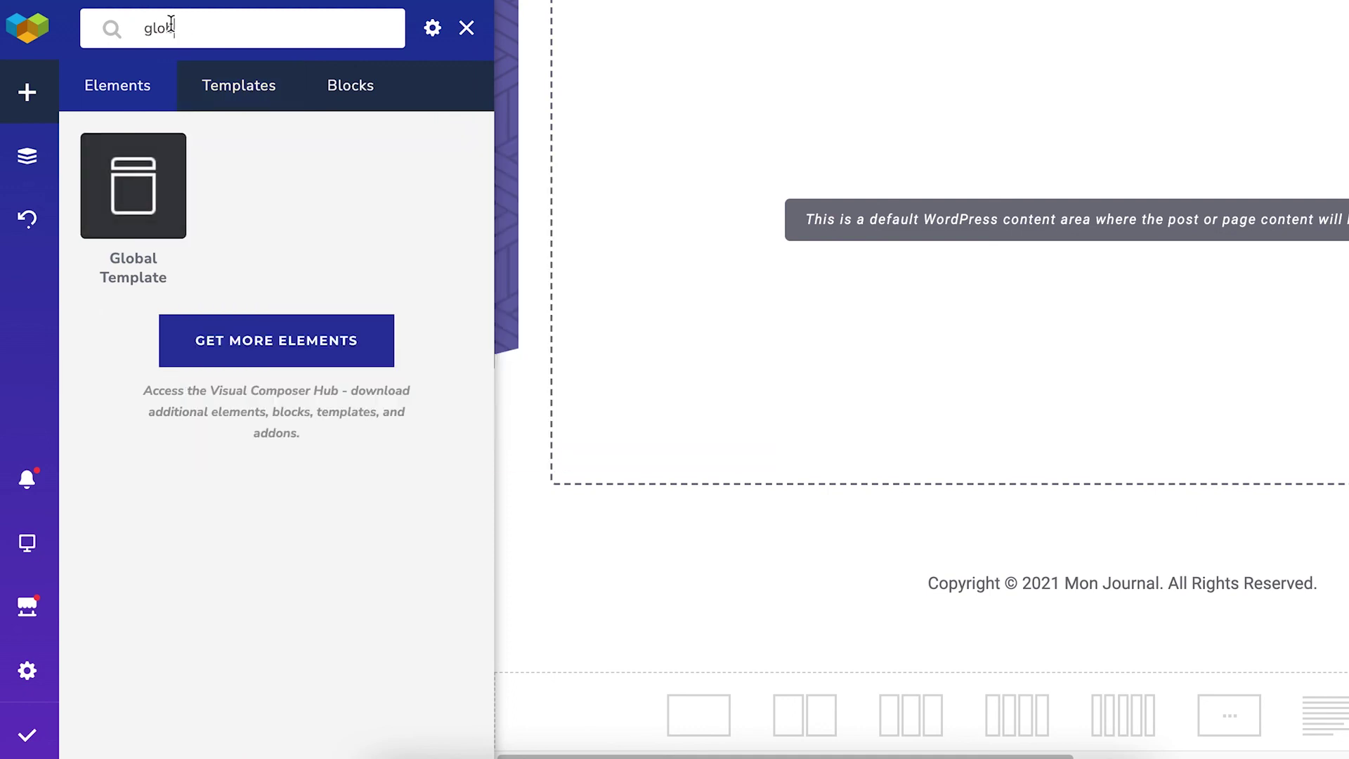
pyautogui.moveTo(171, 25); pyautogui.dragTo(114, 33)
pyautogui.press('BackSpace')
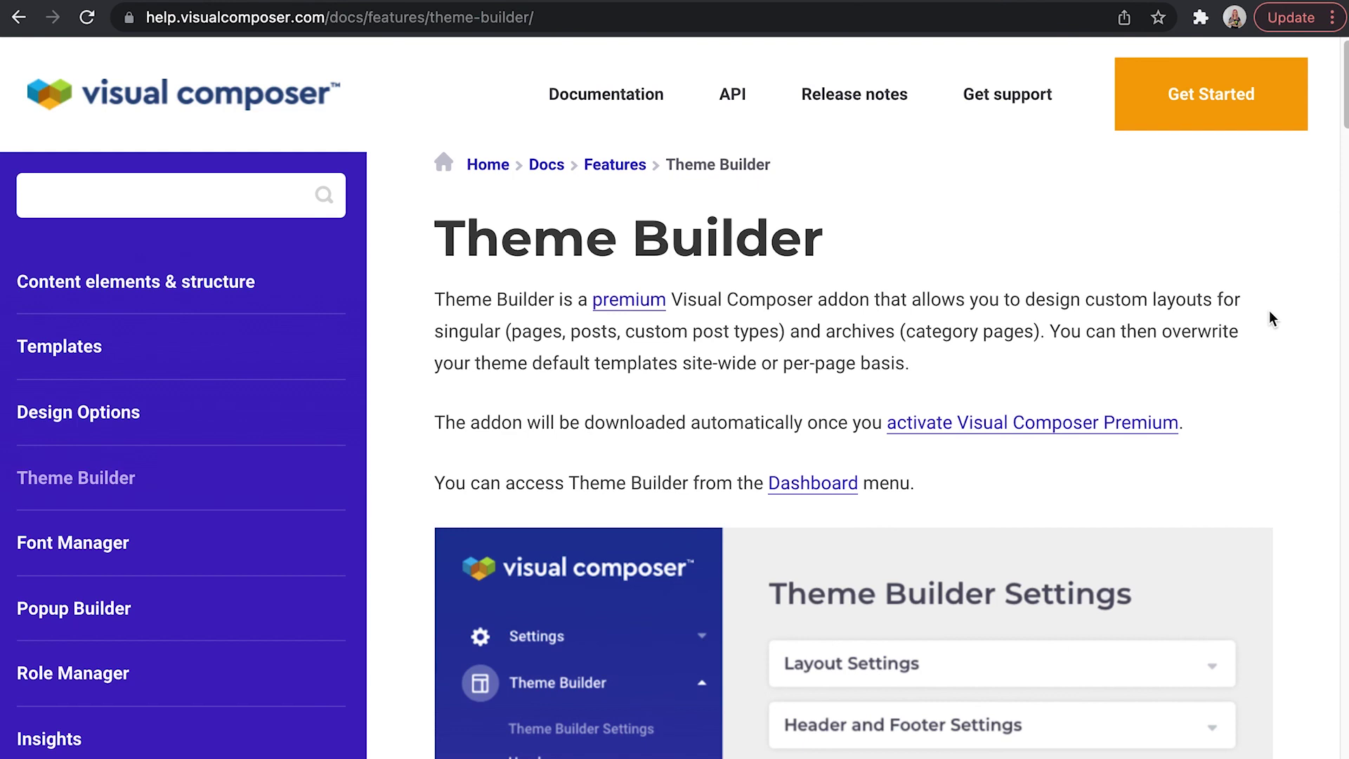